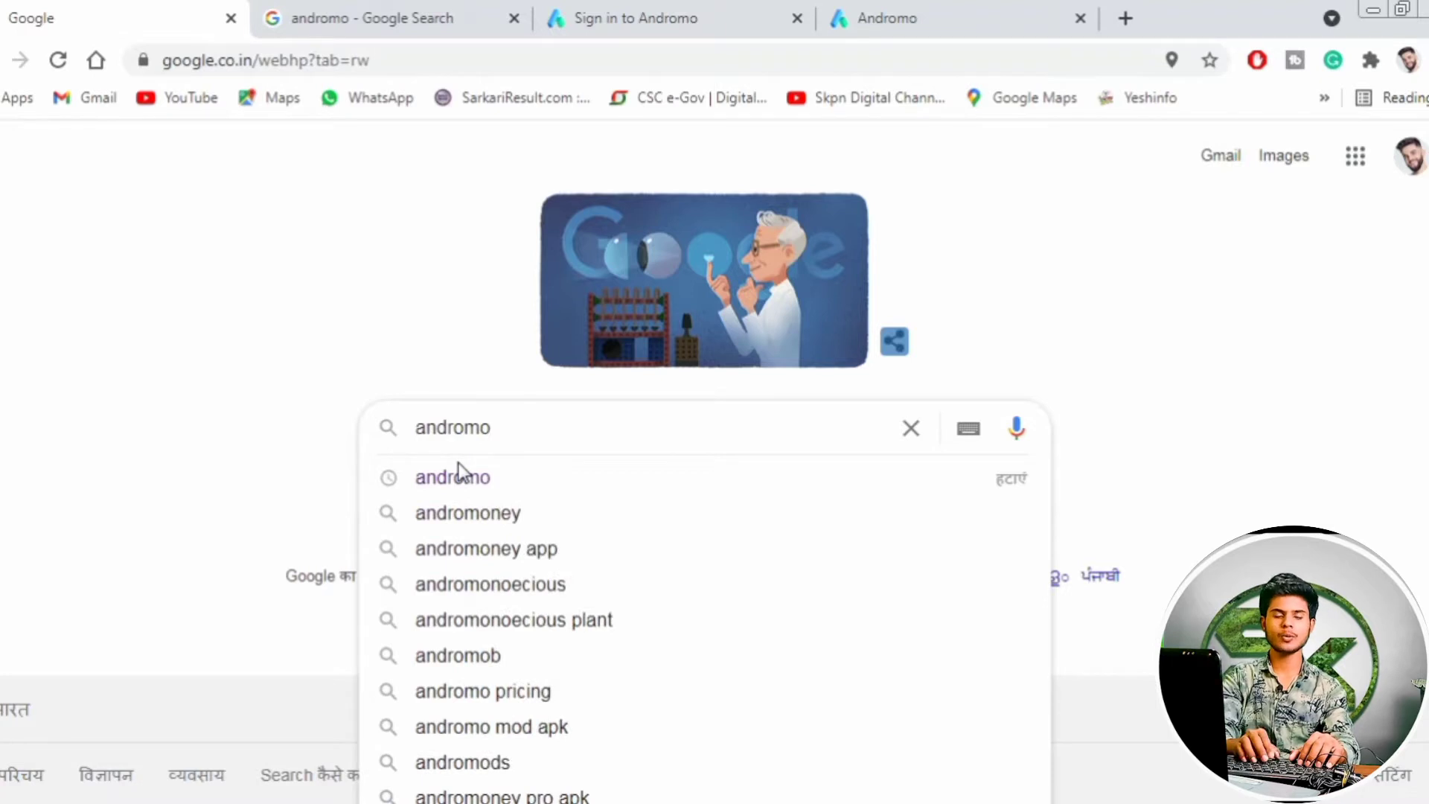
View the andromo search results and the Andromo sign-in page, and switch to the open My Projects page
click(344, 15)
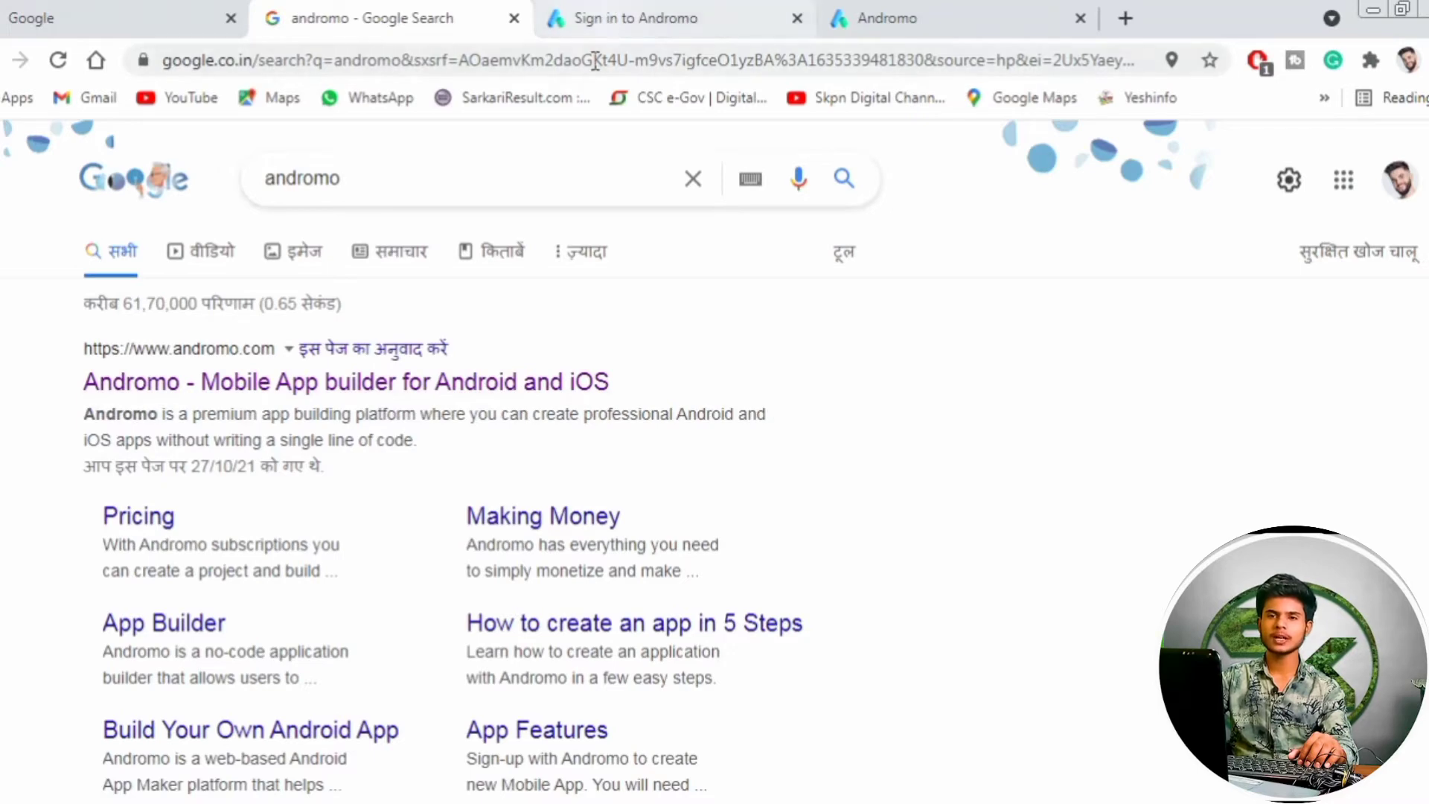
click(634, 19)
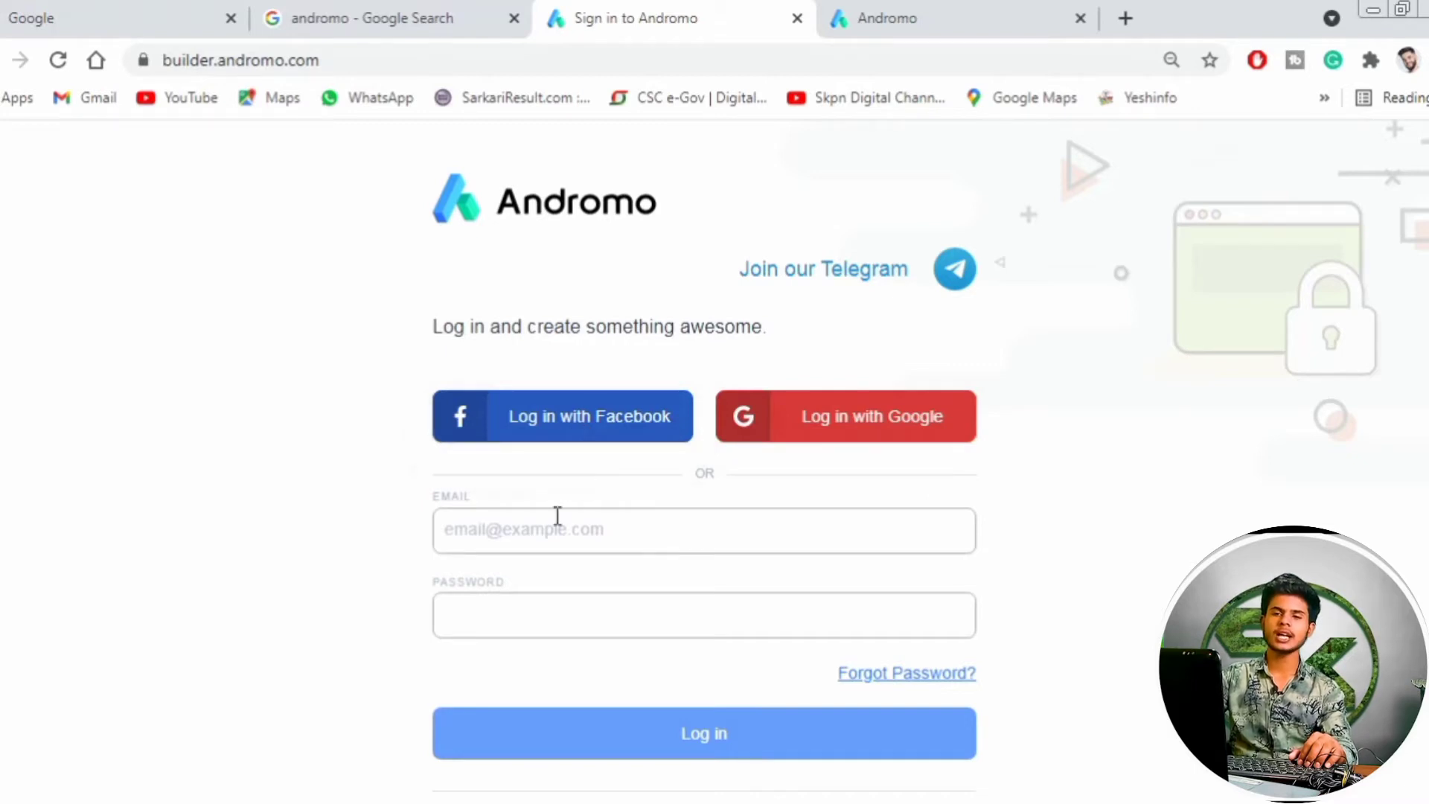
click(494, 533)
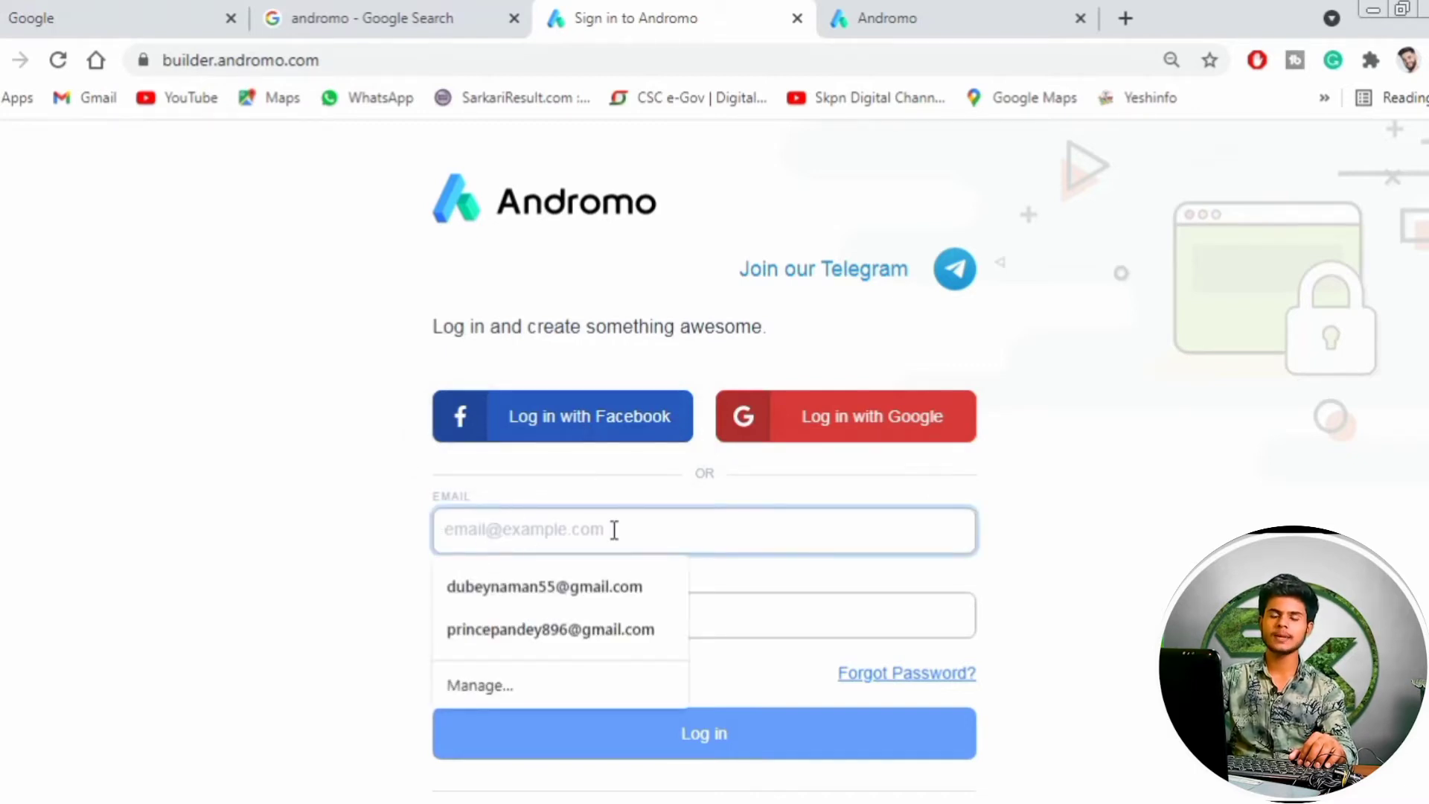
click(403, 547)
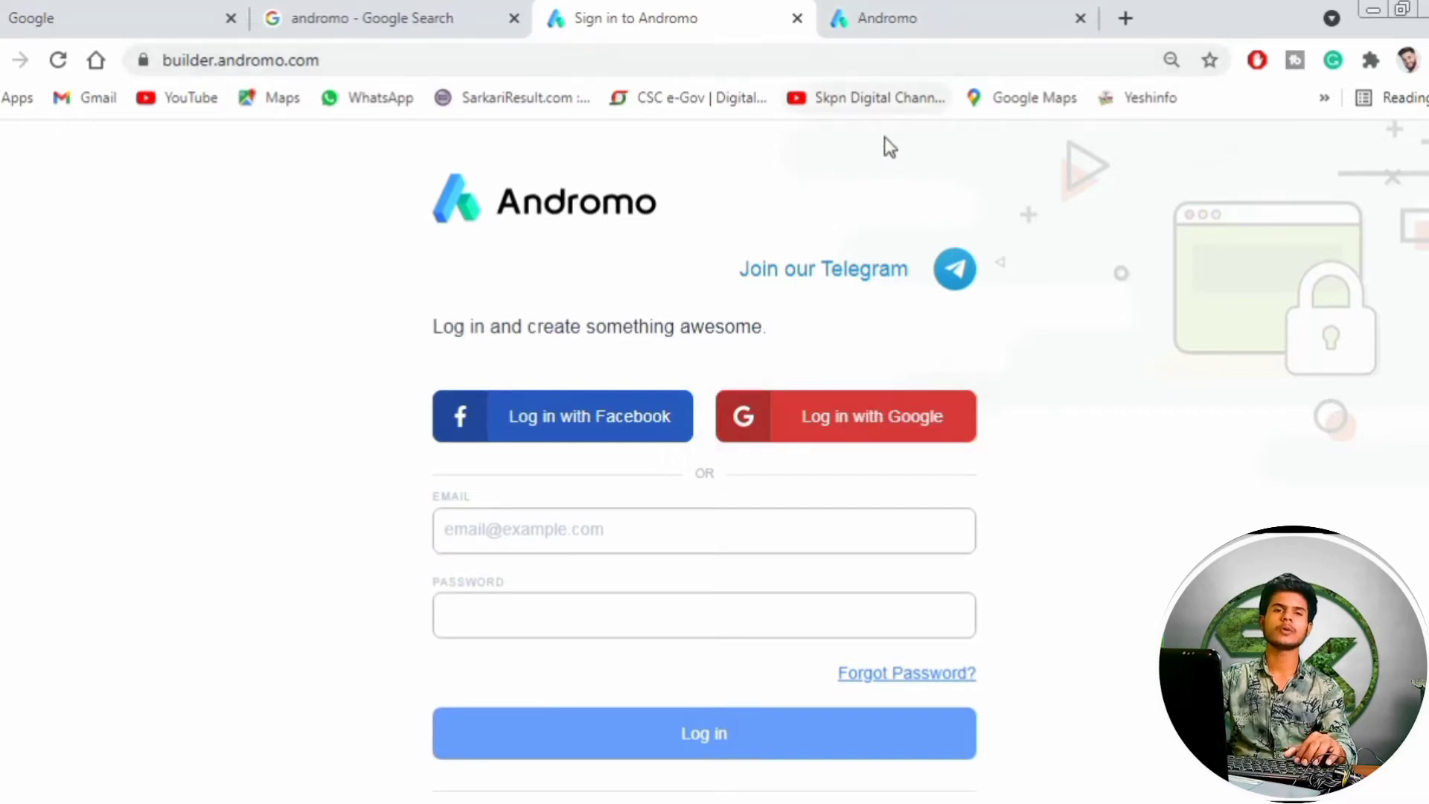
click(917, 6)
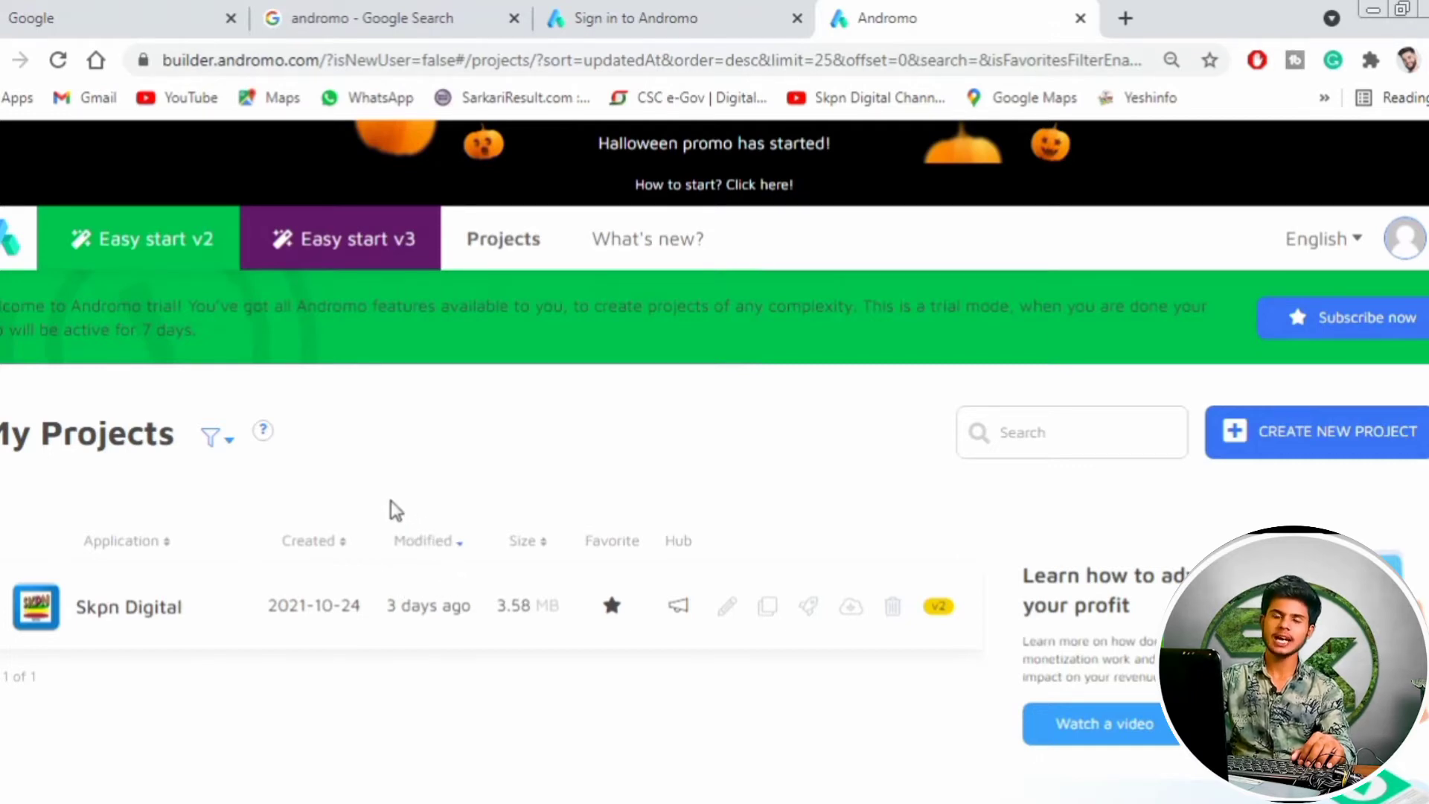
Create a new project named "yesh tech"
scroll(762, 561, down, 5)
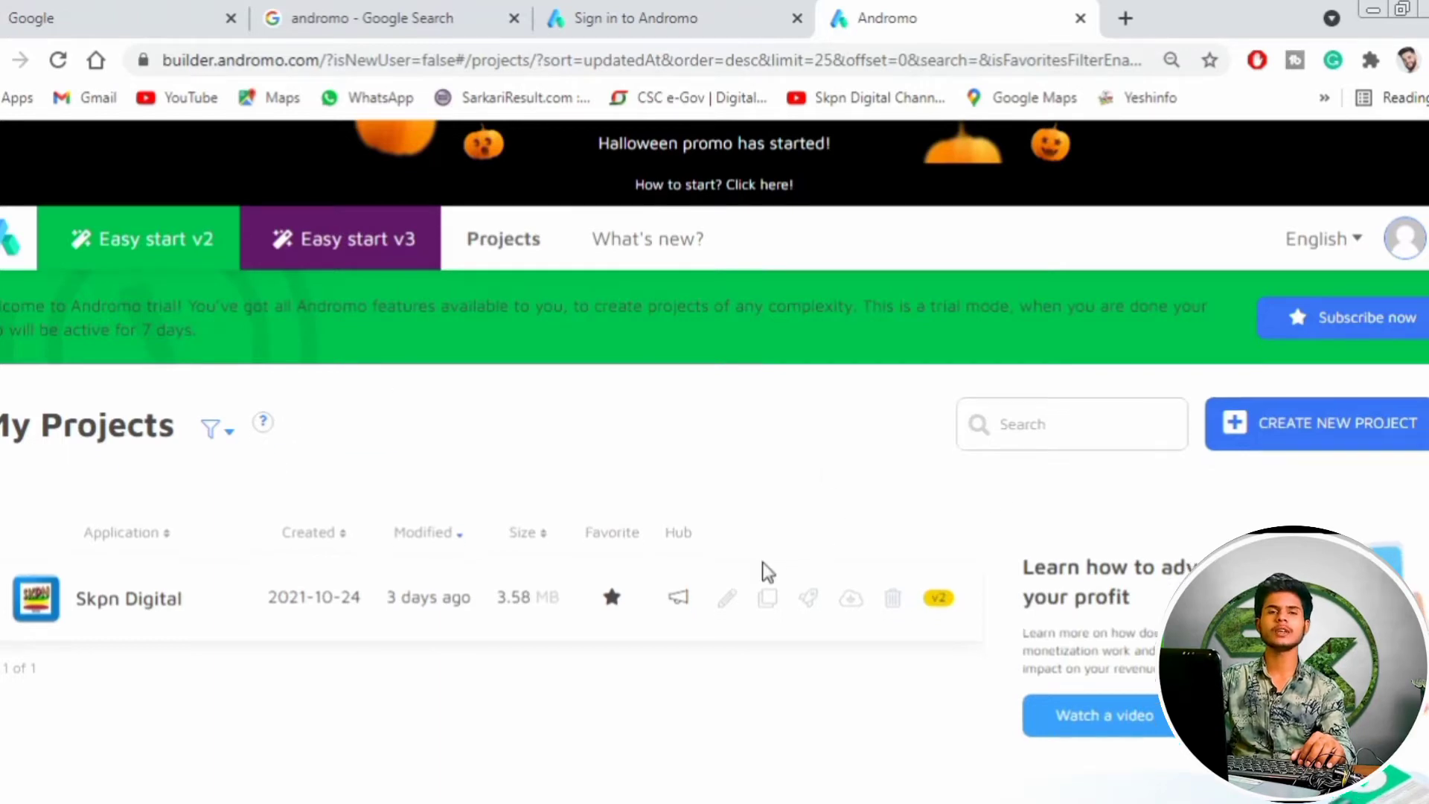
scroll(756, 565, down, 4)
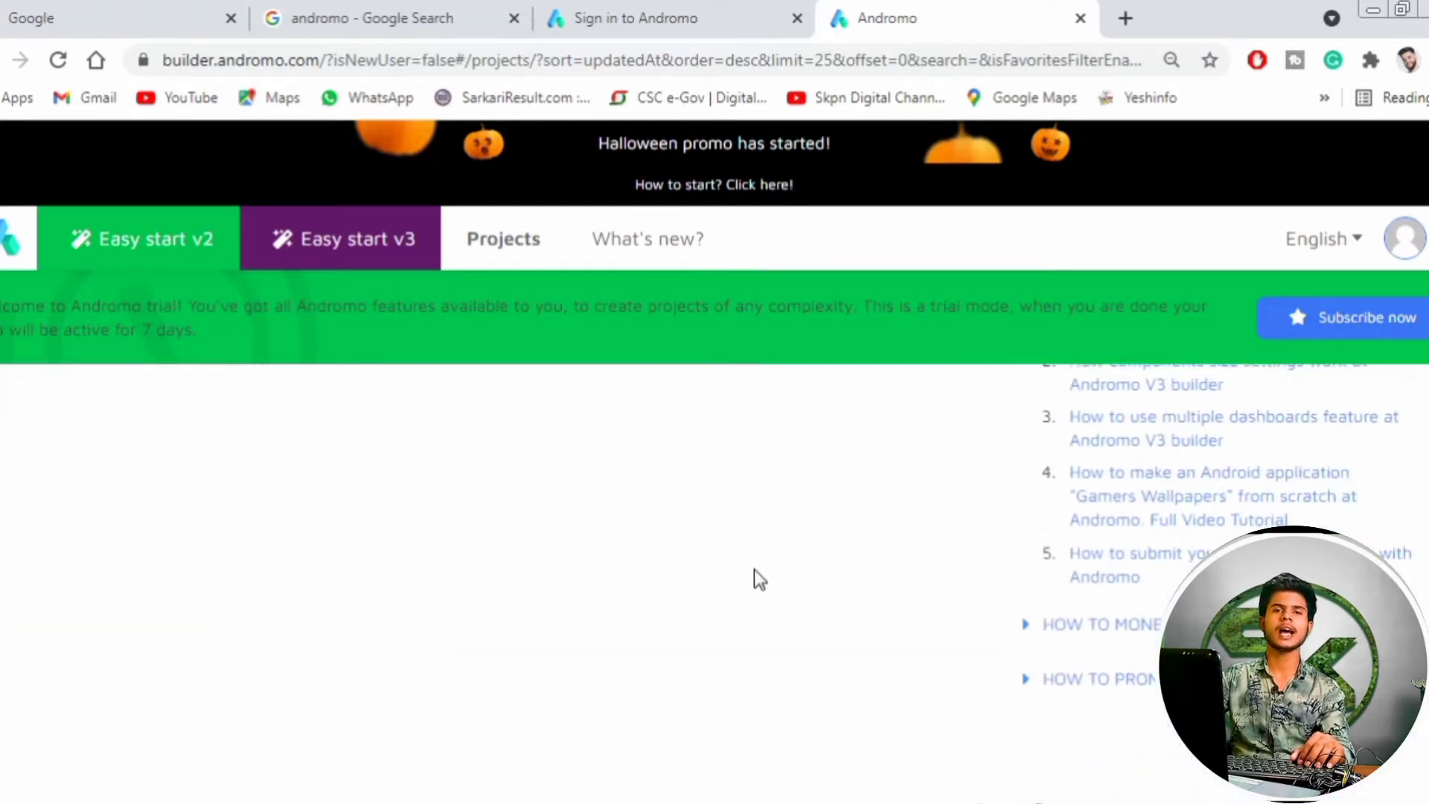
scroll(753, 569, up, 2)
scroll(753, 568, up, 6)
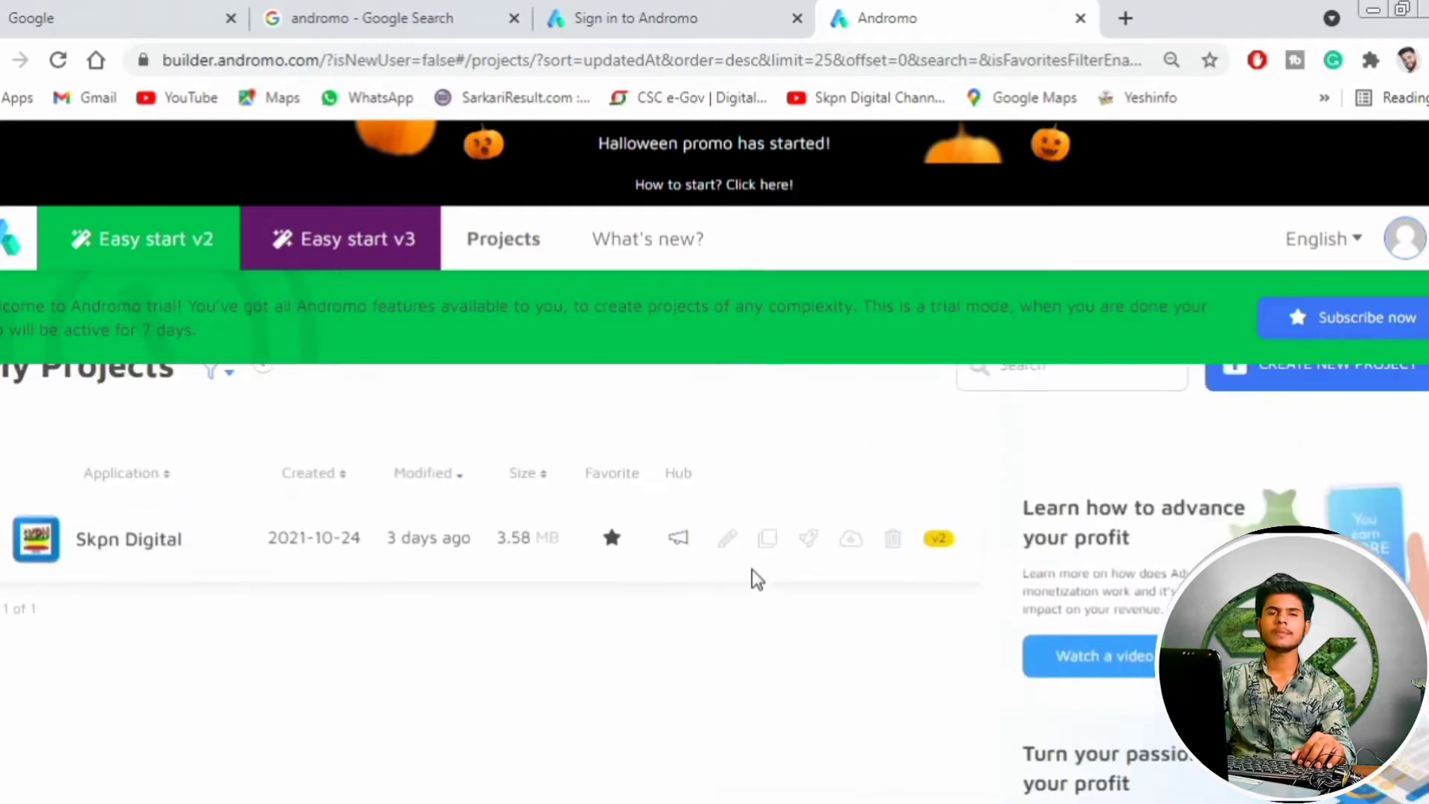
scroll(553, 529, up, 1)
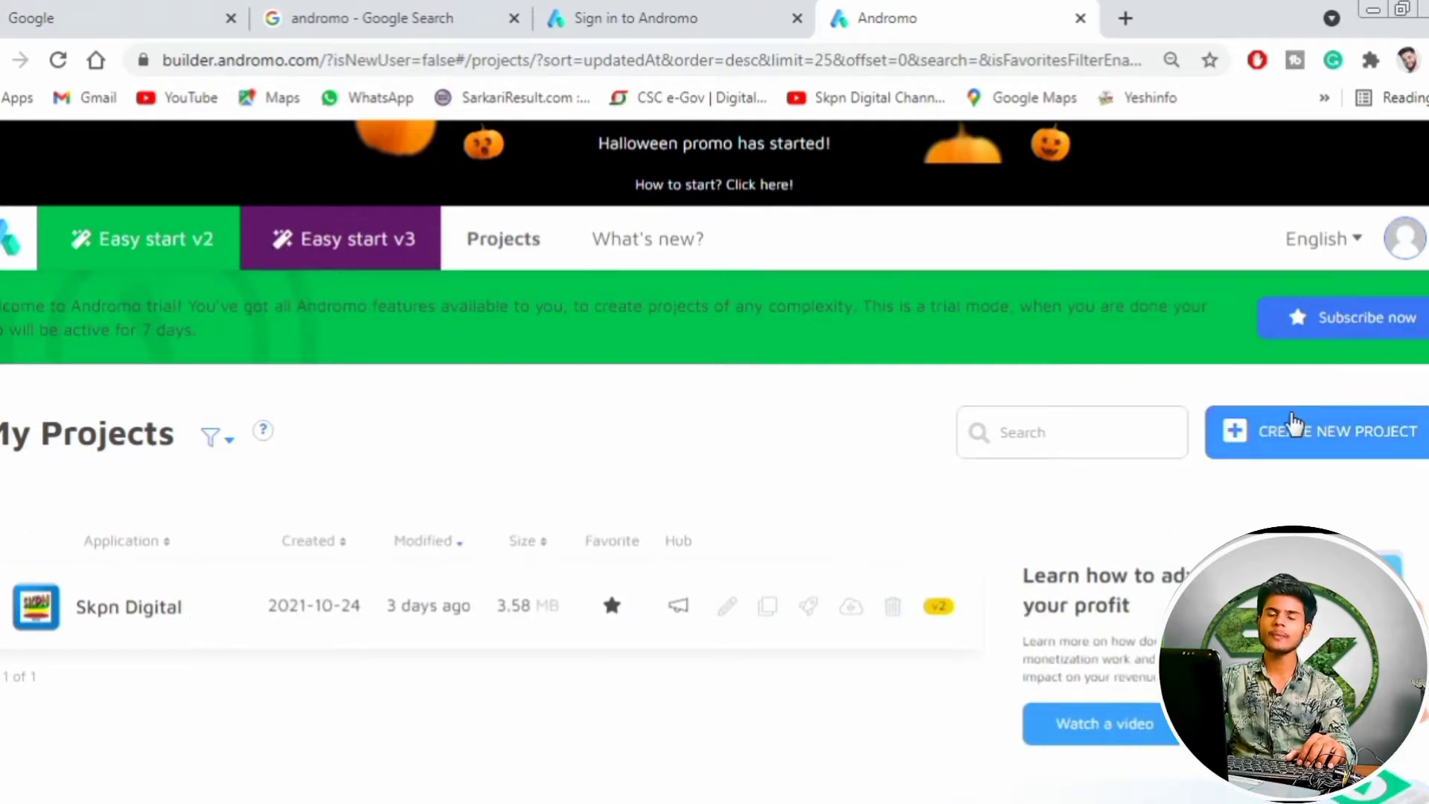
click(1368, 441)
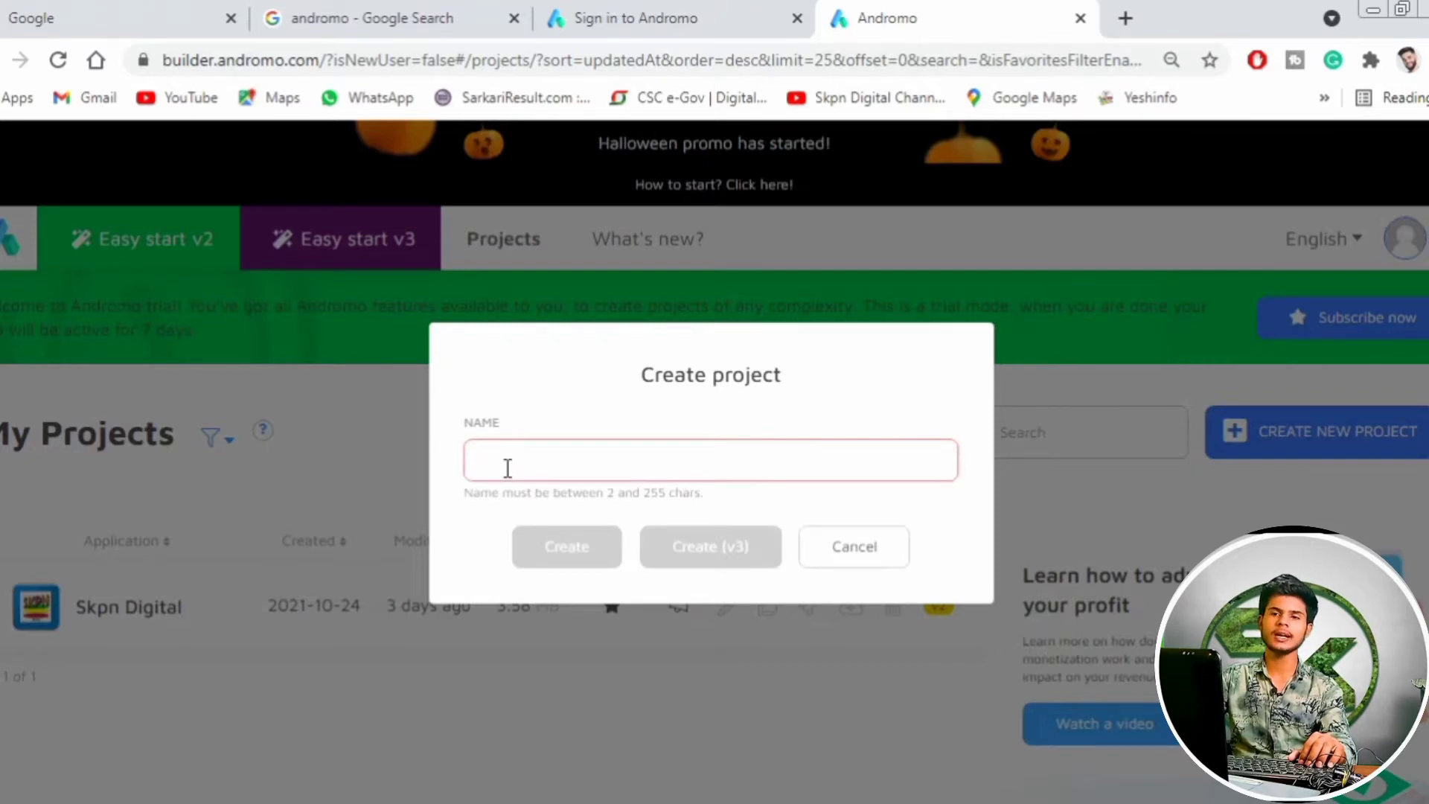
text(ye)
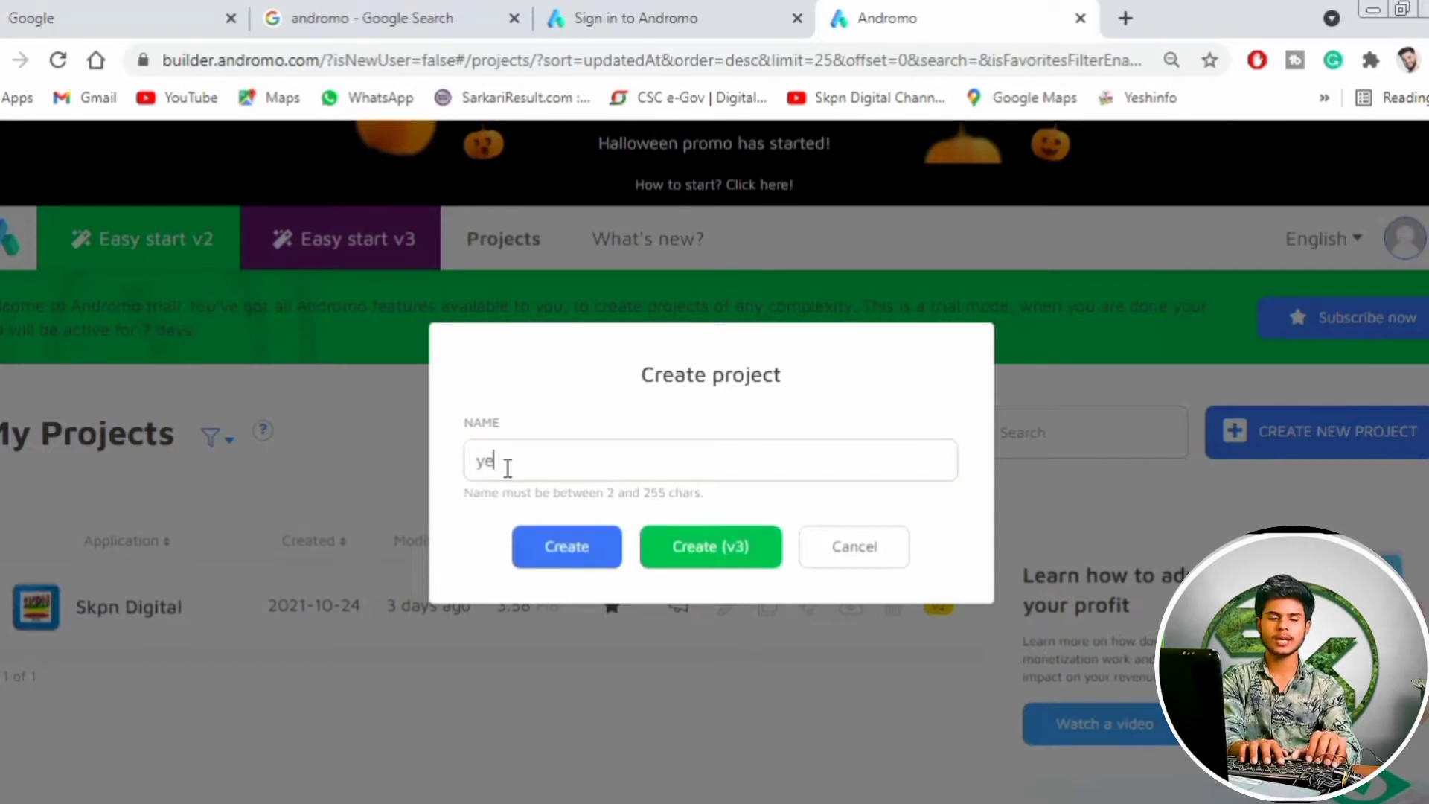
text(sh)
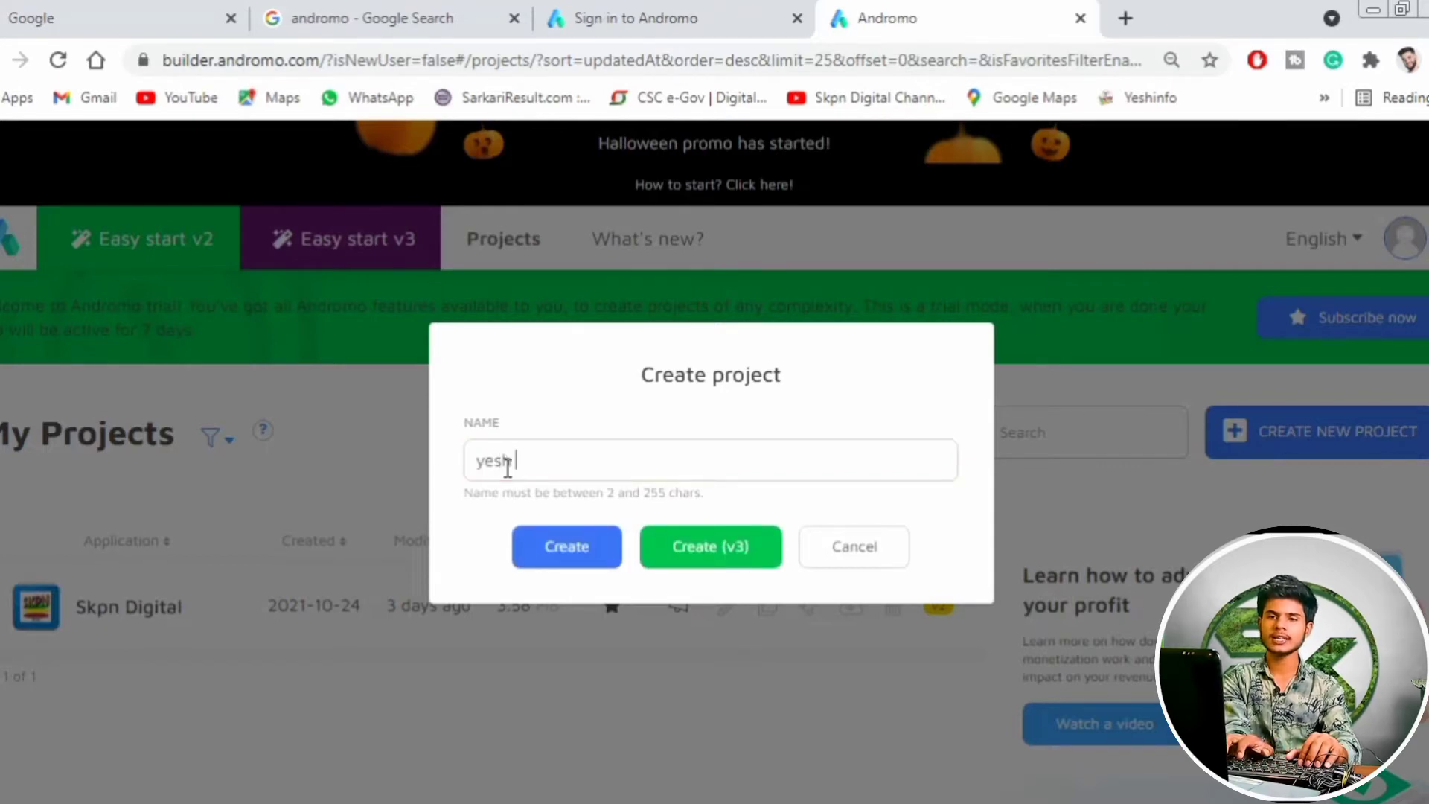
text( tech)
key(Return)
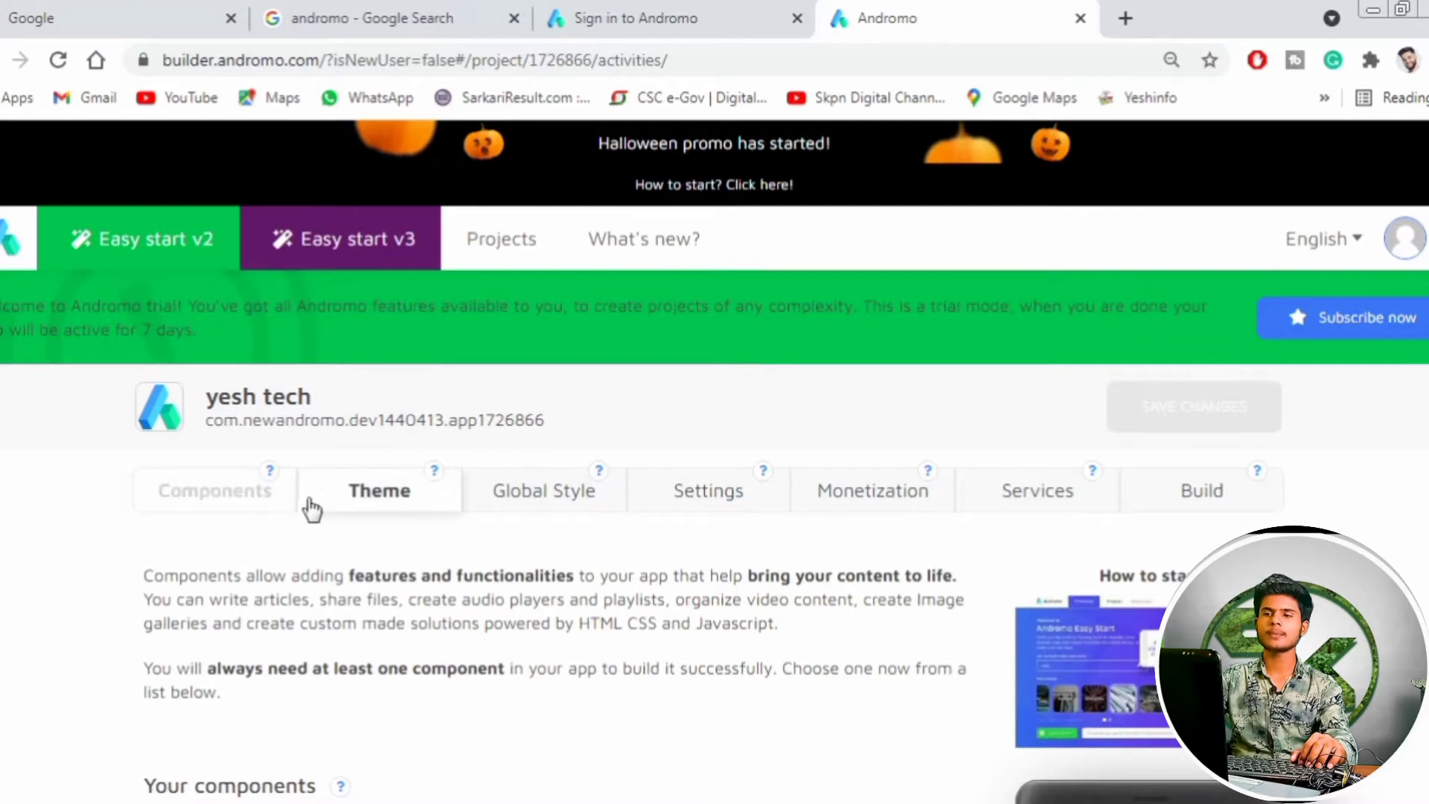
Examine the new project's Components page, including its settings sections, the available components and the phone preview
scroll(305, 514, down, 2)
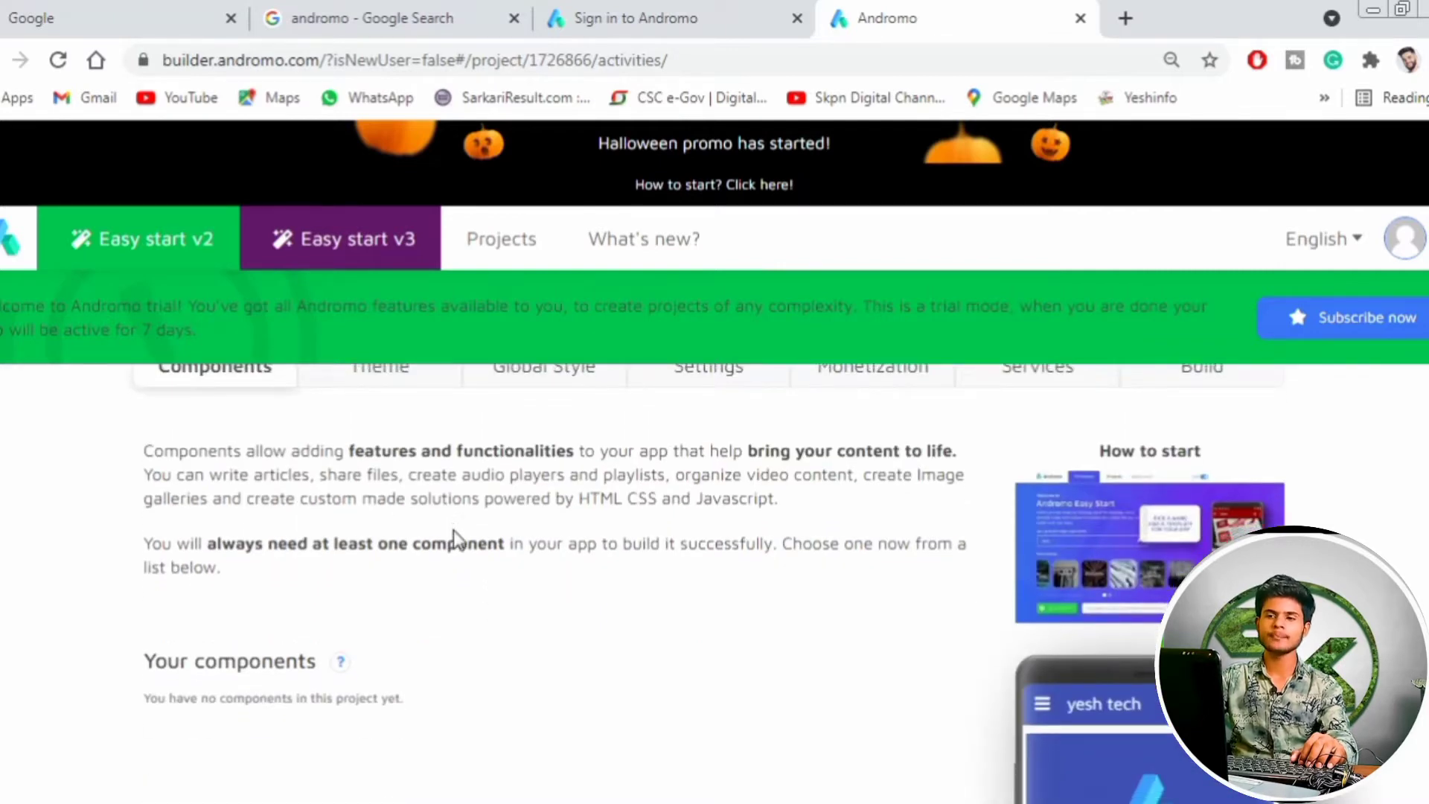
scroll(454, 530, down, 3)
scroll(457, 546, down, 2)
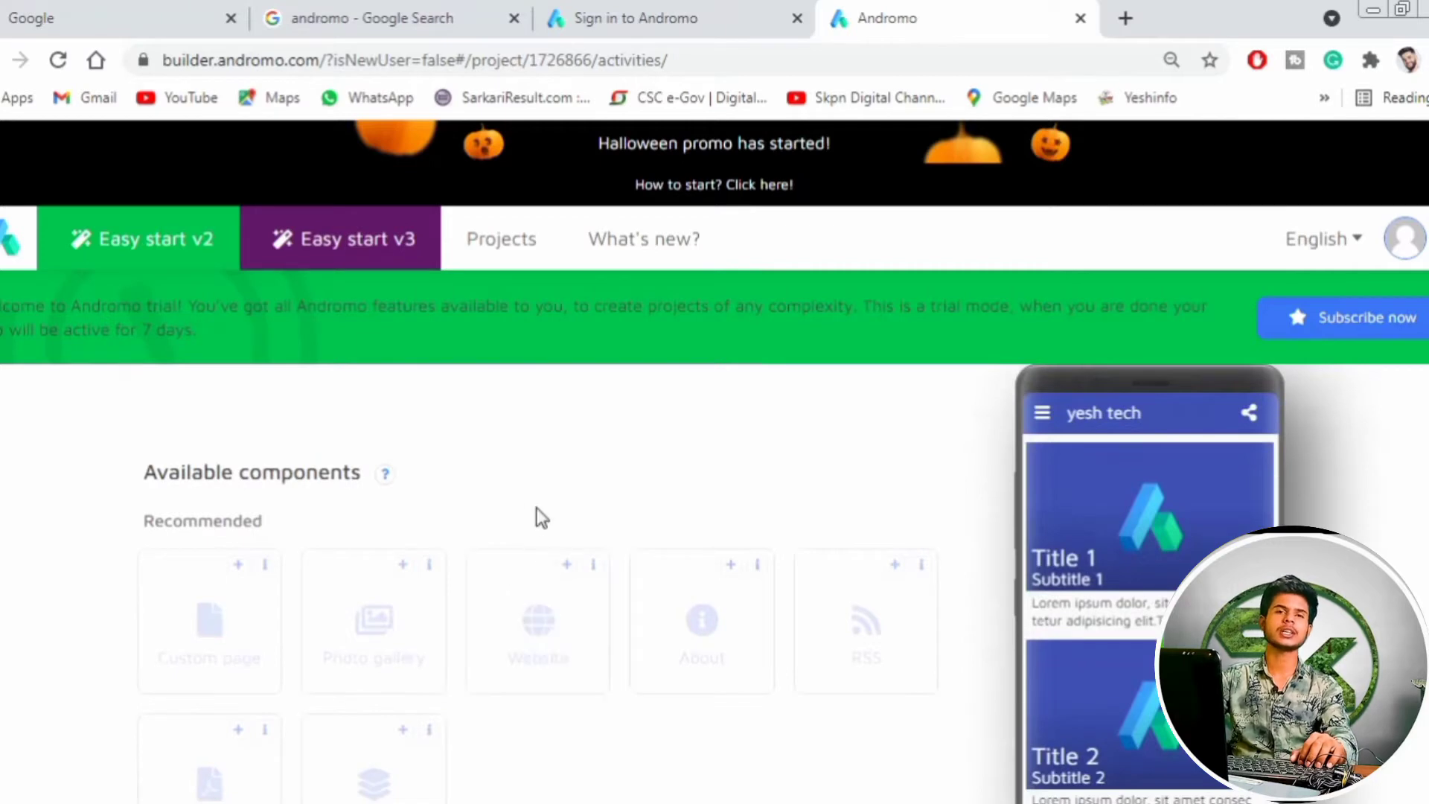
scroll(530, 480, up, 5)
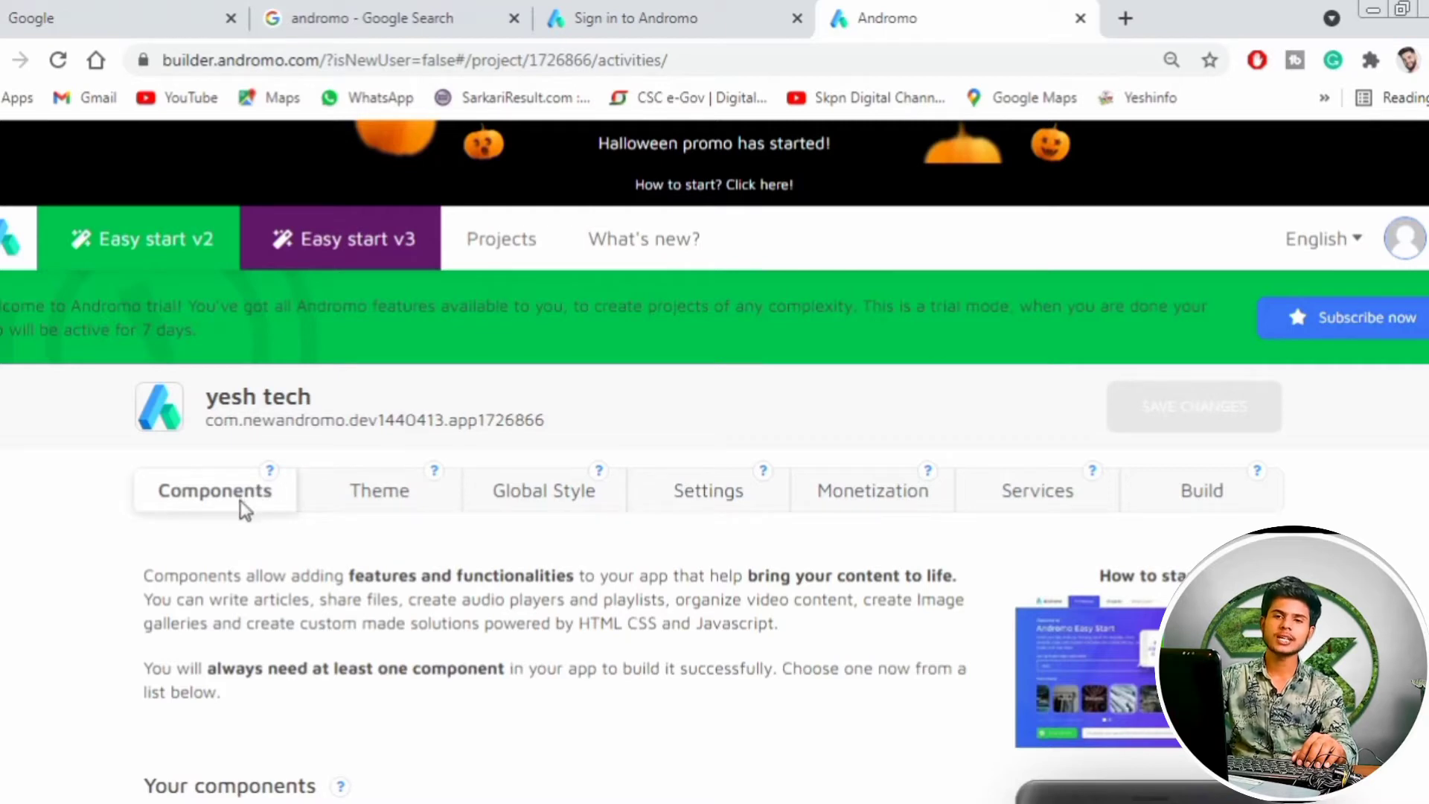
click(313, 500)
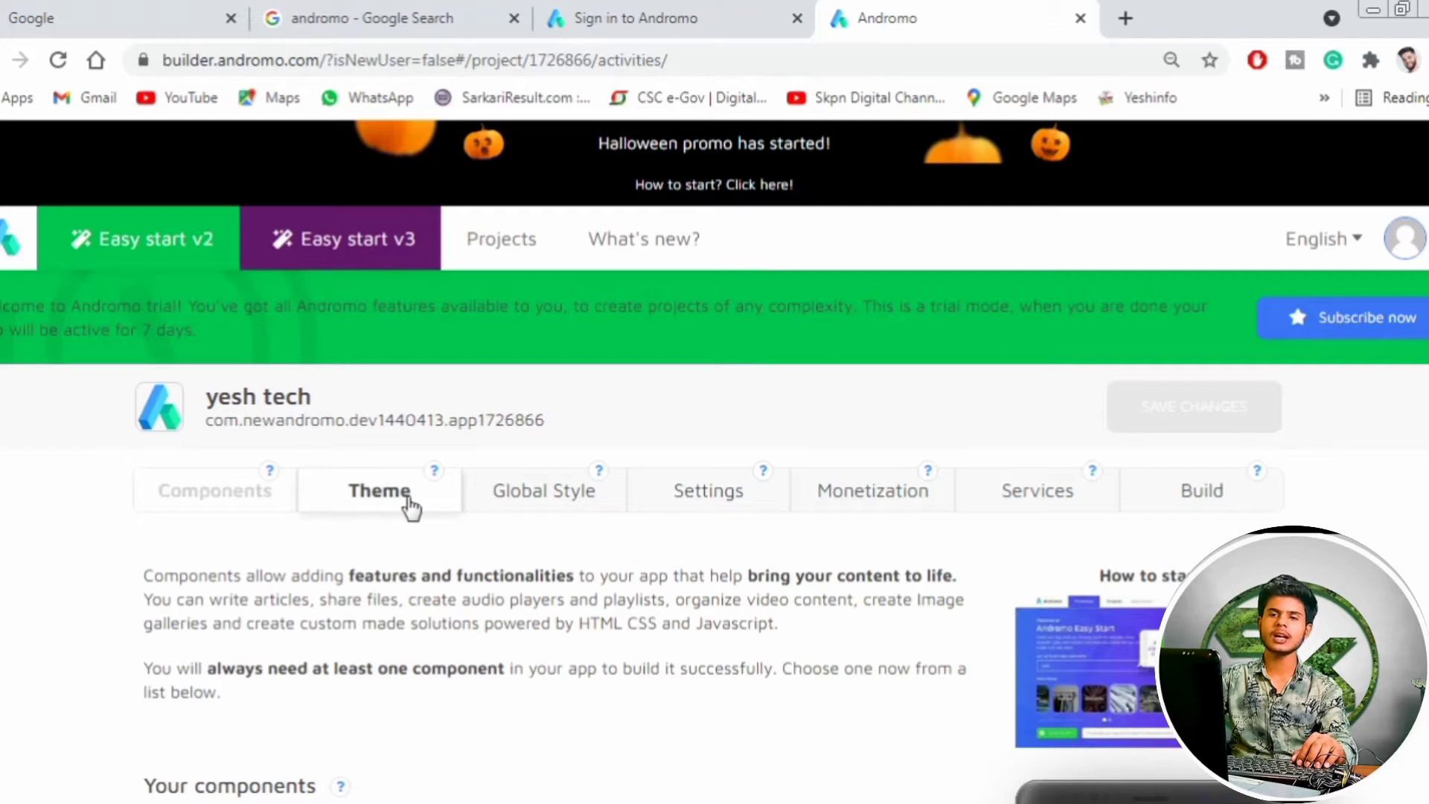
click(466, 492)
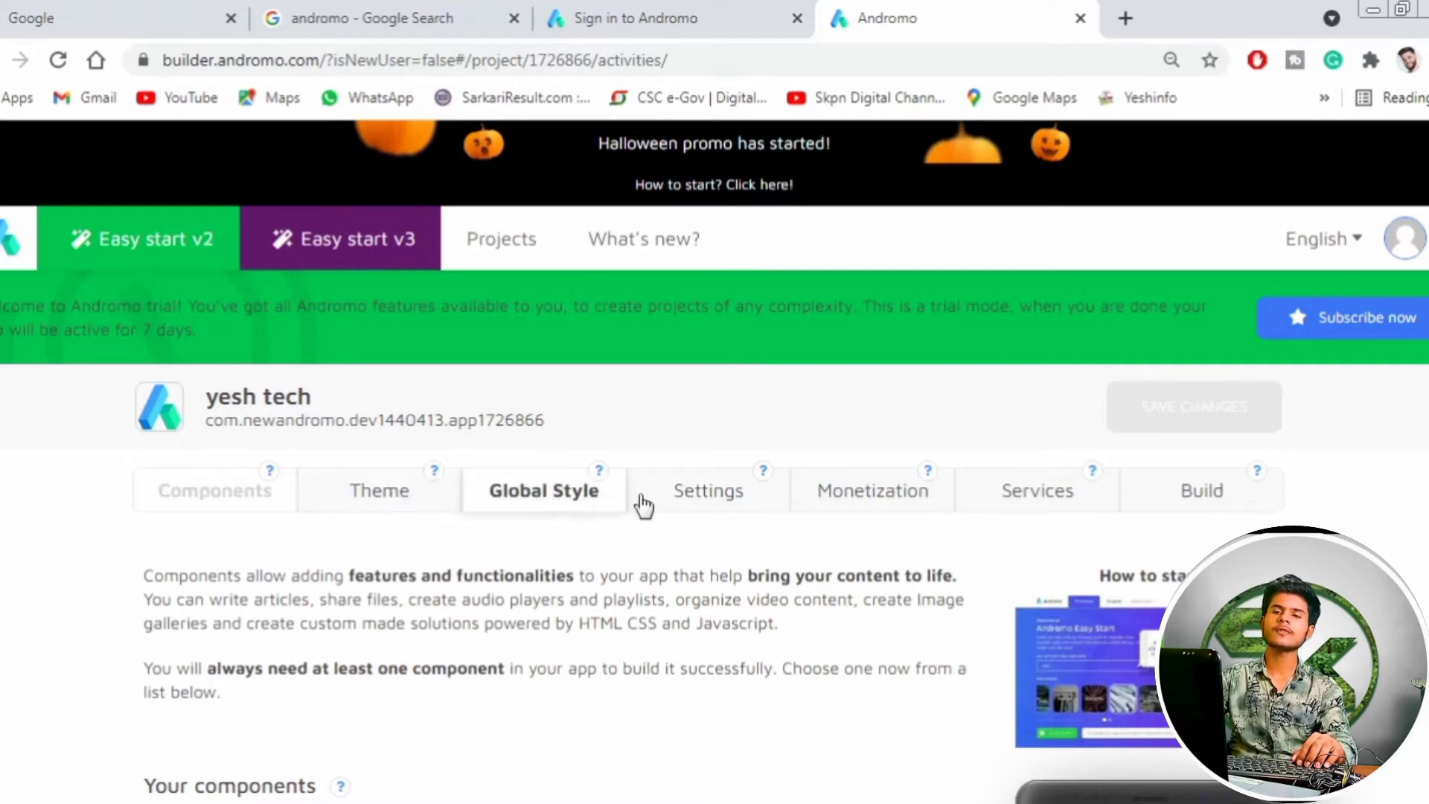
click(674, 503)
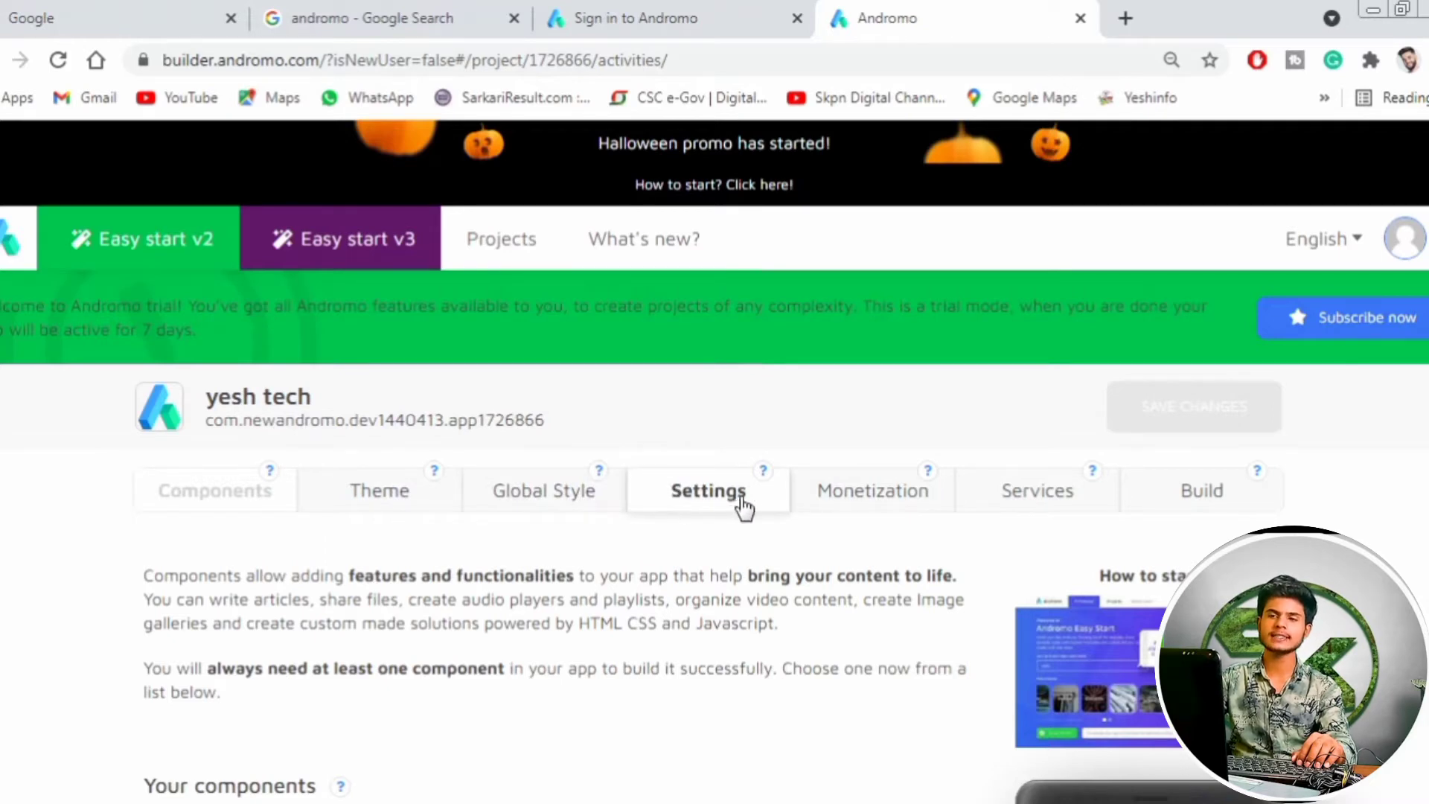
click(832, 512)
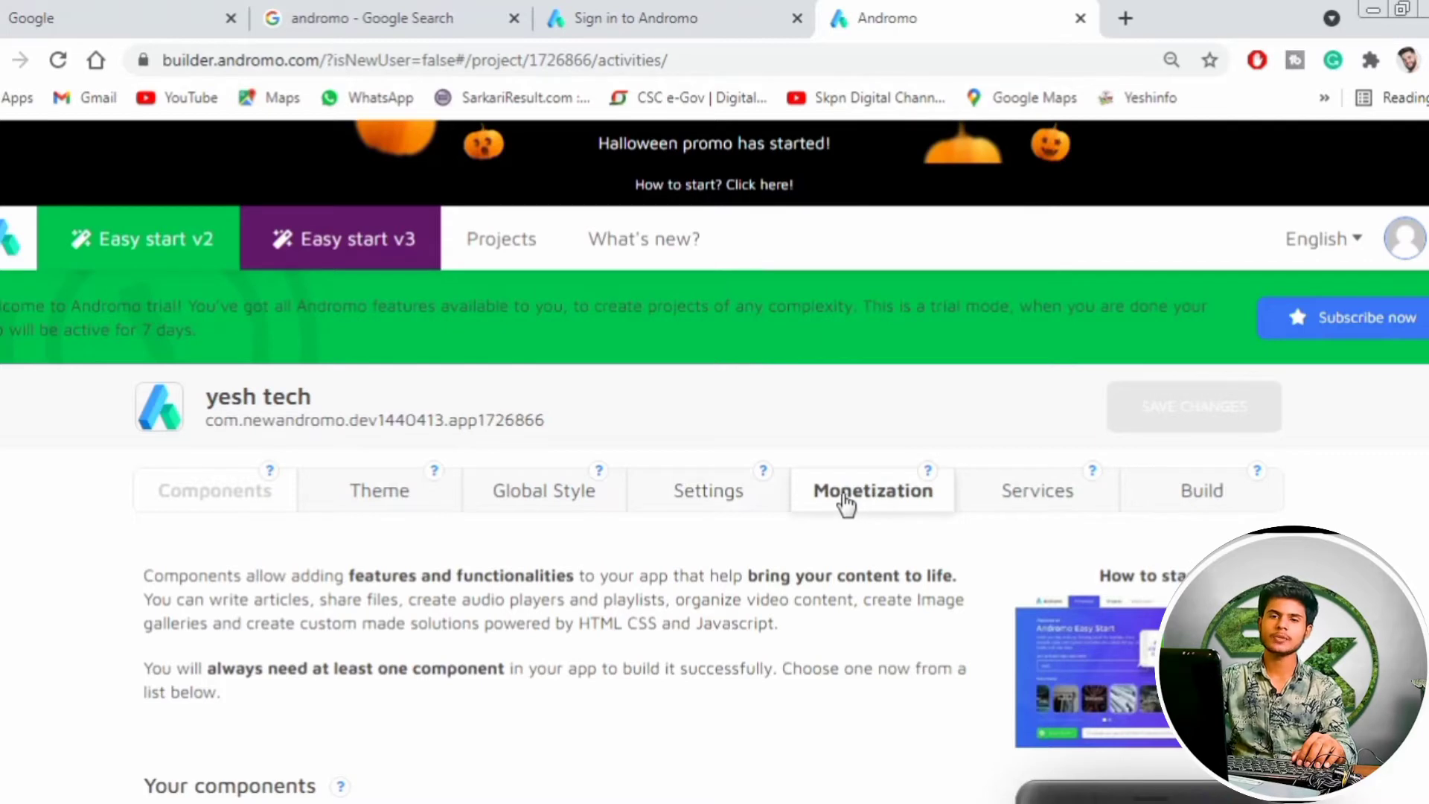
scroll(566, 677, down, 2)
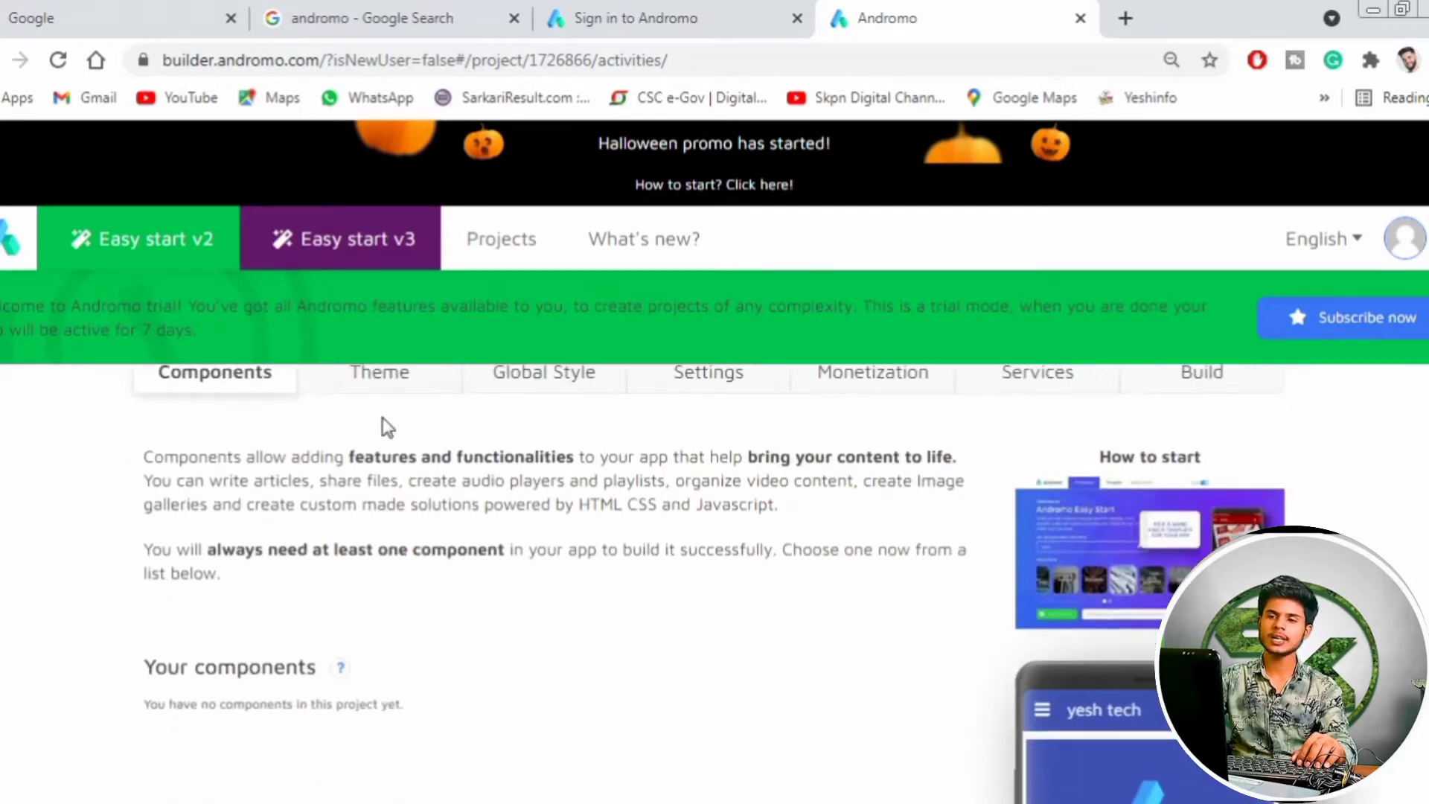
scroll(383, 421, up, 2)
scroll(716, 600, down, 5)
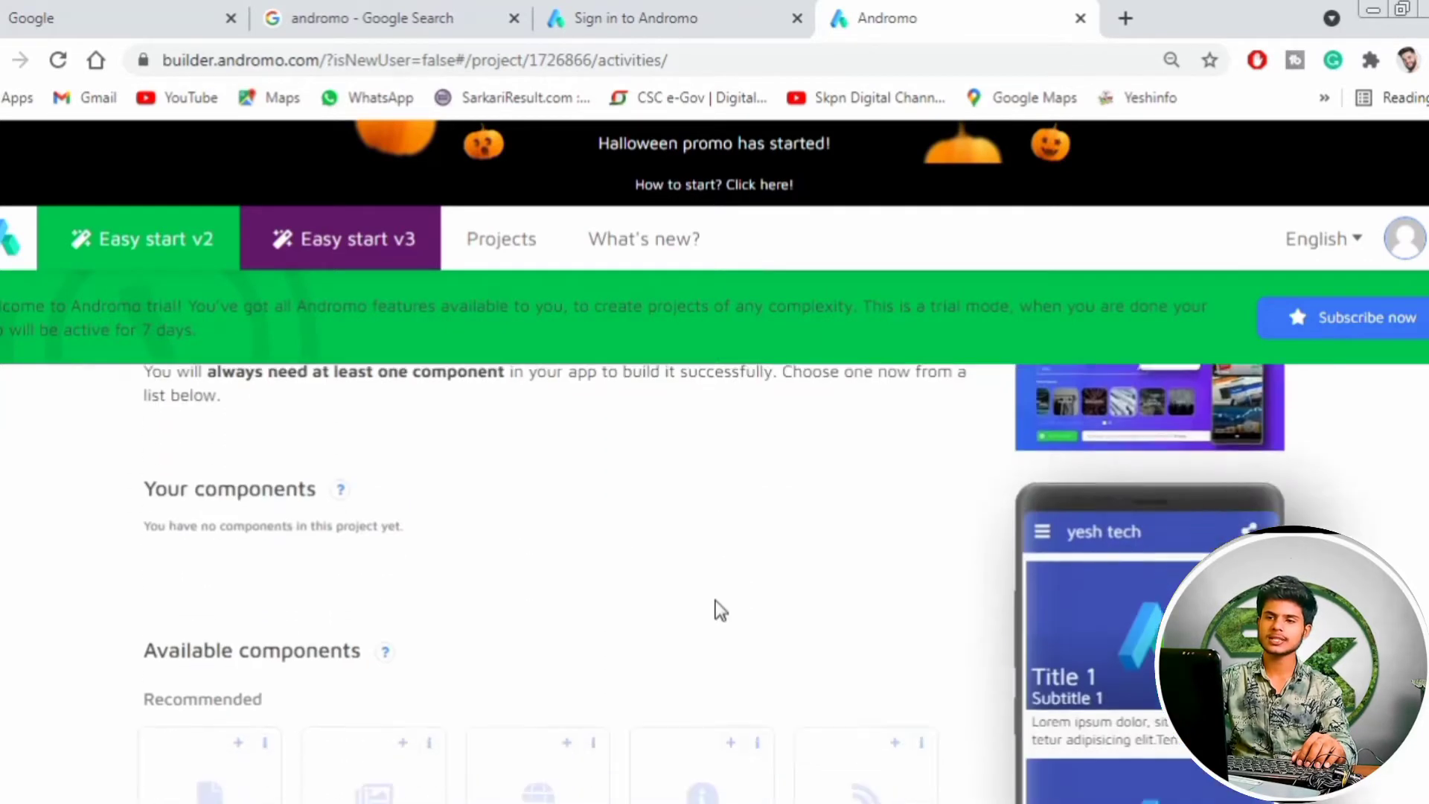
scroll(1075, 561, down, 3)
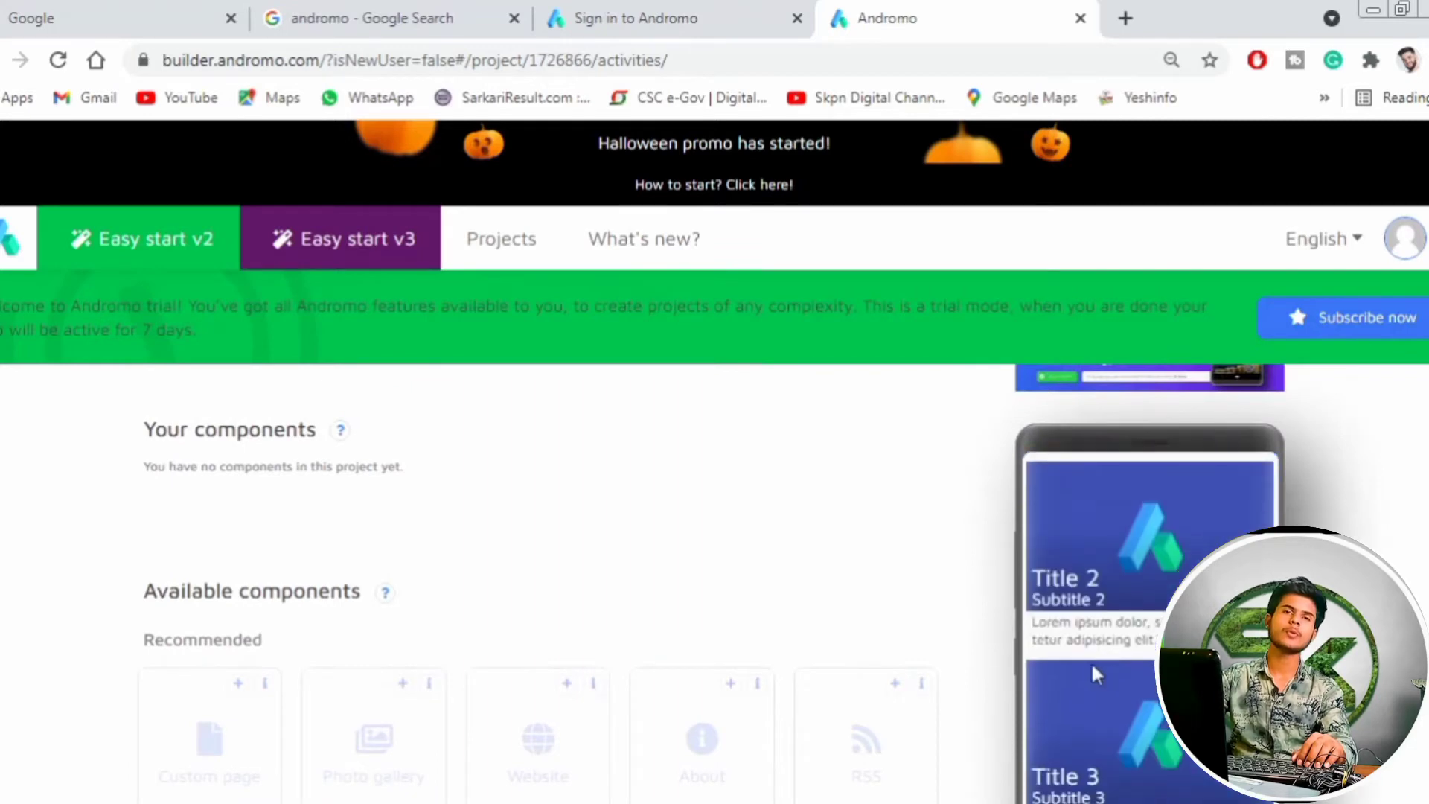
scroll(1091, 663, up, 2)
scroll(1089, 661, down, 2)
scroll(1266, 357, down, 2)
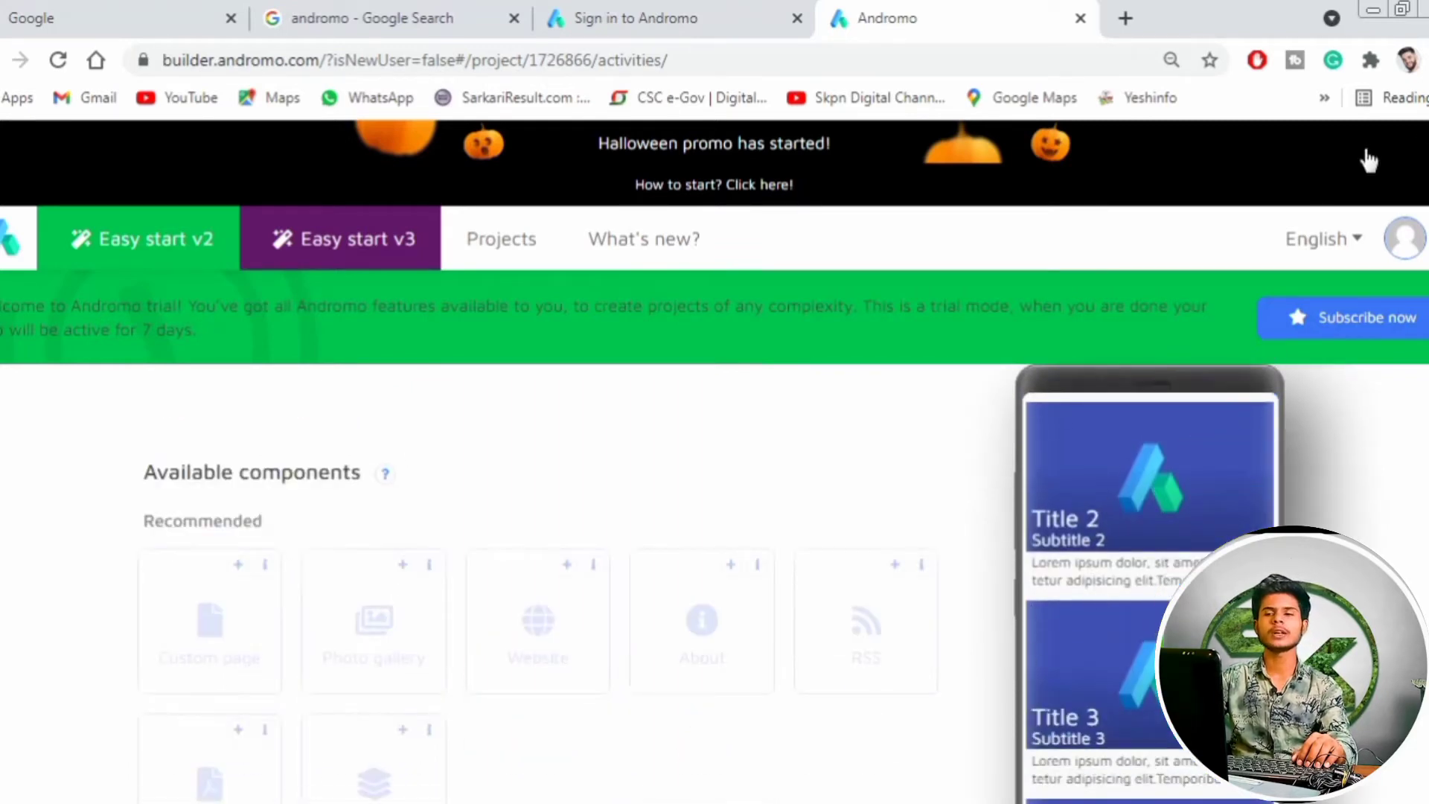
Reduce the browser page zoom to 67%
click(1427, 60)
click(1280, 284)
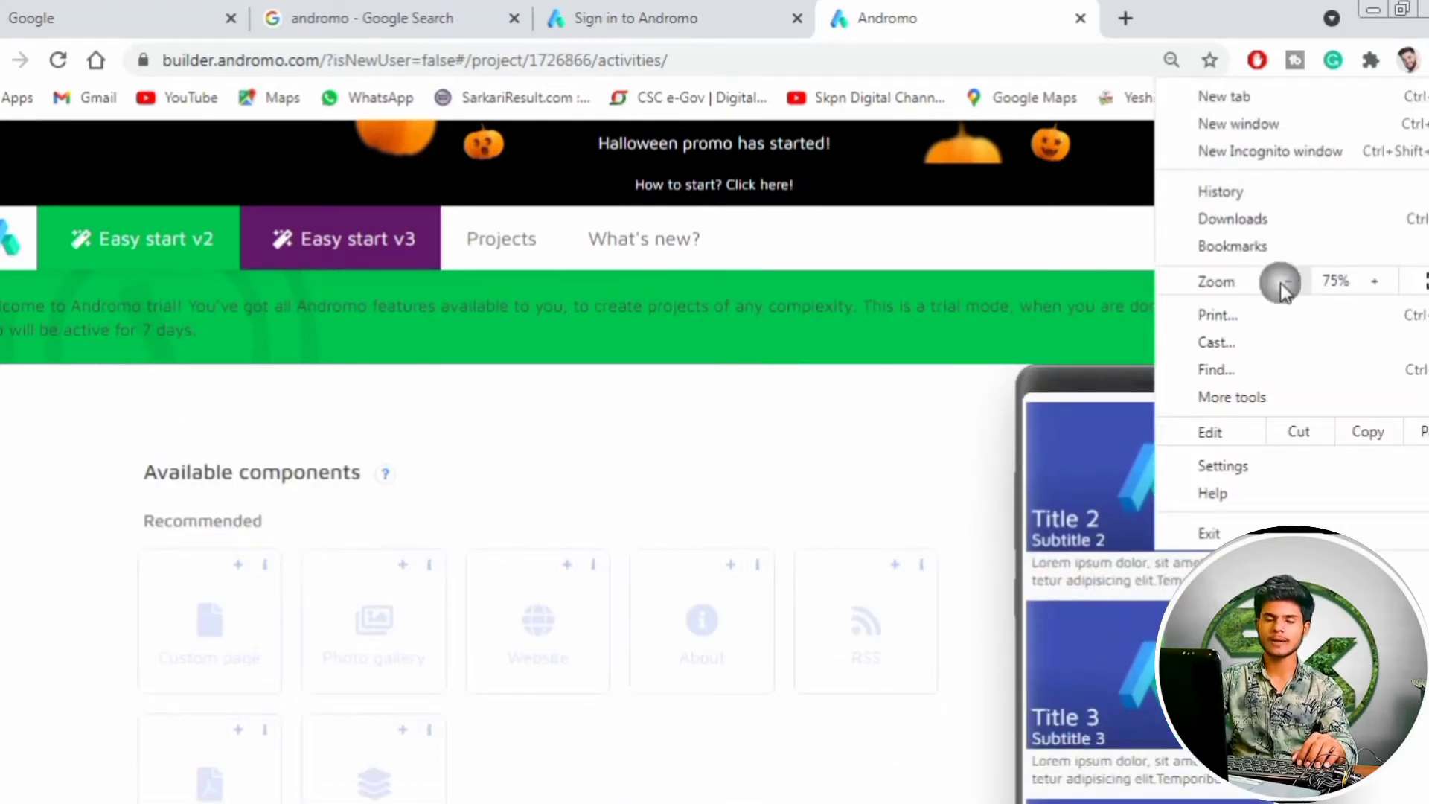
click(1280, 284)
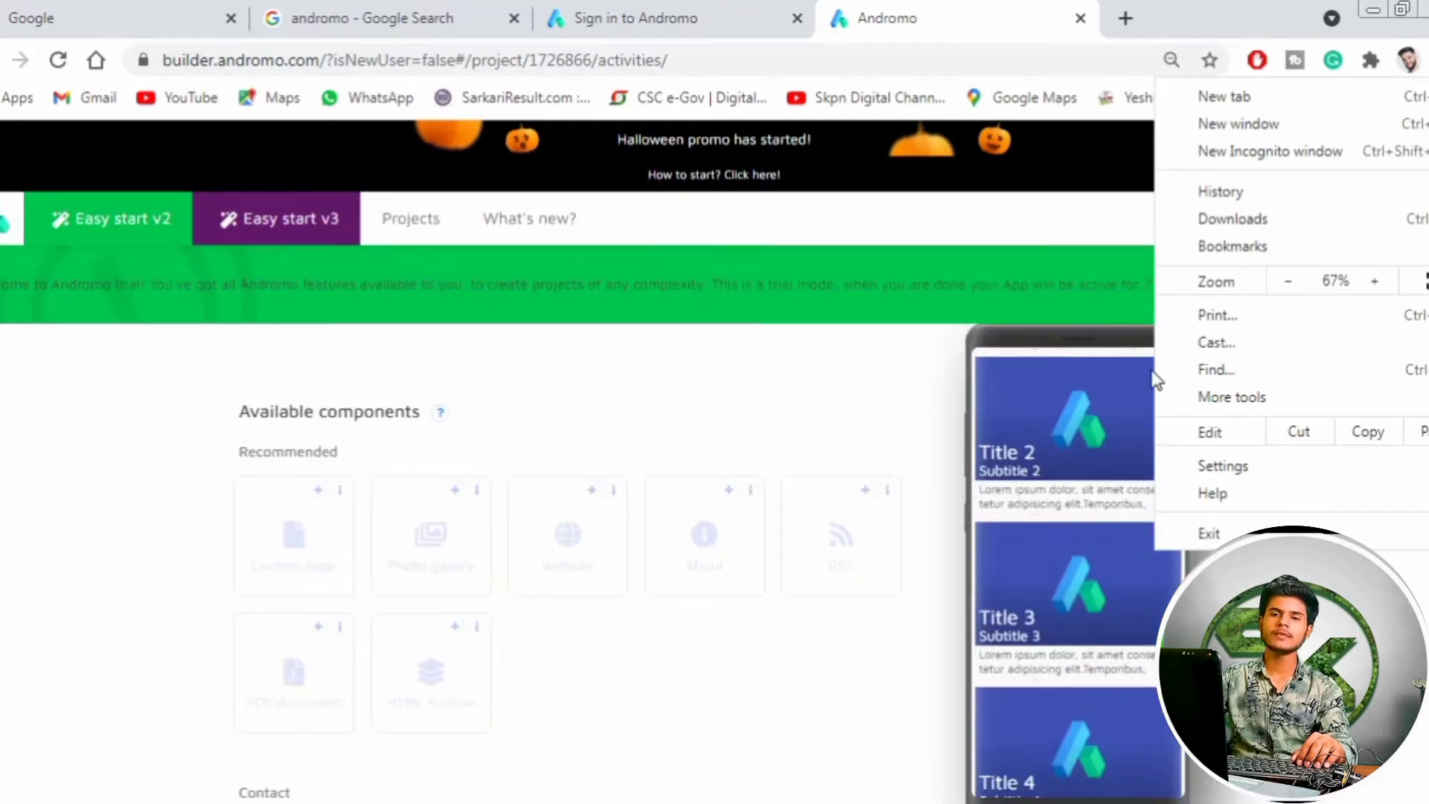
click(836, 463)
In the project's theme settings, choose Show dashboard as the startup mode
scroll(526, 479, up, 5)
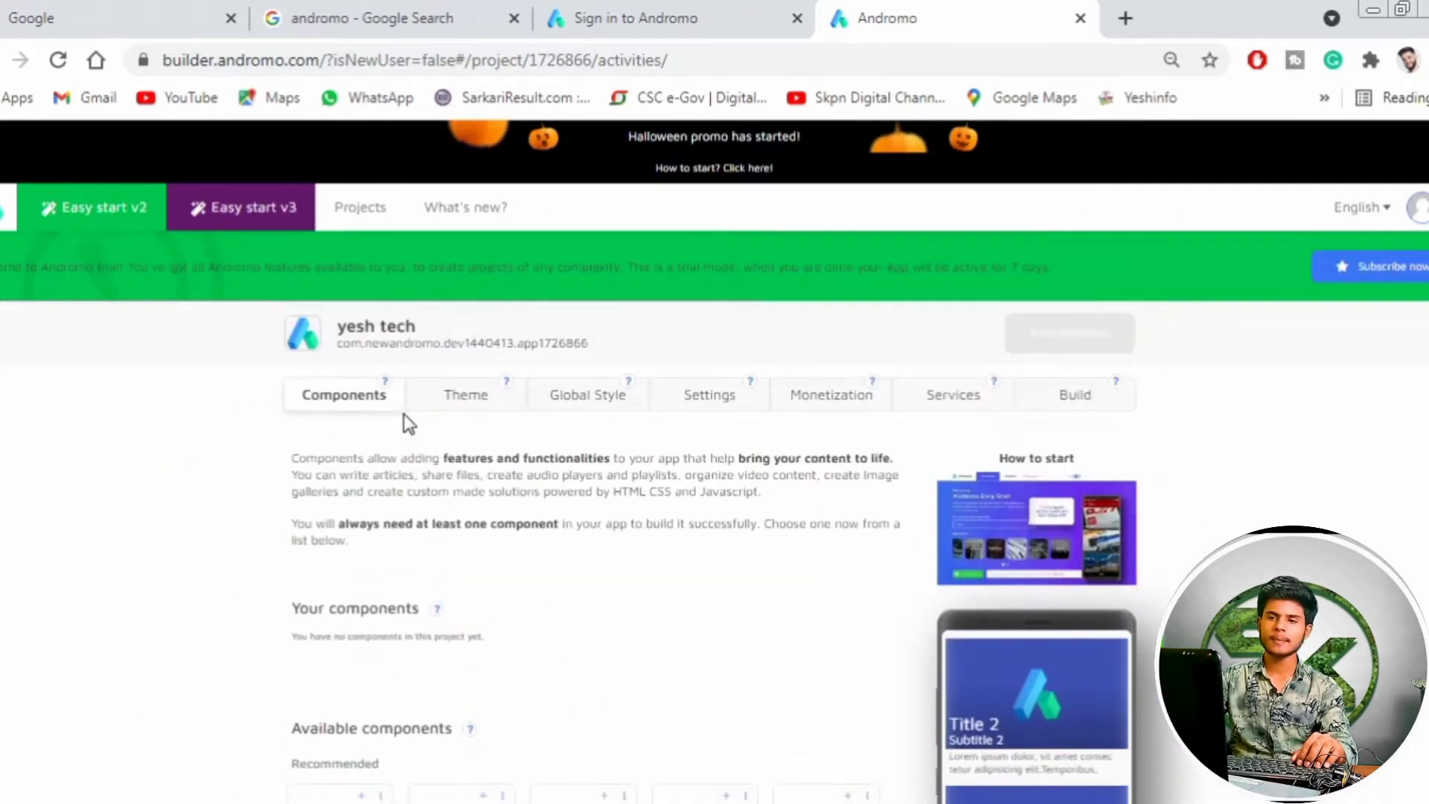
click(480, 398)
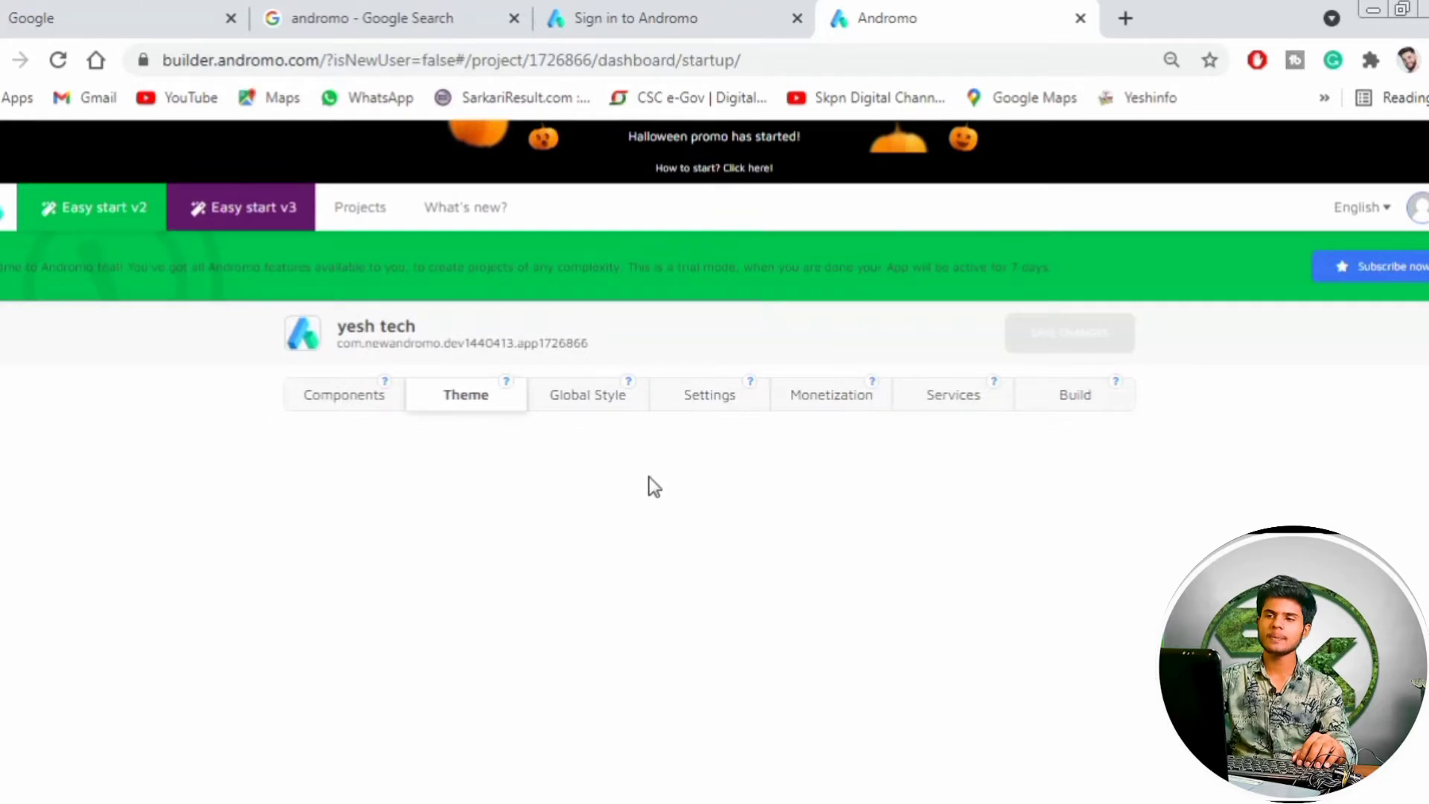
scroll(736, 564, down, 1)
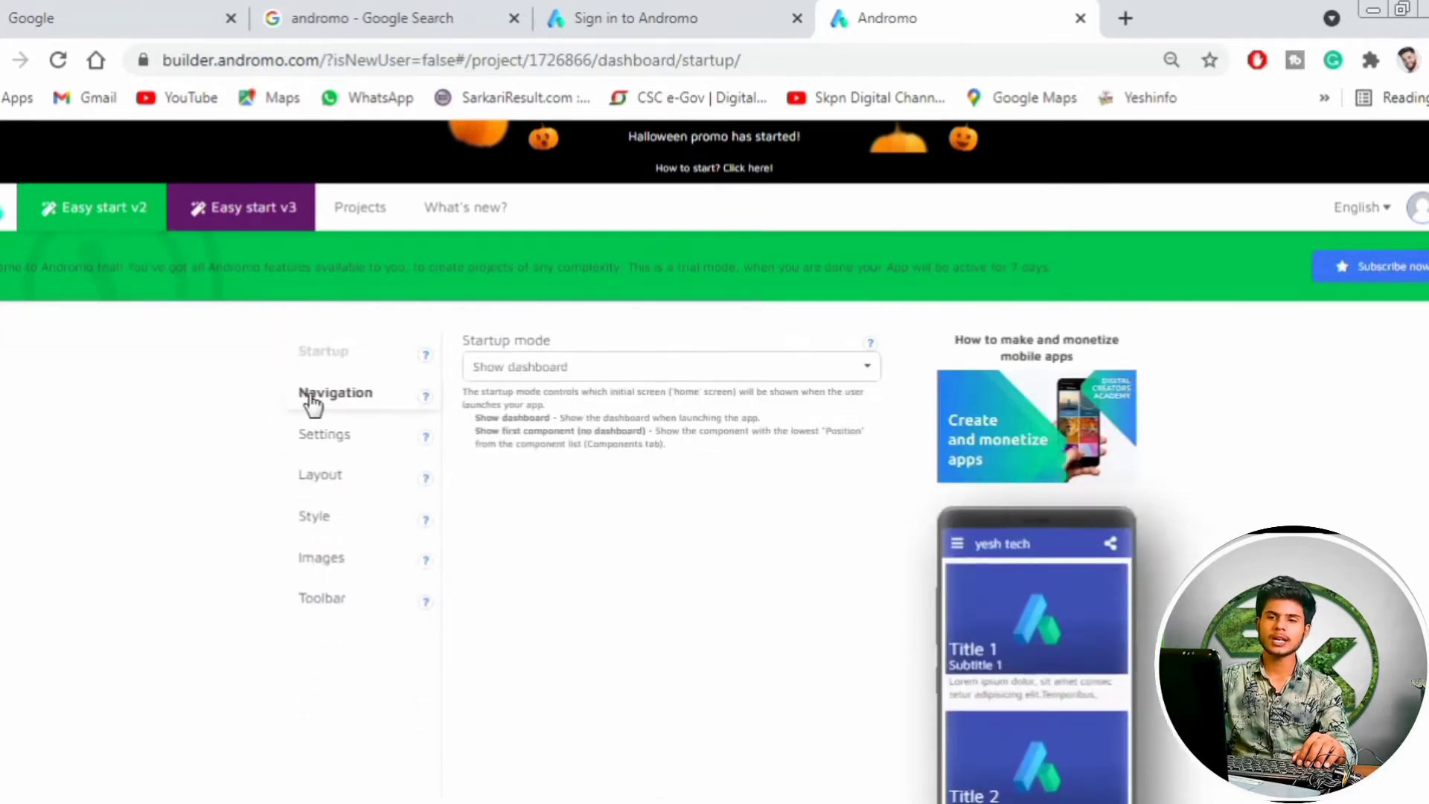
click(529, 367)
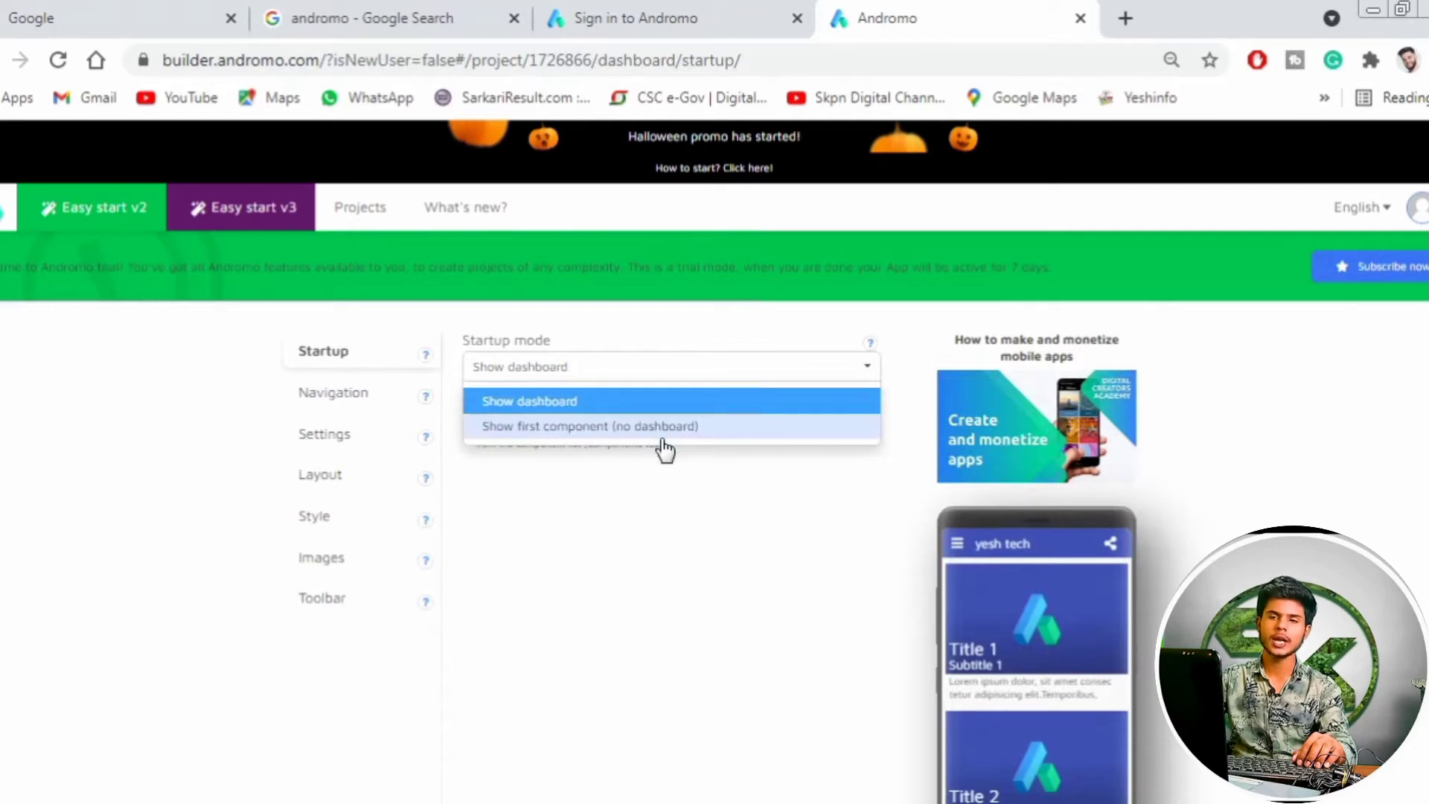
click(580, 409)
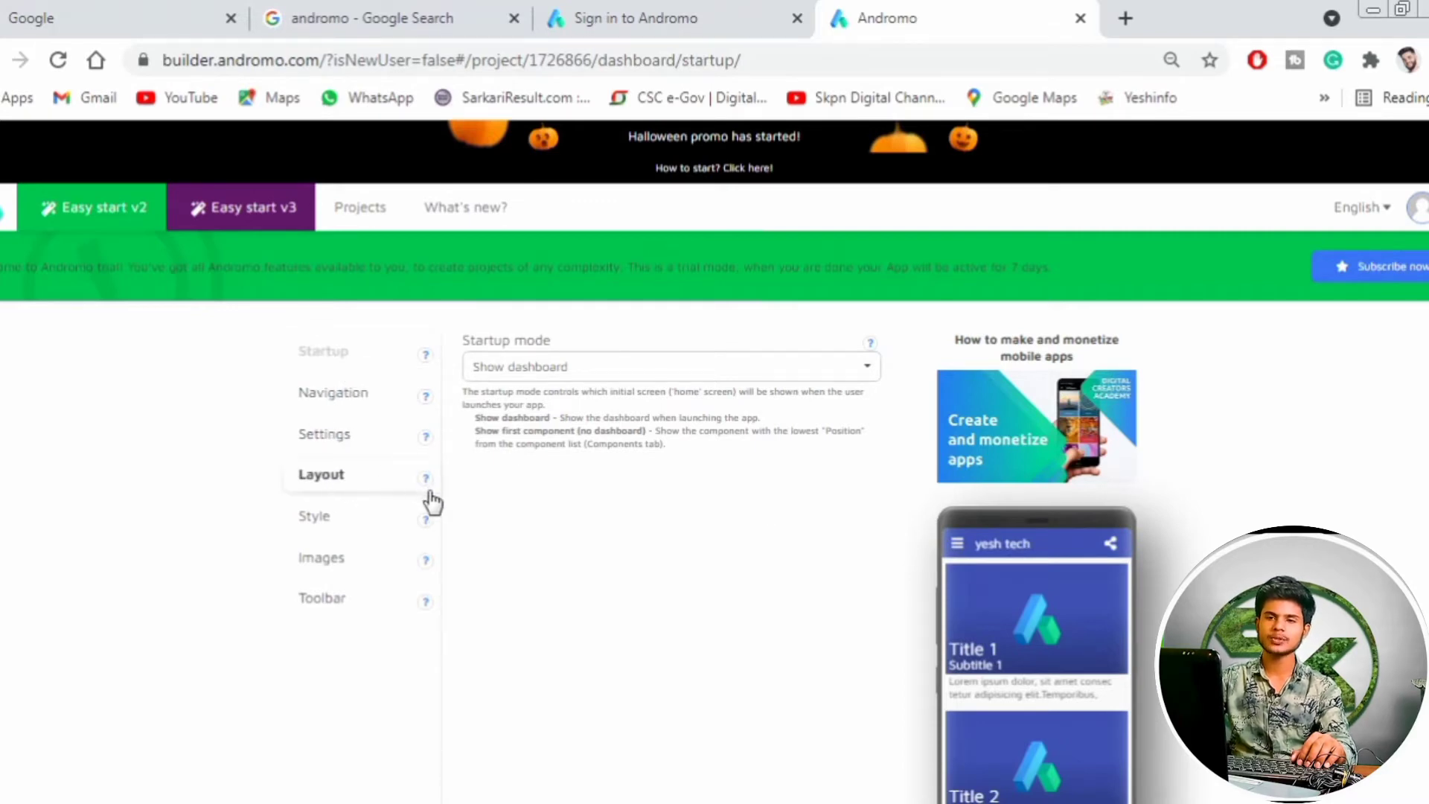
Try the Grid layout for the app's home screen, and switch the layout to List
click(329, 488)
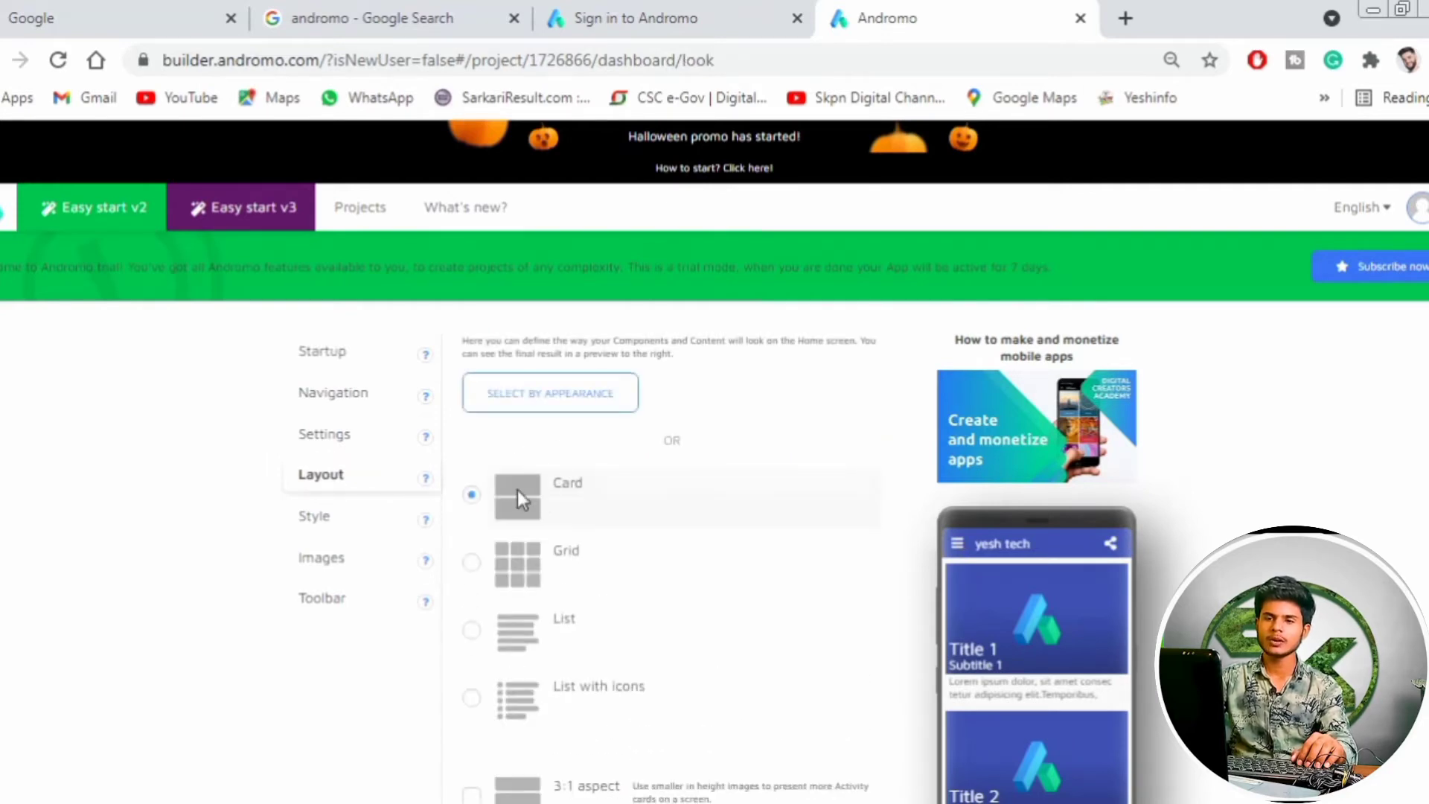
click(471, 562)
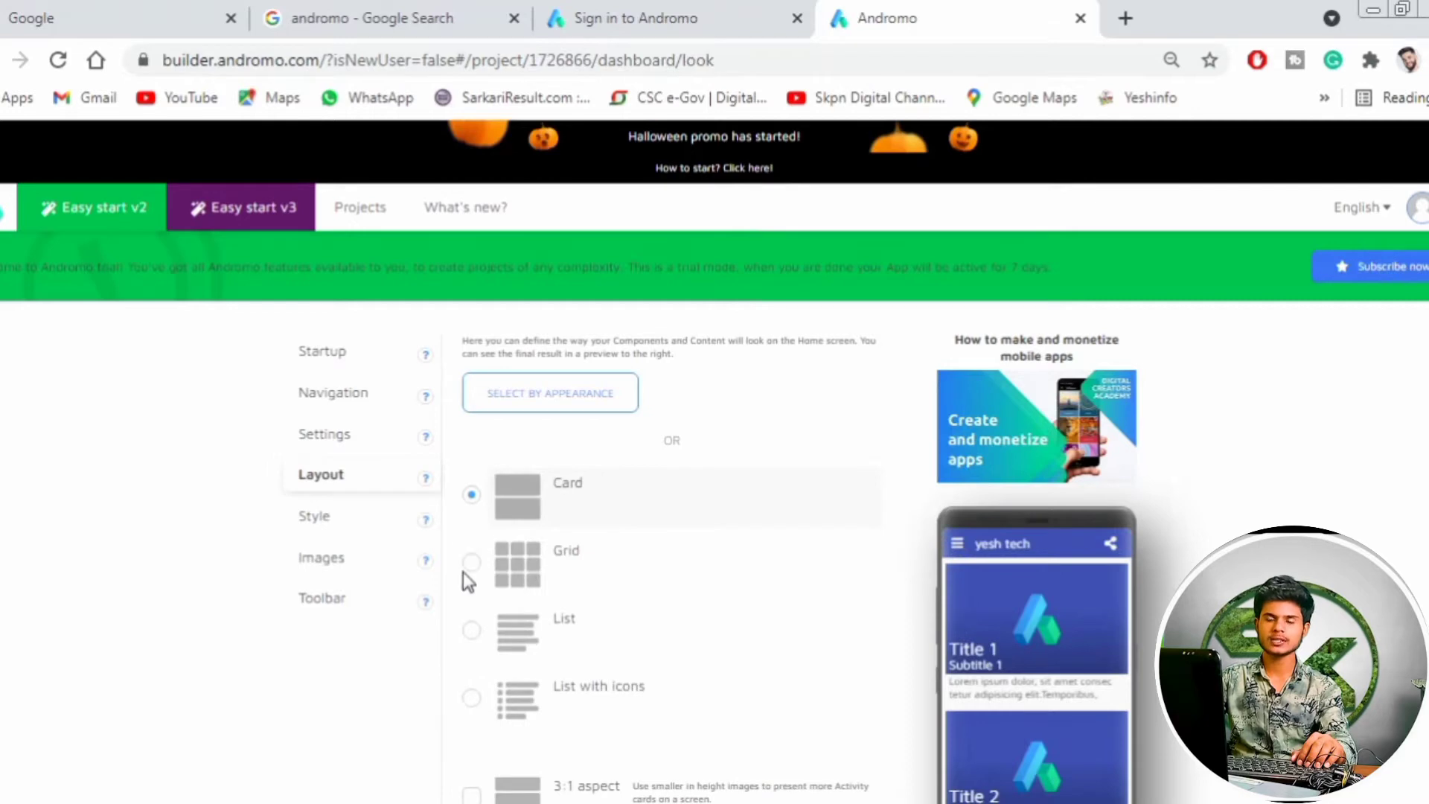
scroll(538, 608, down, 2)
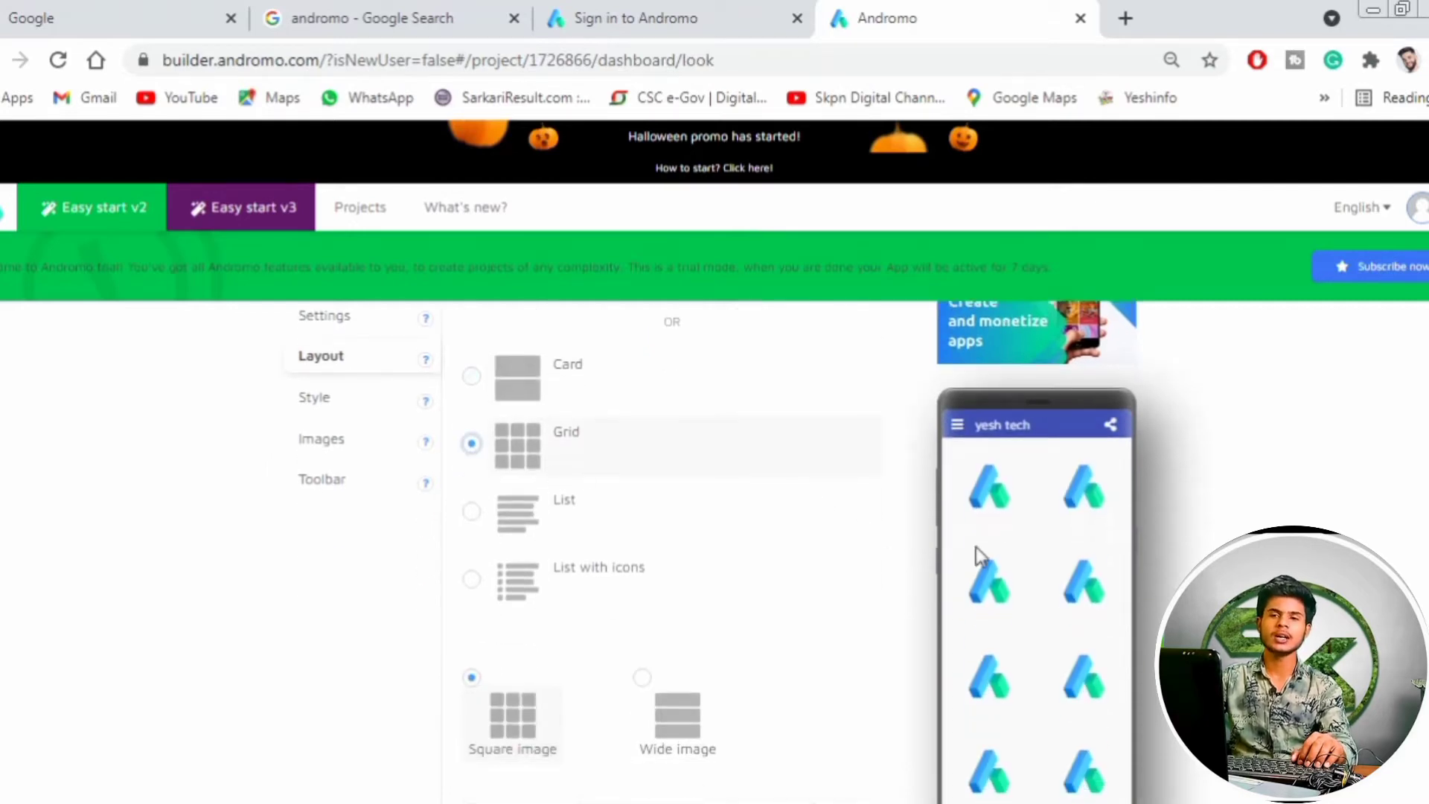
click(471, 511)
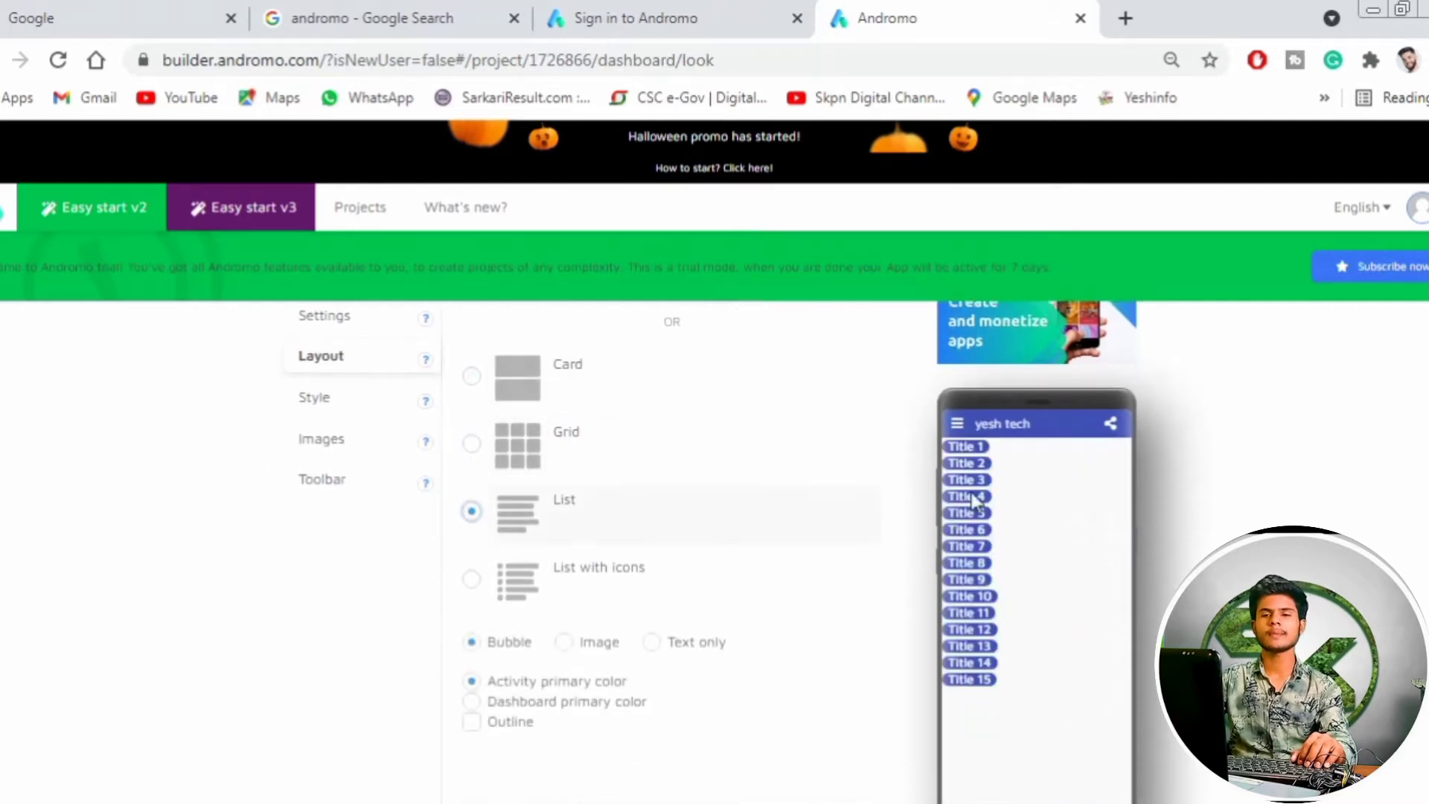
Try the List with icons layout for the app's home screen and look over its icon, title and color options
scroll(627, 553, down, 1)
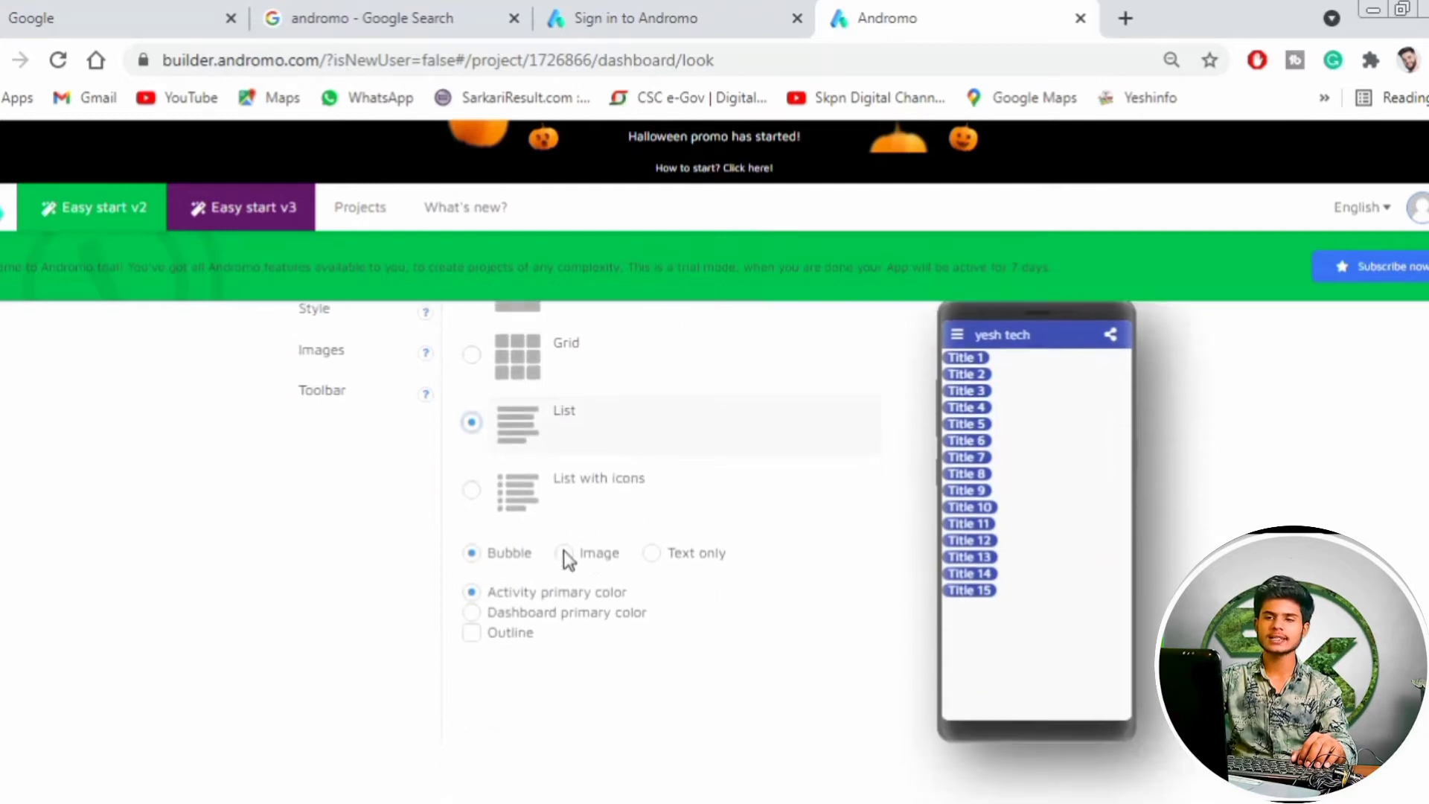
click(469, 492)
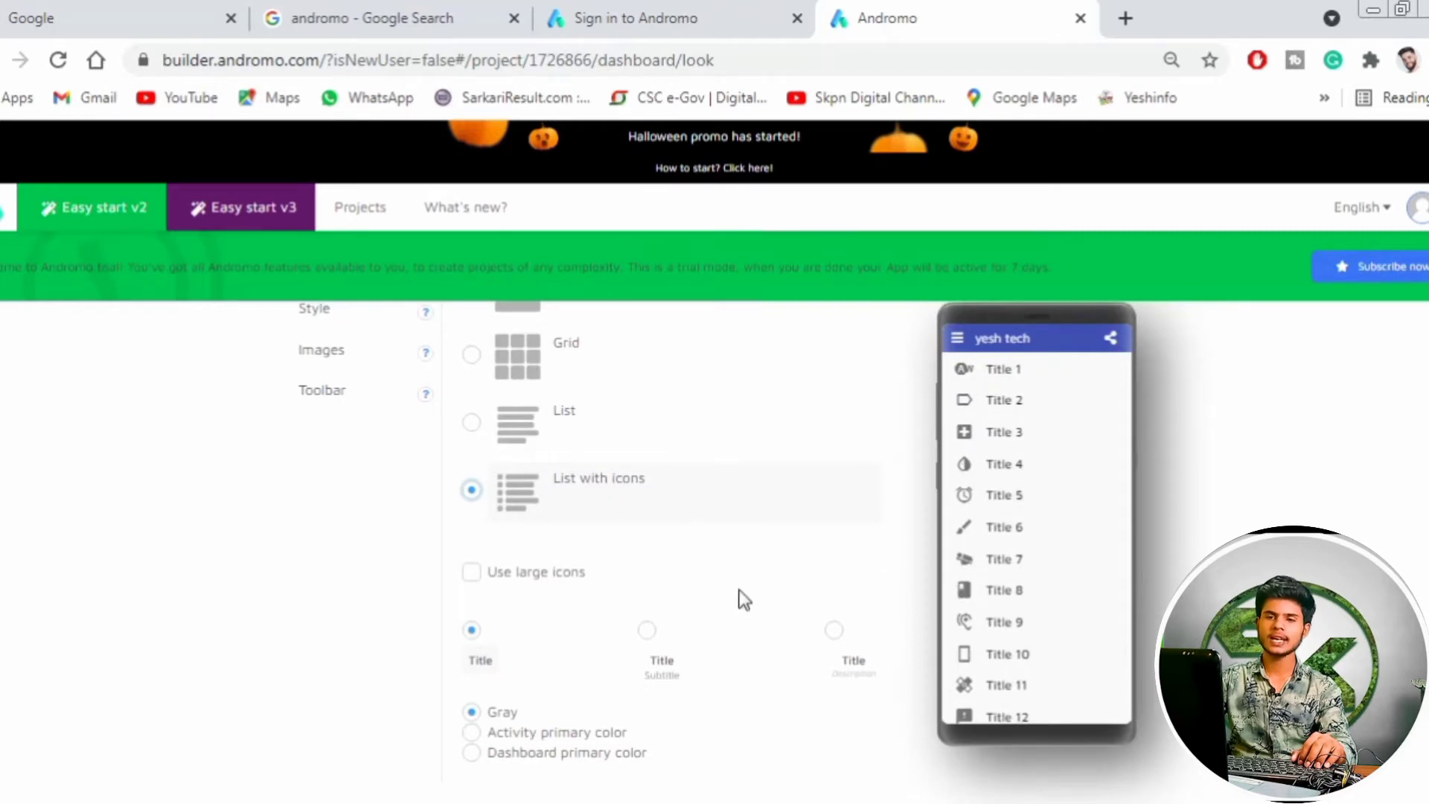
scroll(692, 599, down, 1)
scroll(525, 611, down, 2)
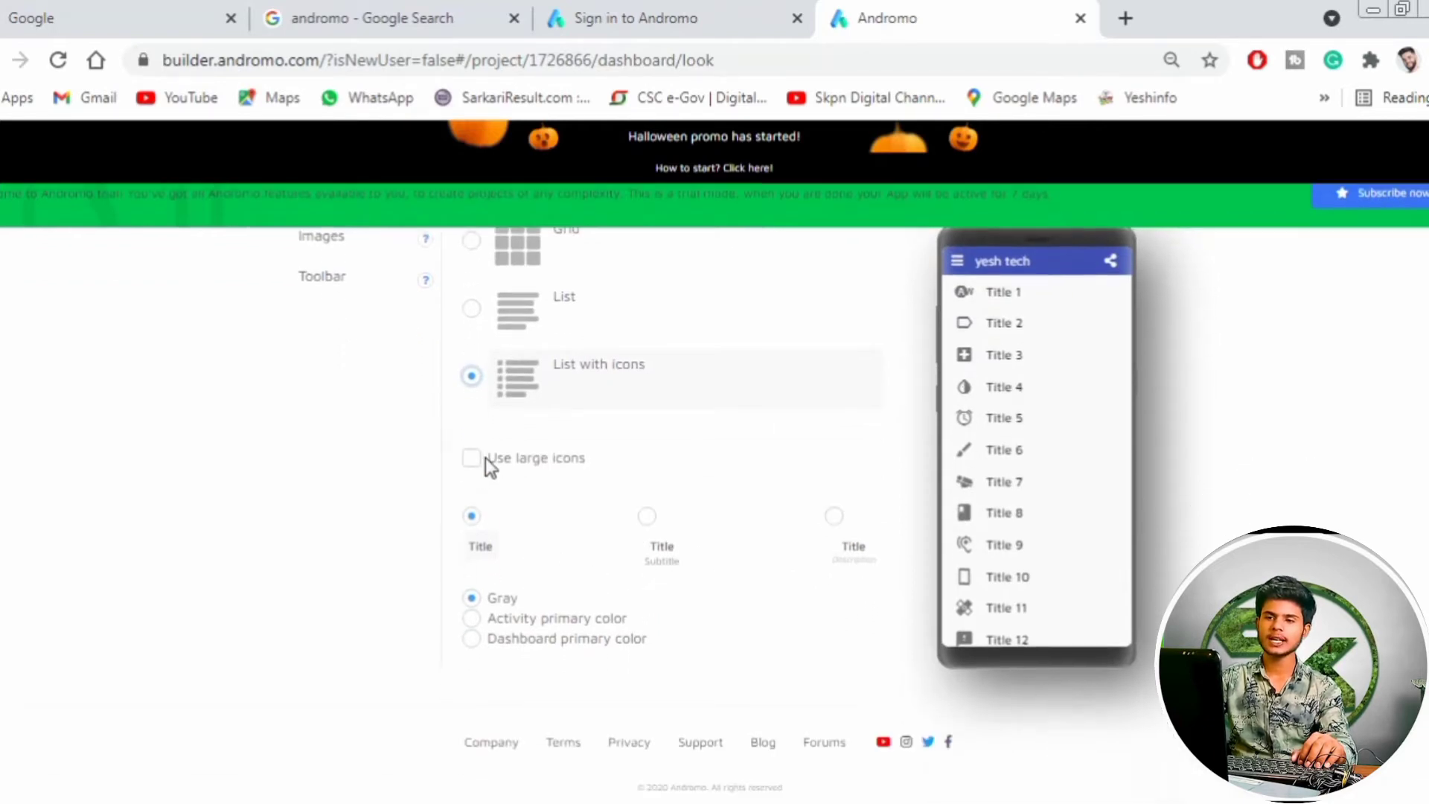
scroll(529, 426, up, 6)
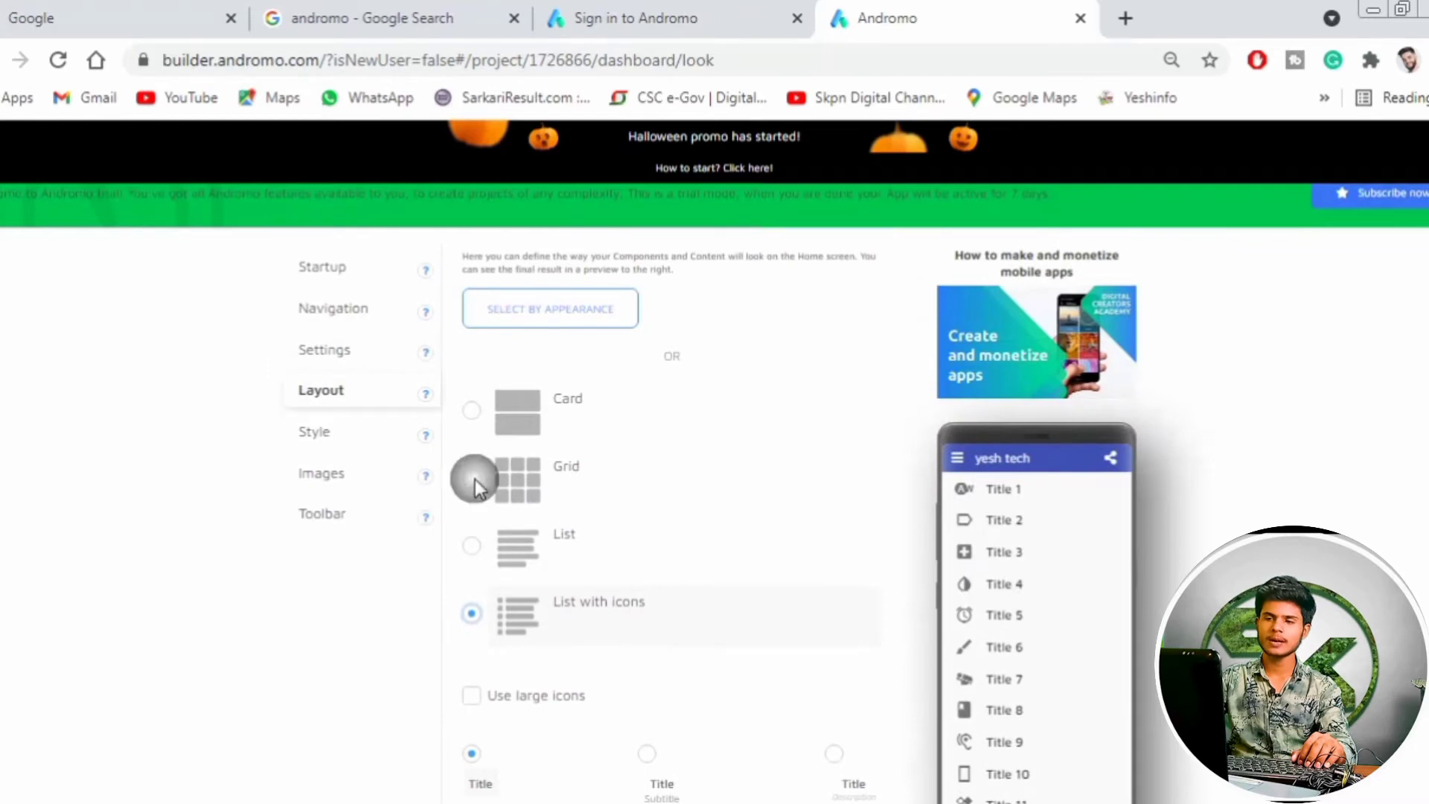
Try the Grid layout for the home screen with the Square image option
click(473, 479)
scroll(987, 565, down, 3)
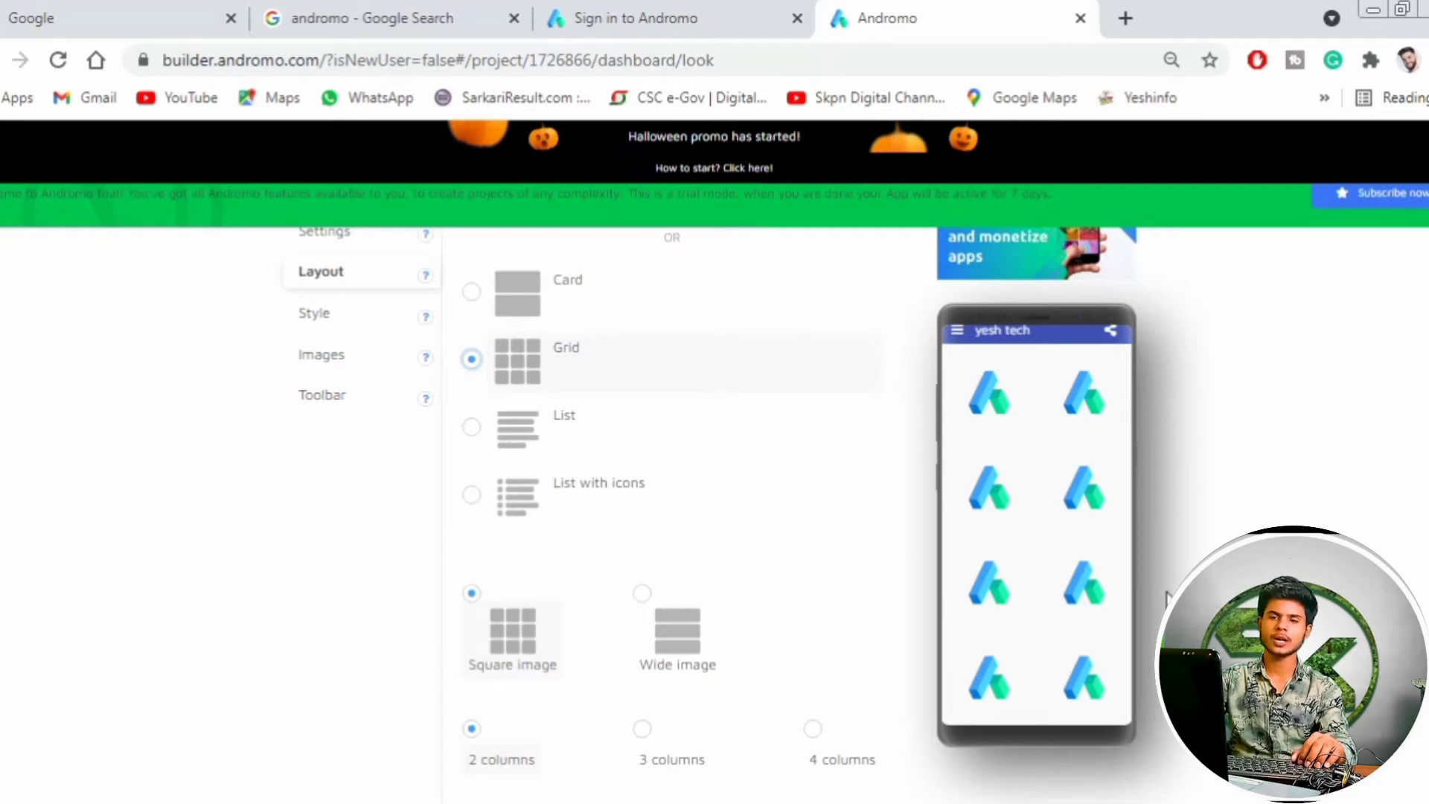
scroll(774, 530, down, 6)
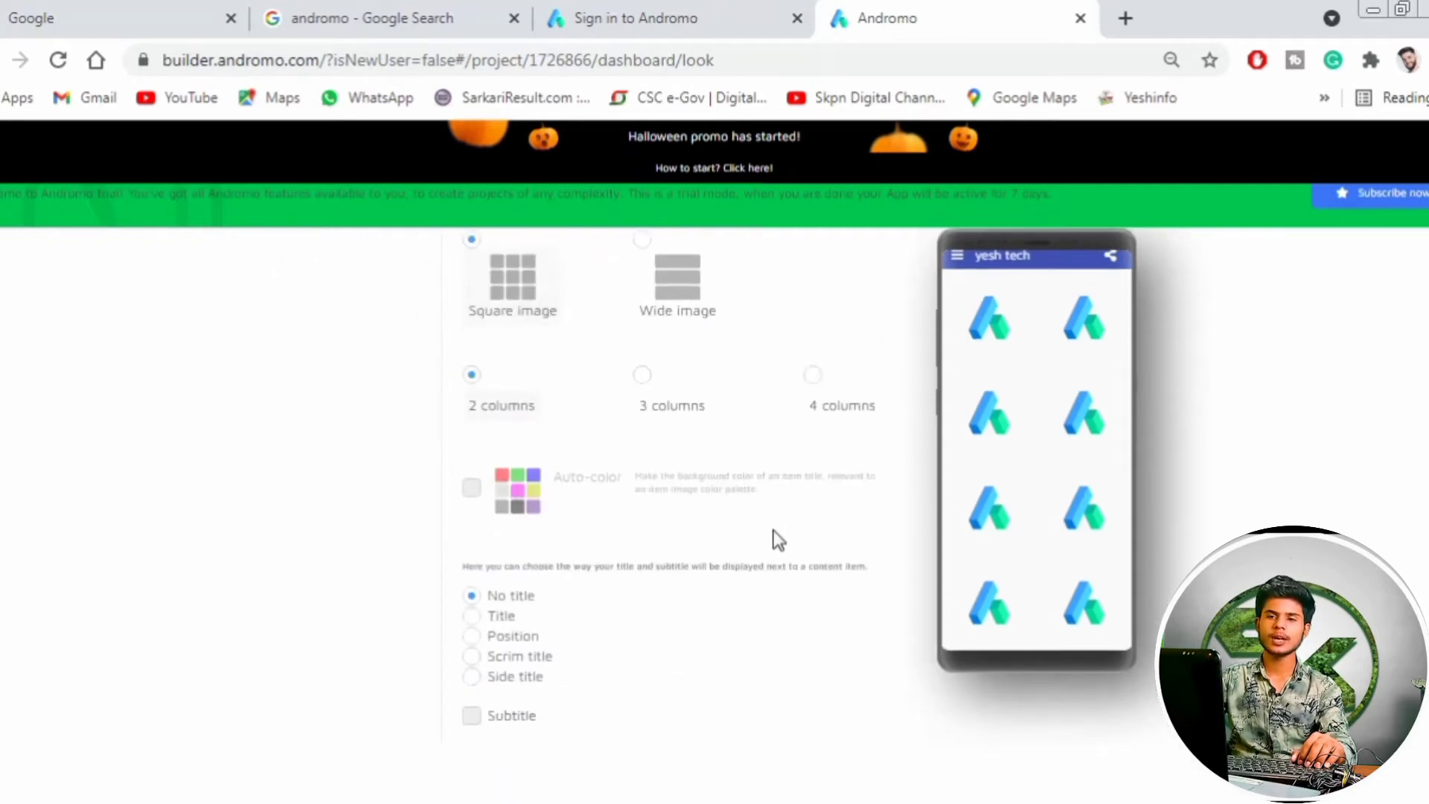
scroll(668, 505, up, 2)
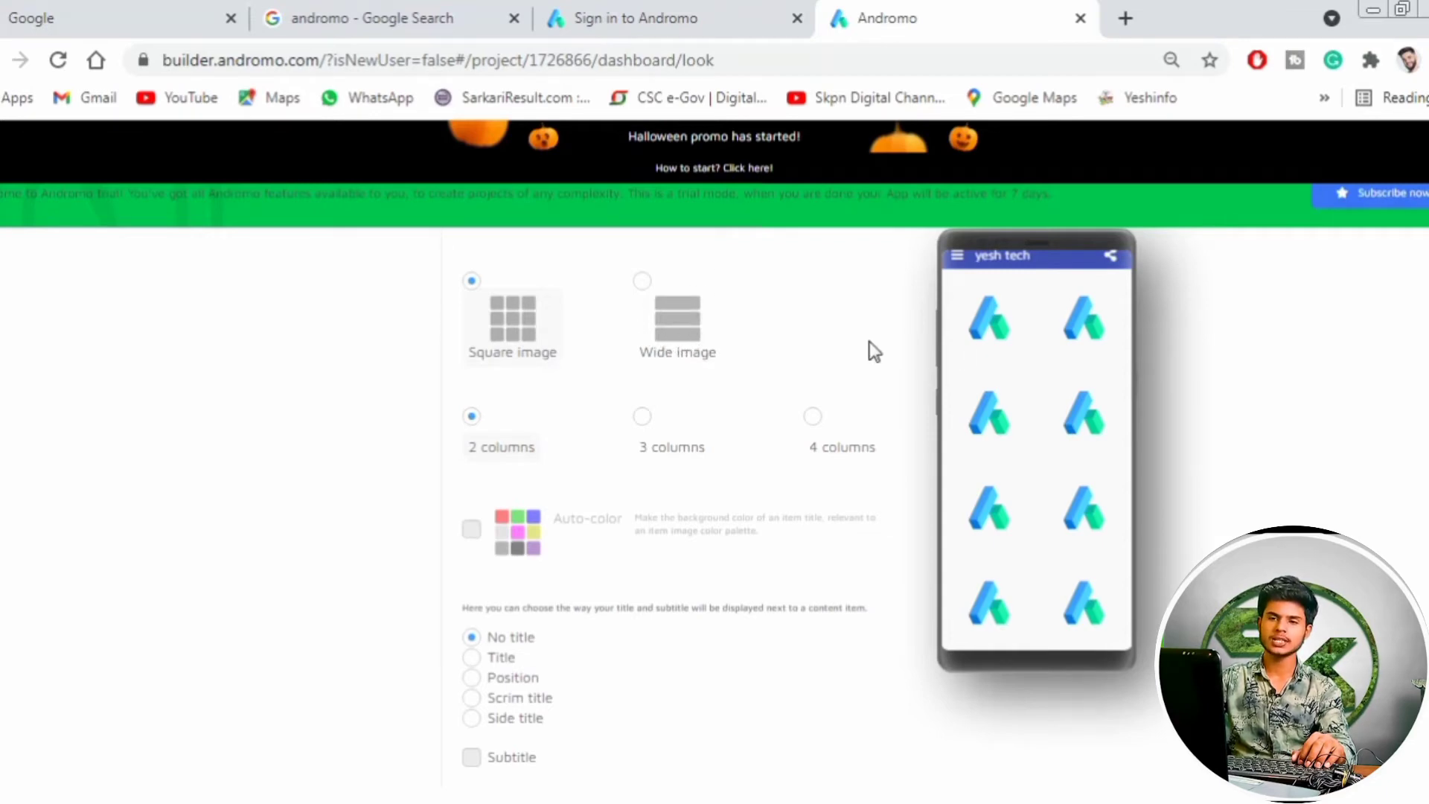
click(469, 281)
scroll(591, 325, up, 6)
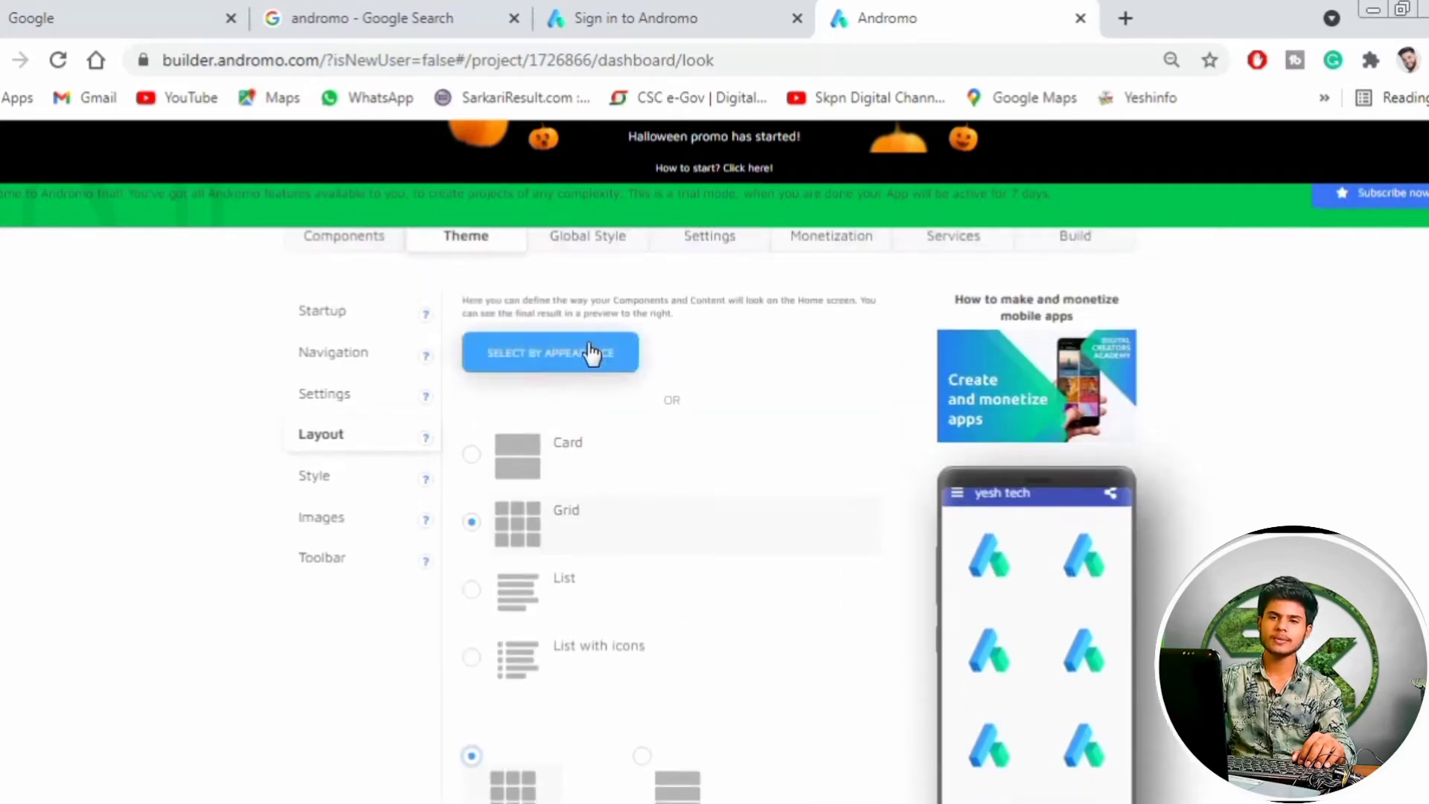
Set the home screen layout to Card
click(472, 453)
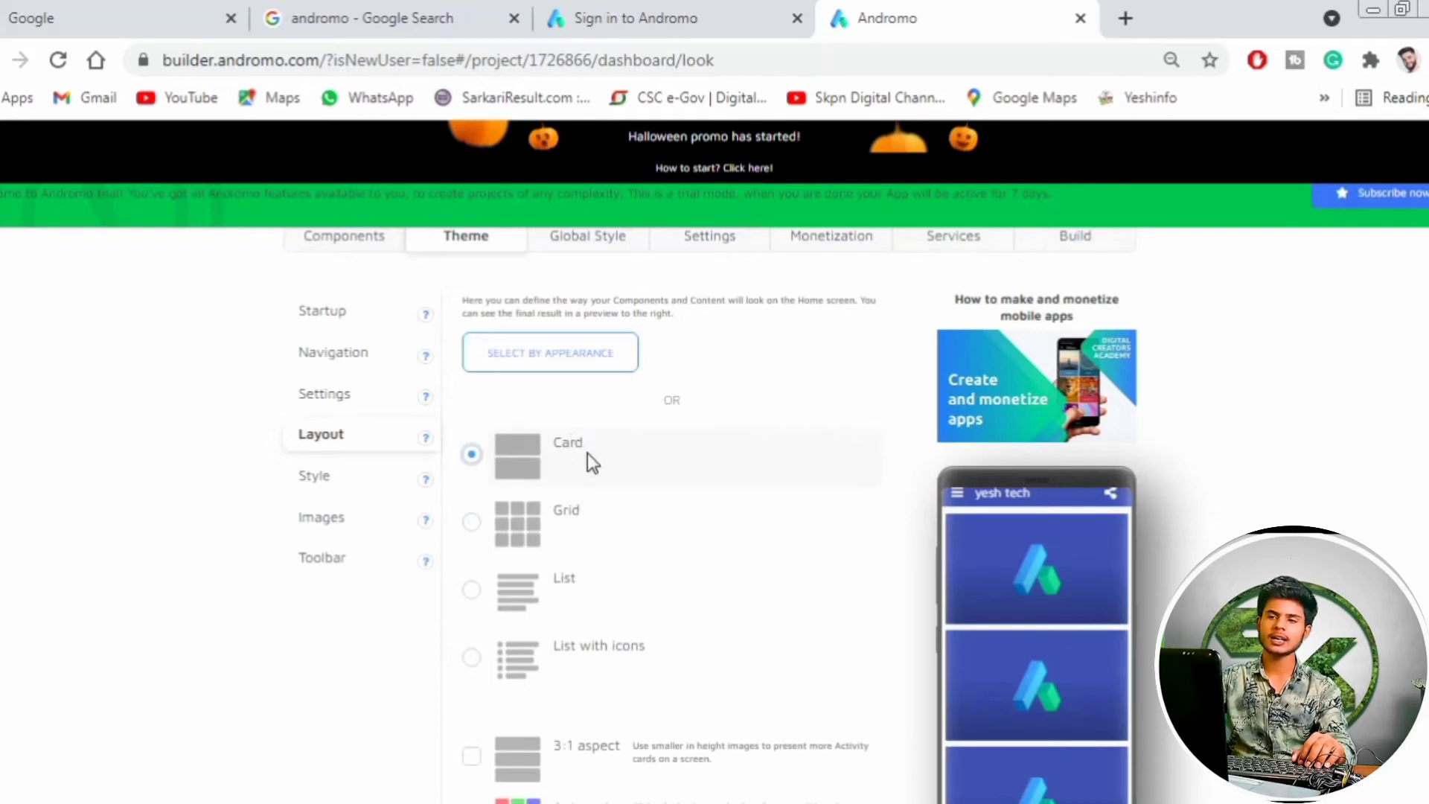
scroll(587, 452, down, 2)
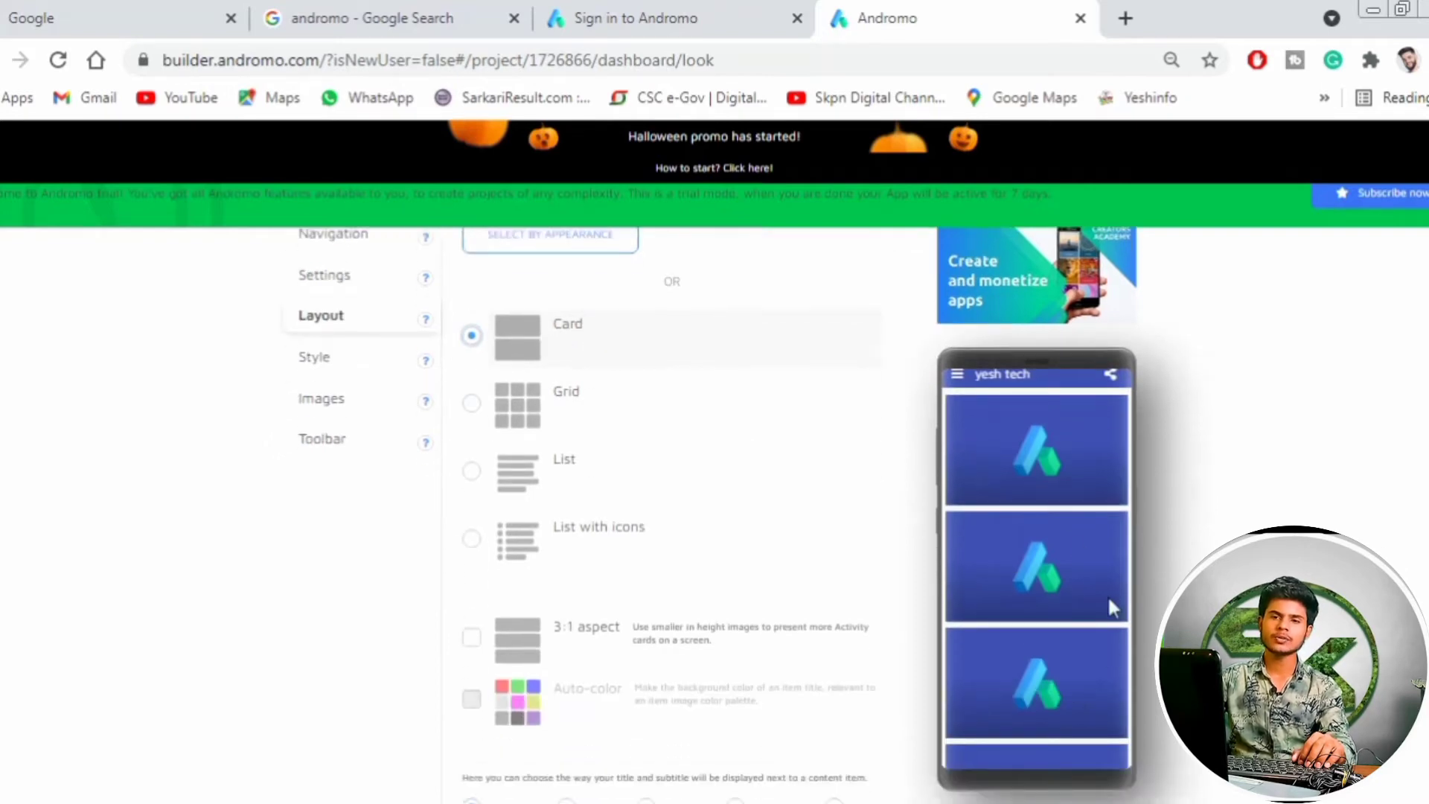
scroll(823, 476, up, 2)
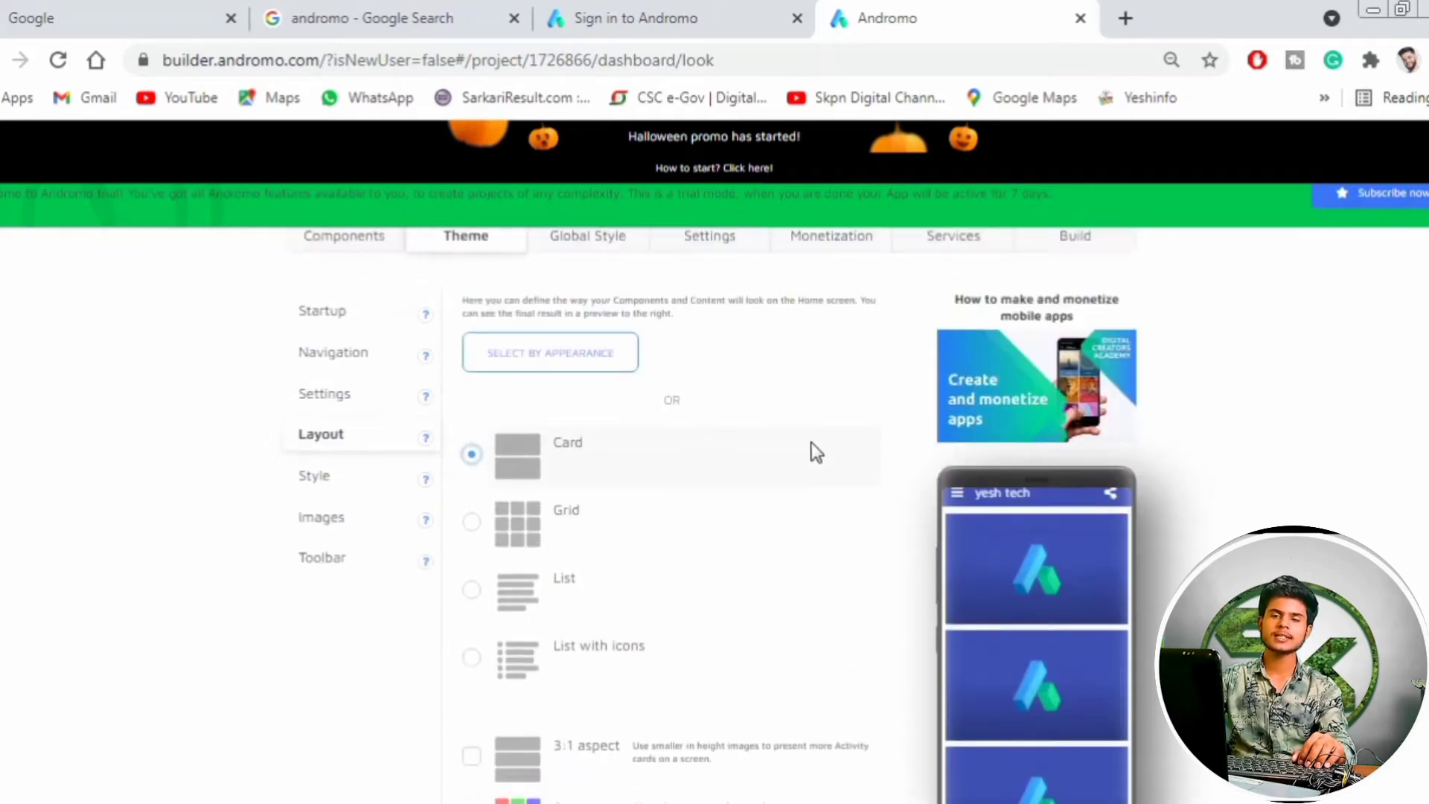
Examine the theme's Style settings, including the style mode choices, primary and accent colors, and body style
click(325, 476)
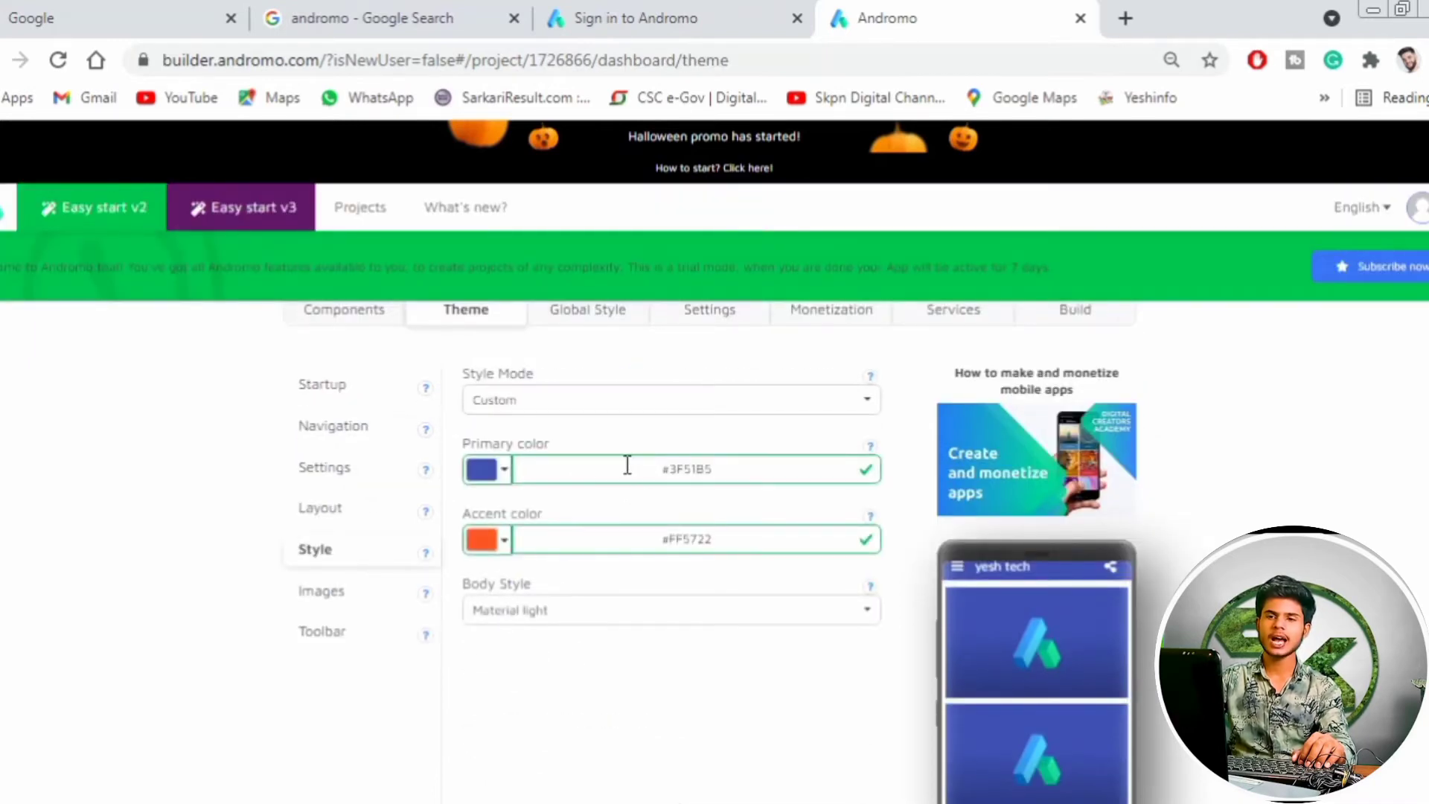
click(547, 408)
click(423, 398)
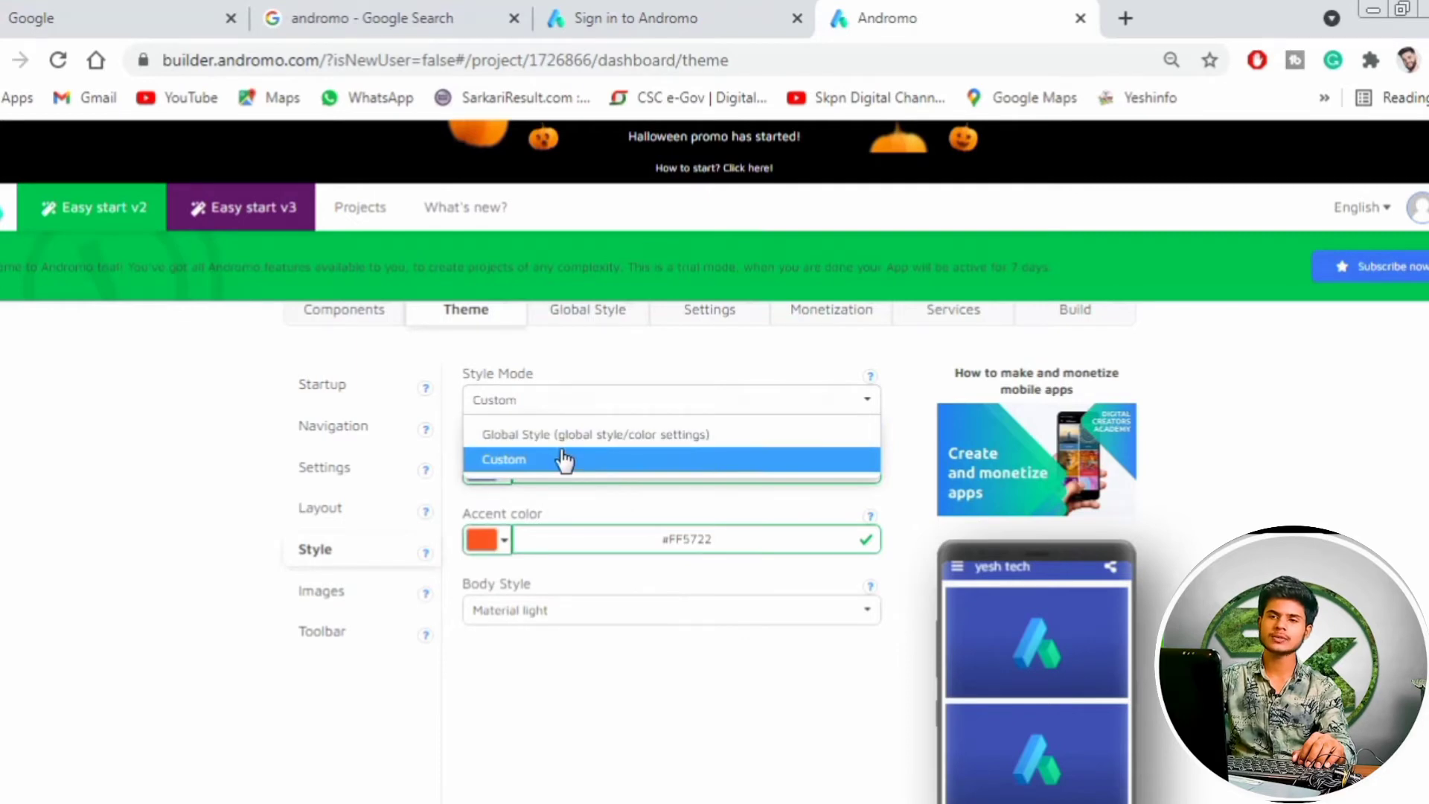
click(463, 499)
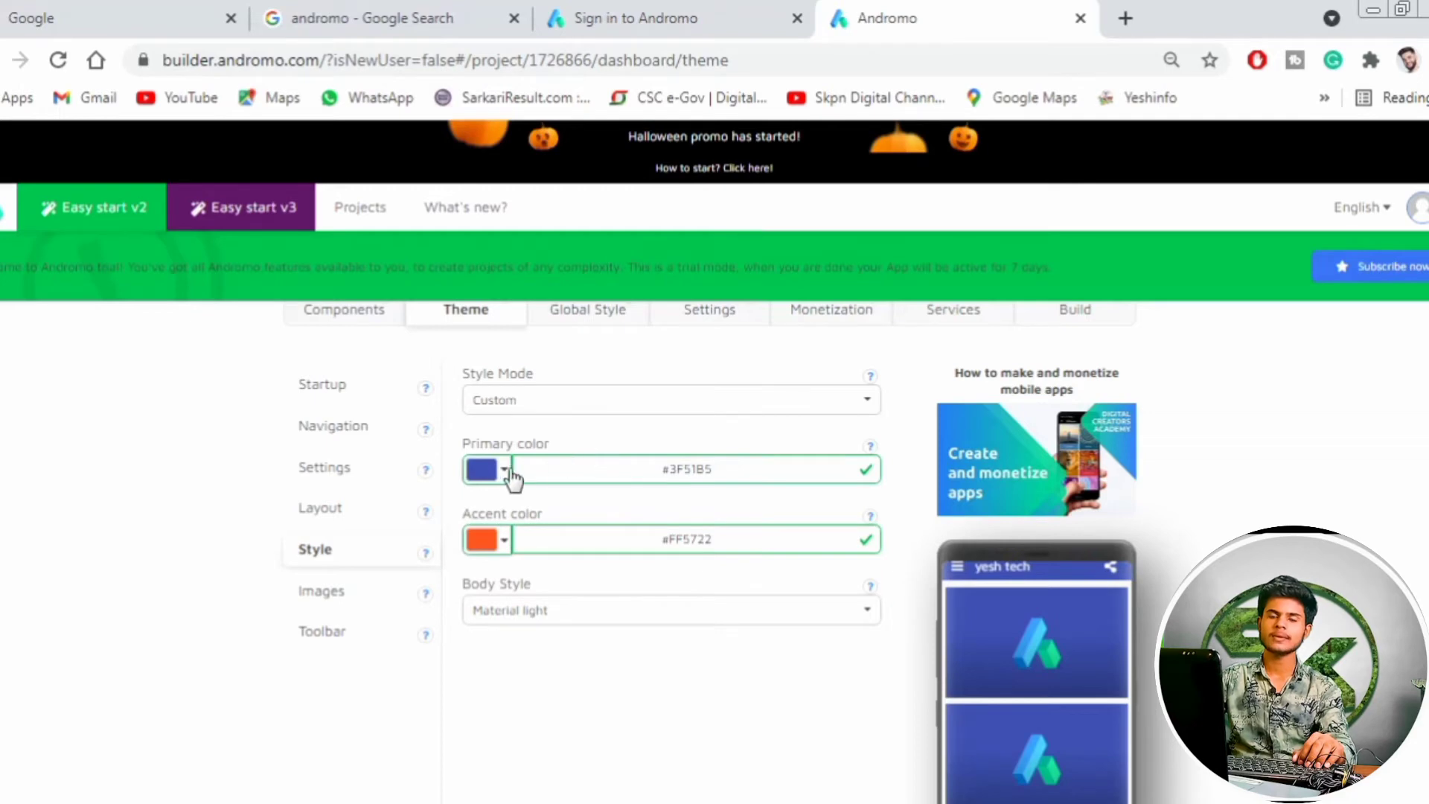
click(504, 469)
click(582, 424)
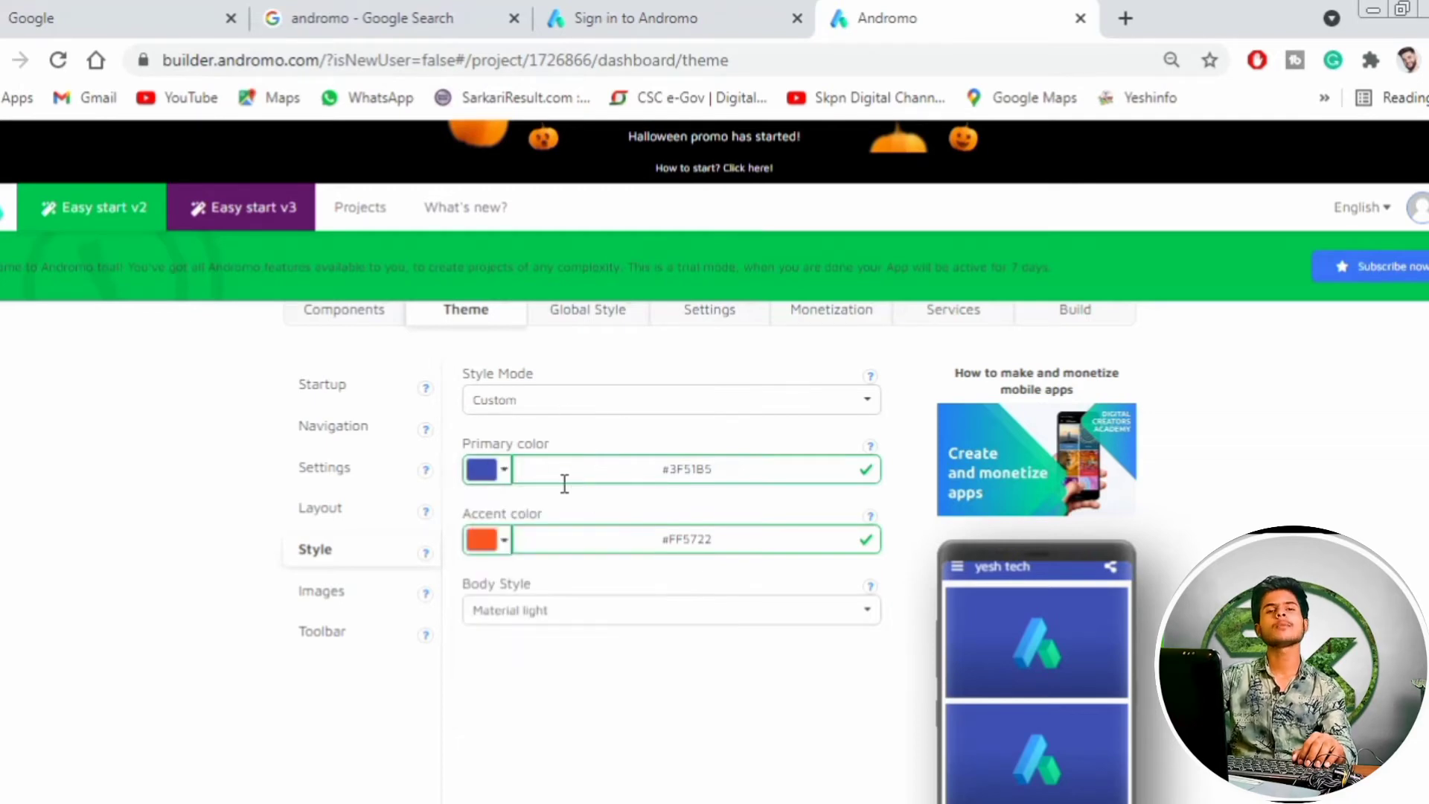
scroll(1015, 608, down, 2)
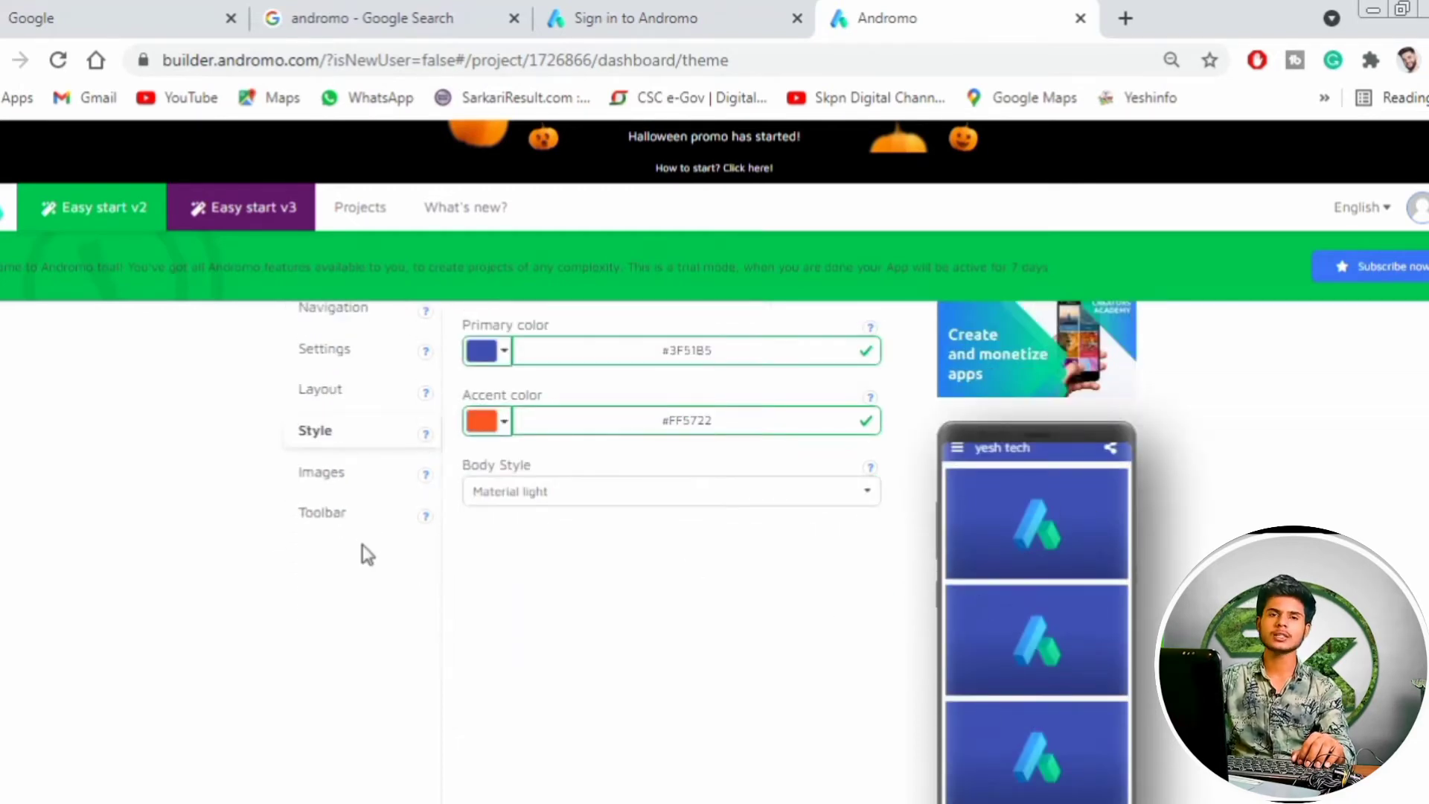
scroll(394, 528, up, 2)
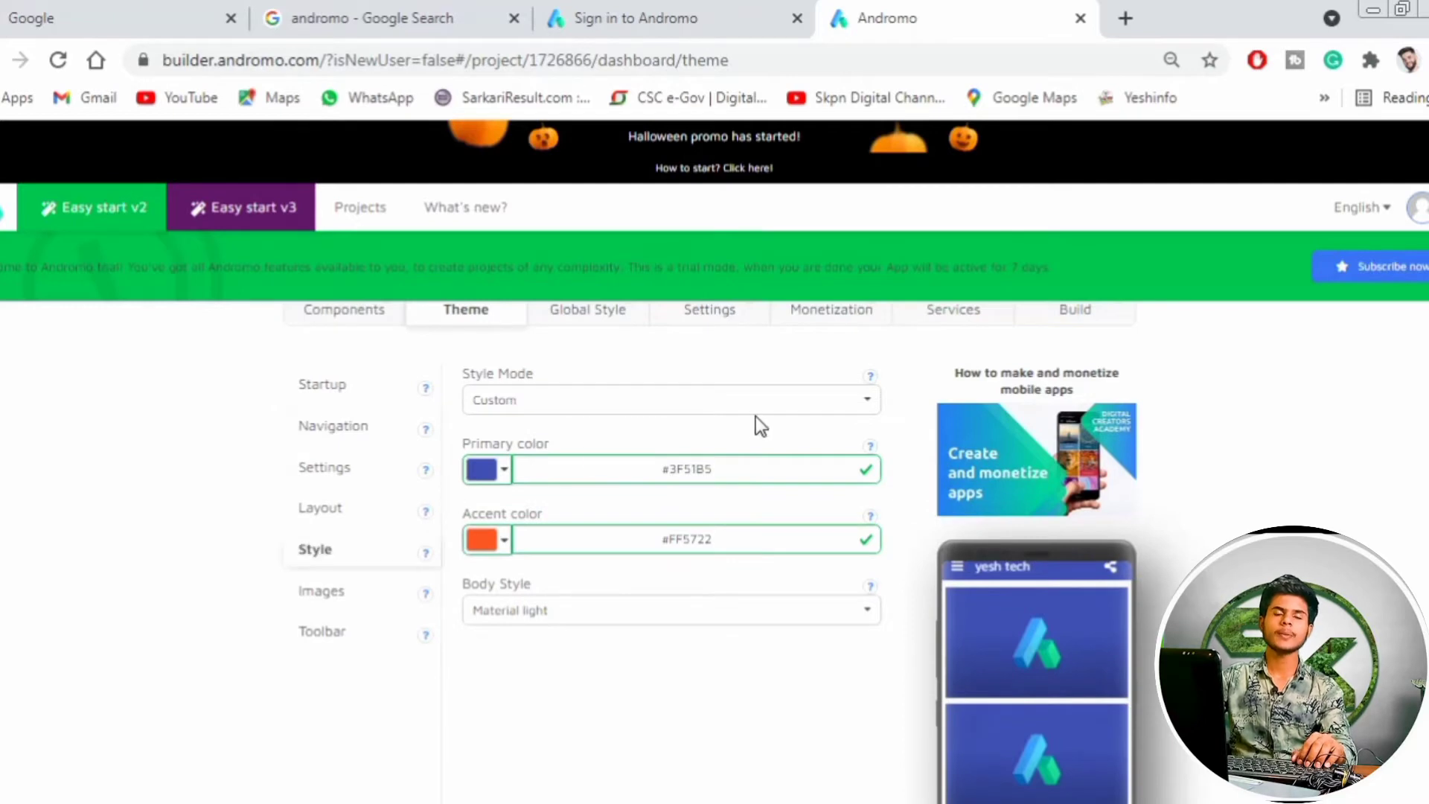
scroll(756, 416, up, 1)
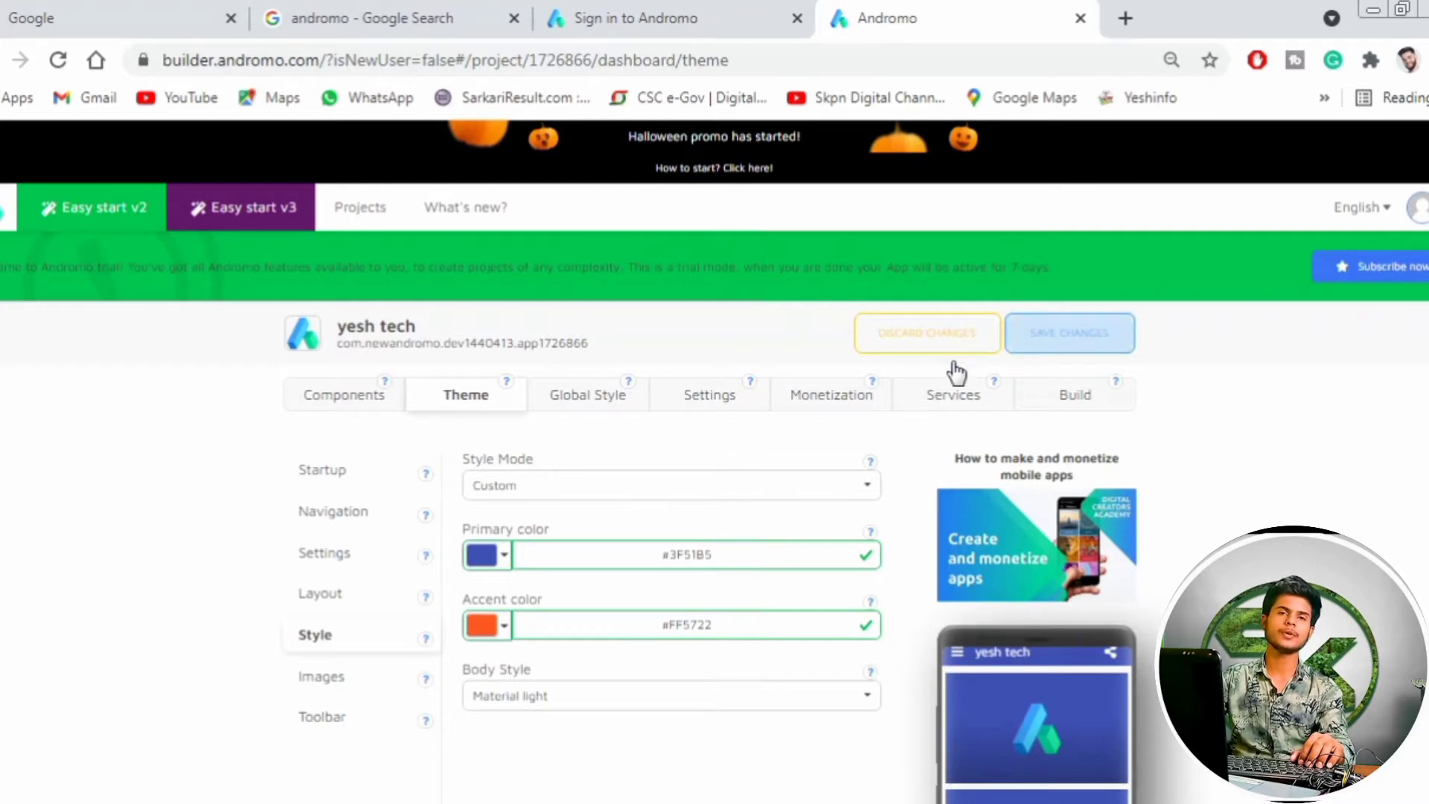
Go to the theme's Images settings and view the available background image options
click(424, 473)
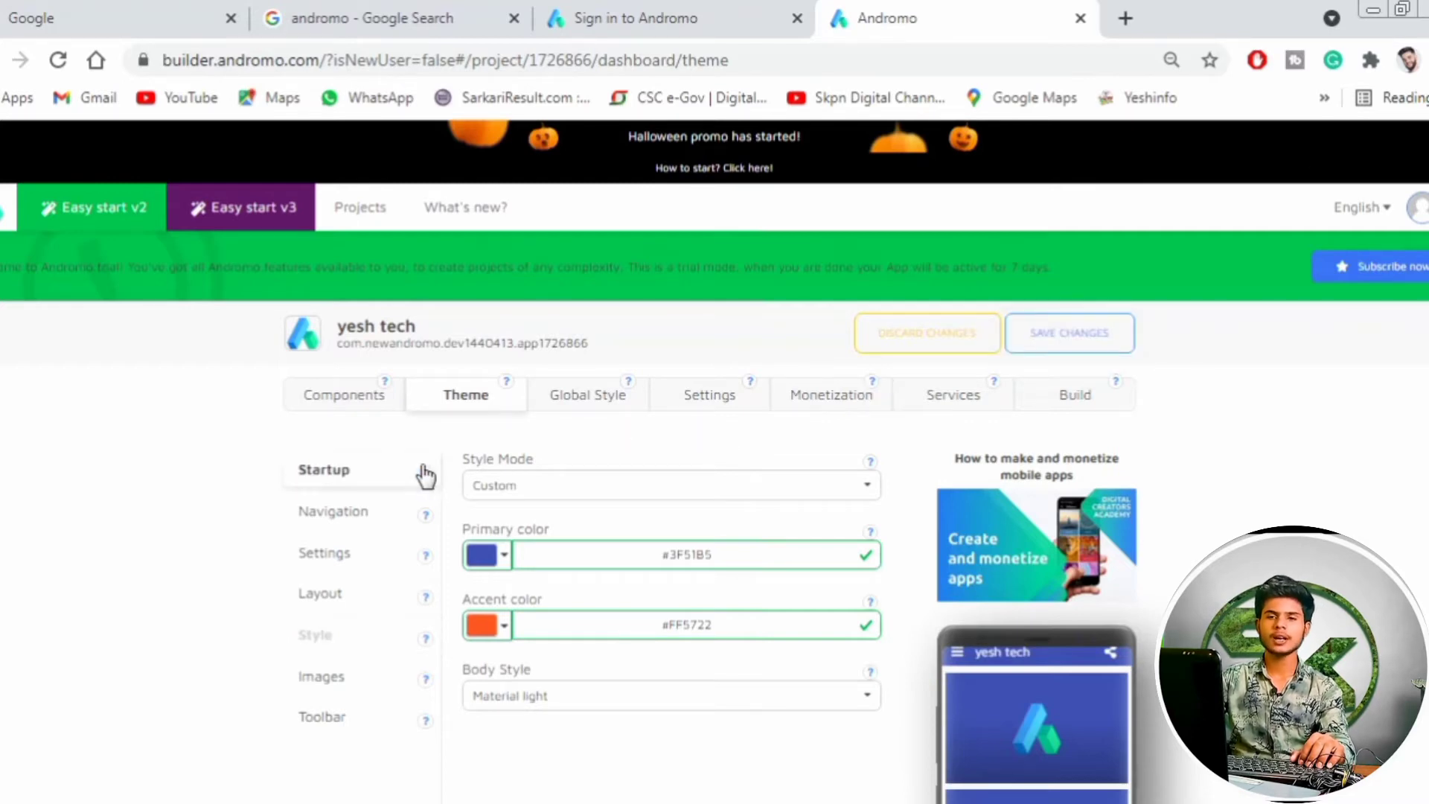
click(316, 678)
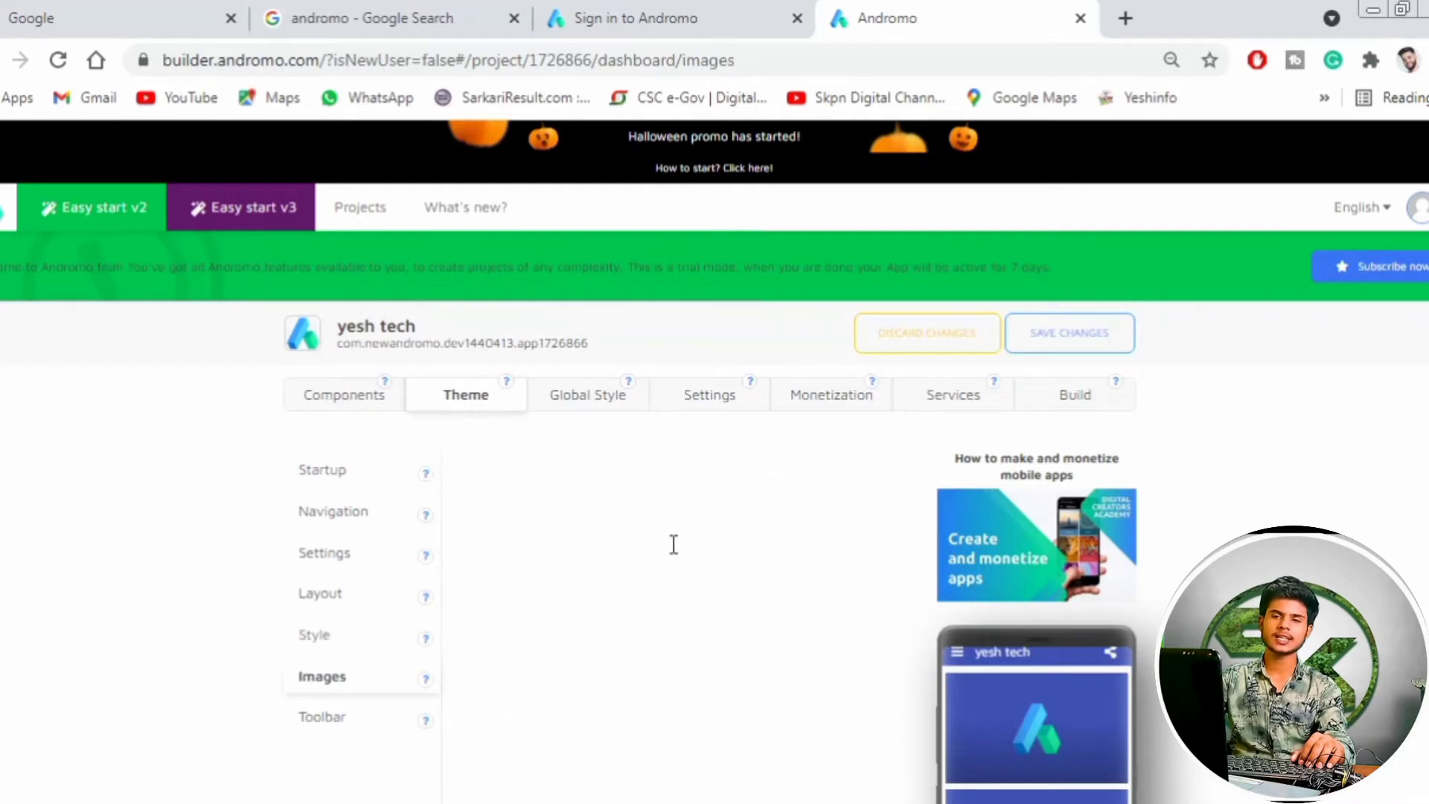
scroll(660, 571, down, 2)
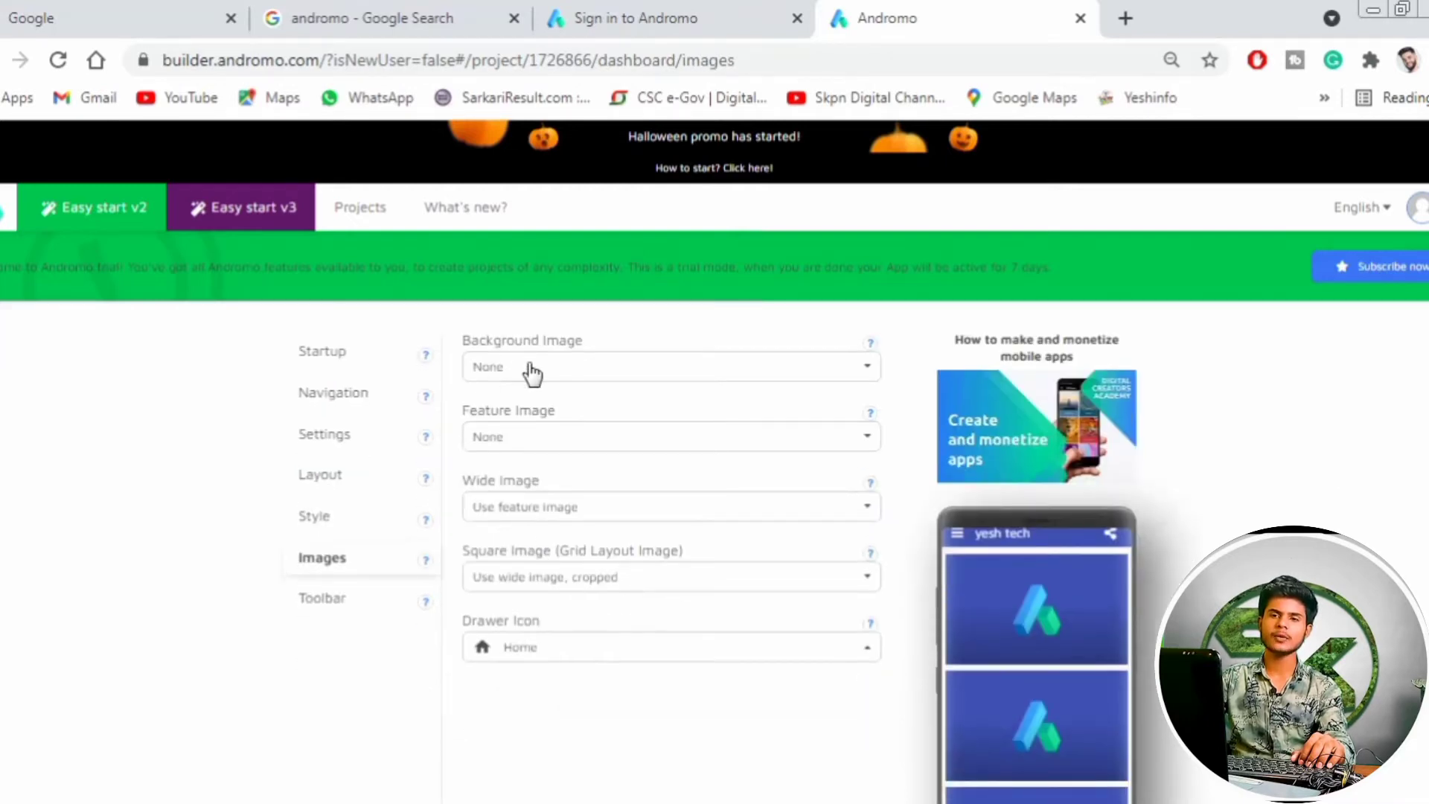
click(602, 369)
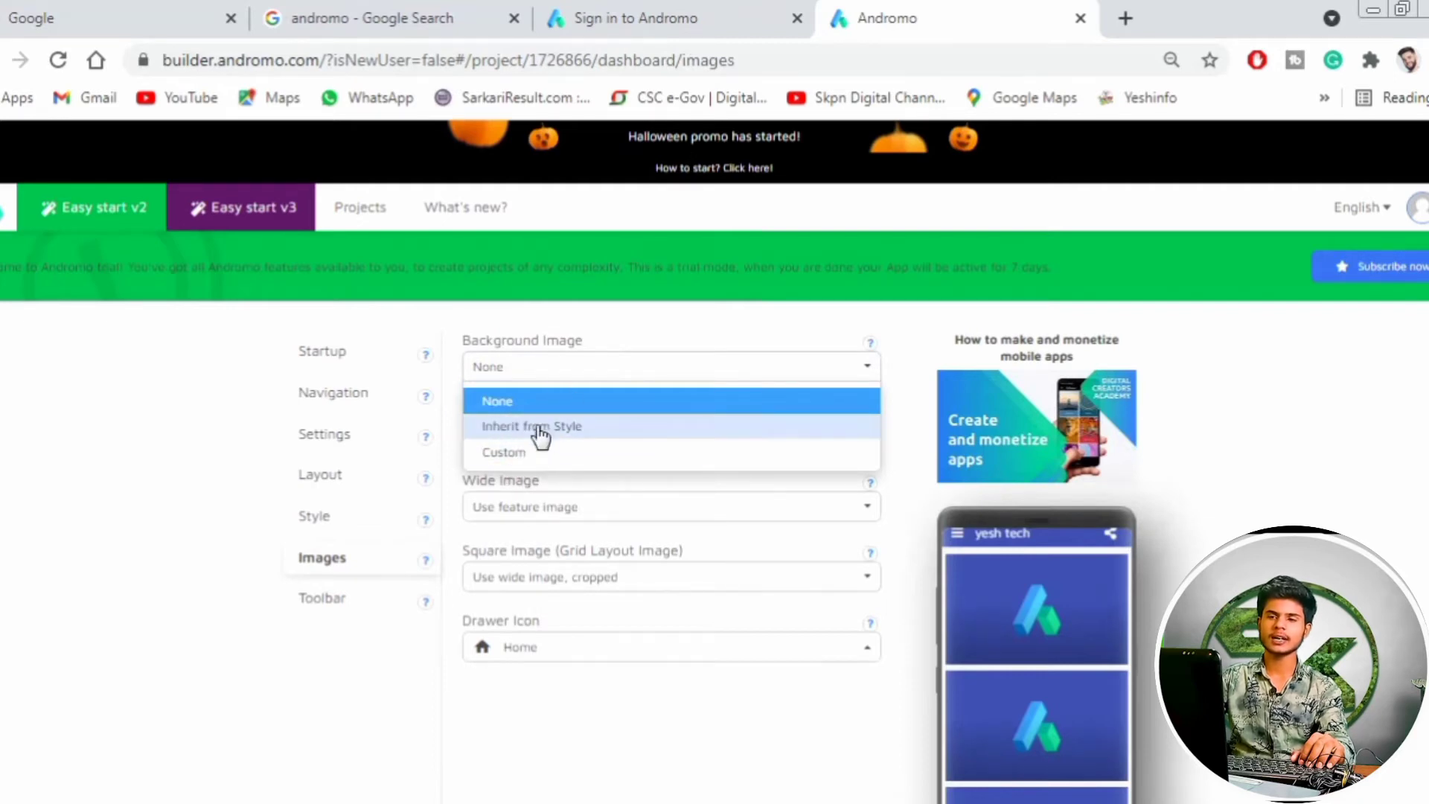
click(613, 344)
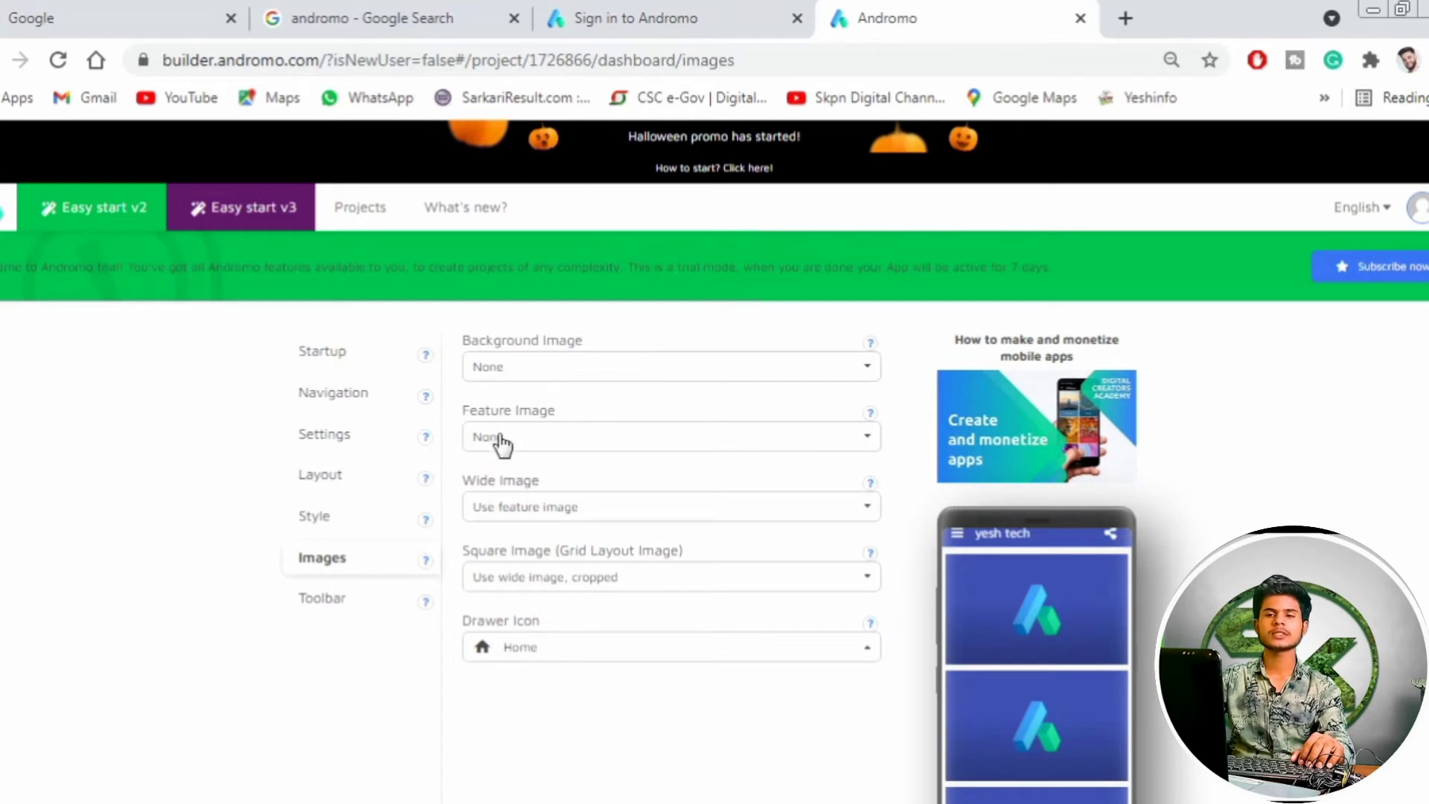
Try the Custom background image option with its file and effect settings, and return the background image to None
click(555, 369)
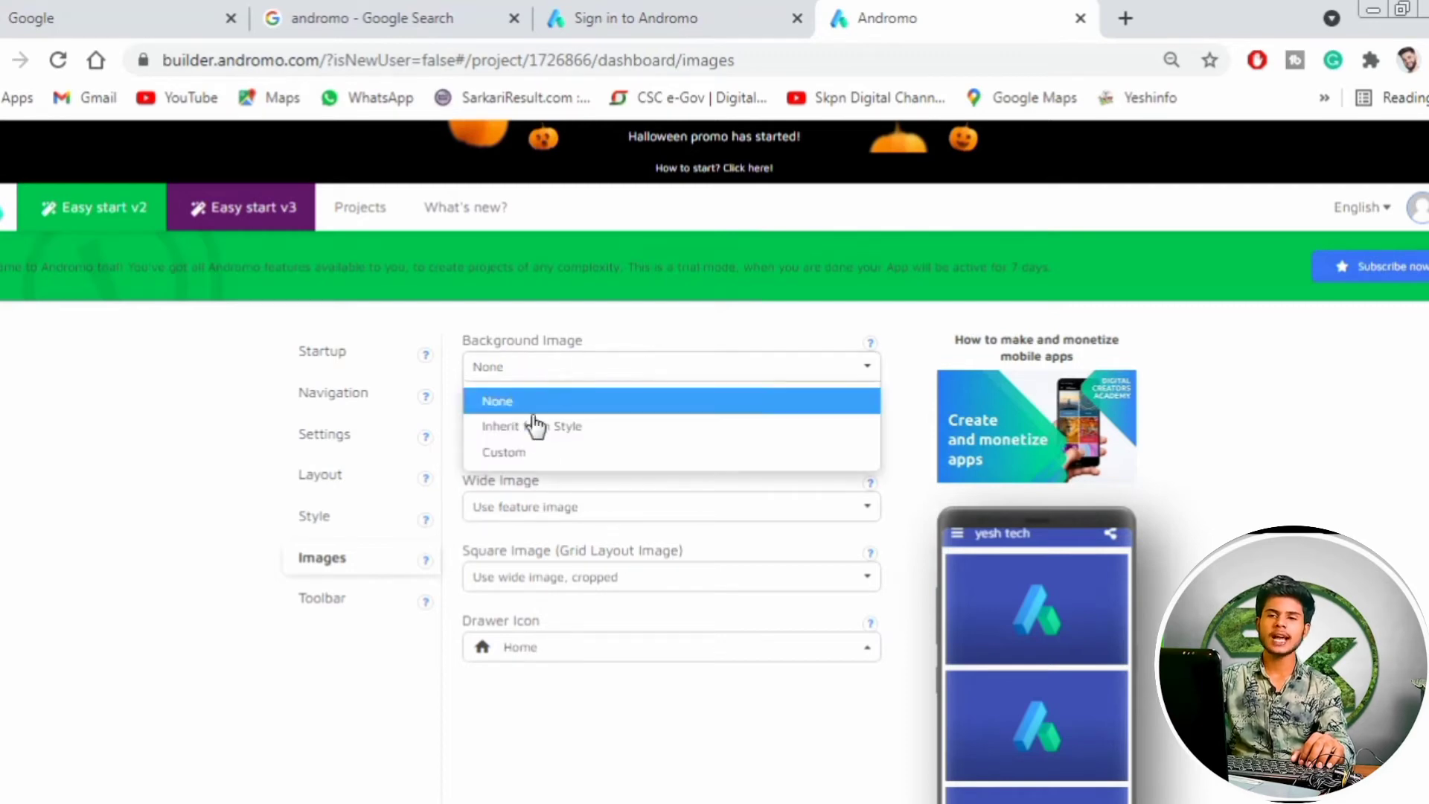
click(521, 452)
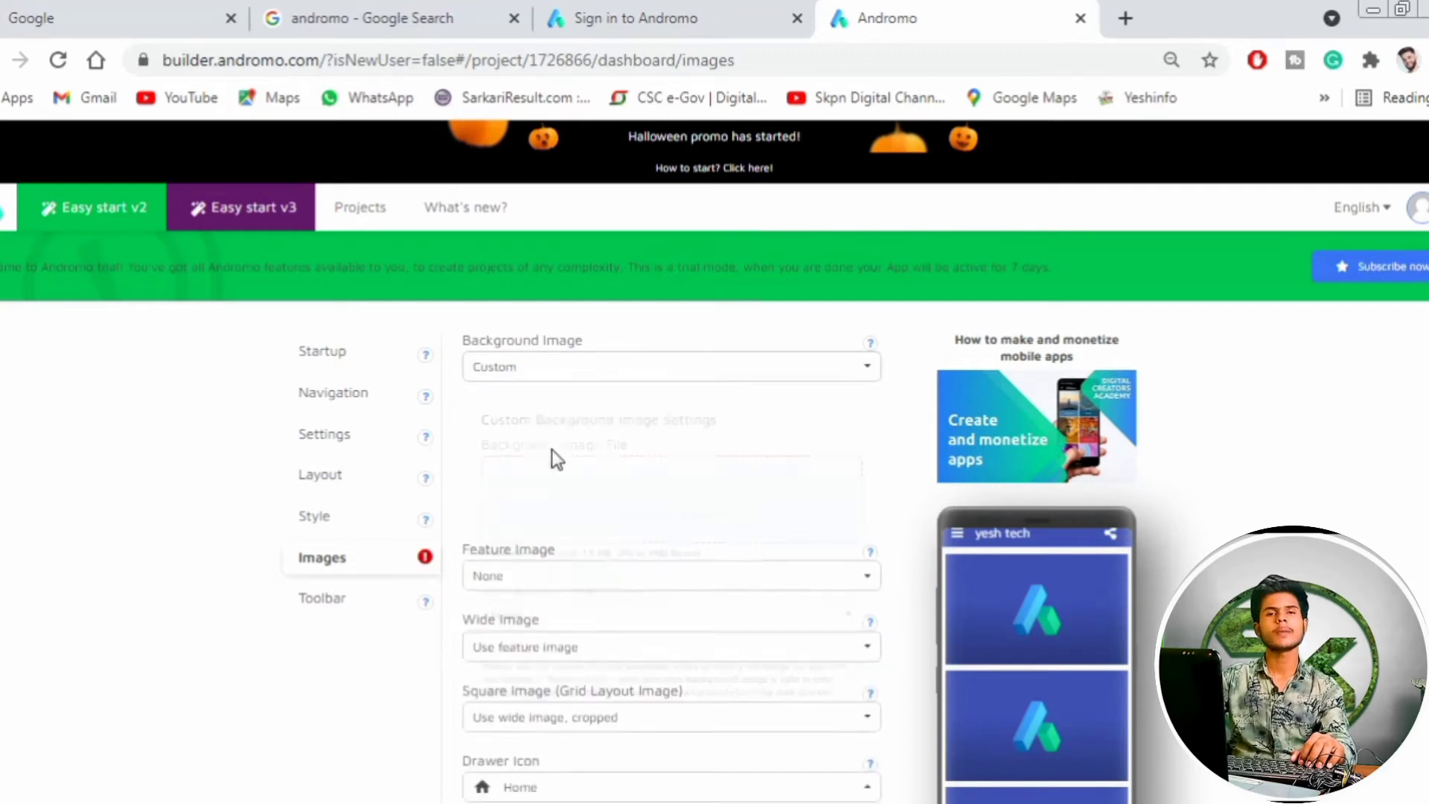
scroll(538, 467, down, 2)
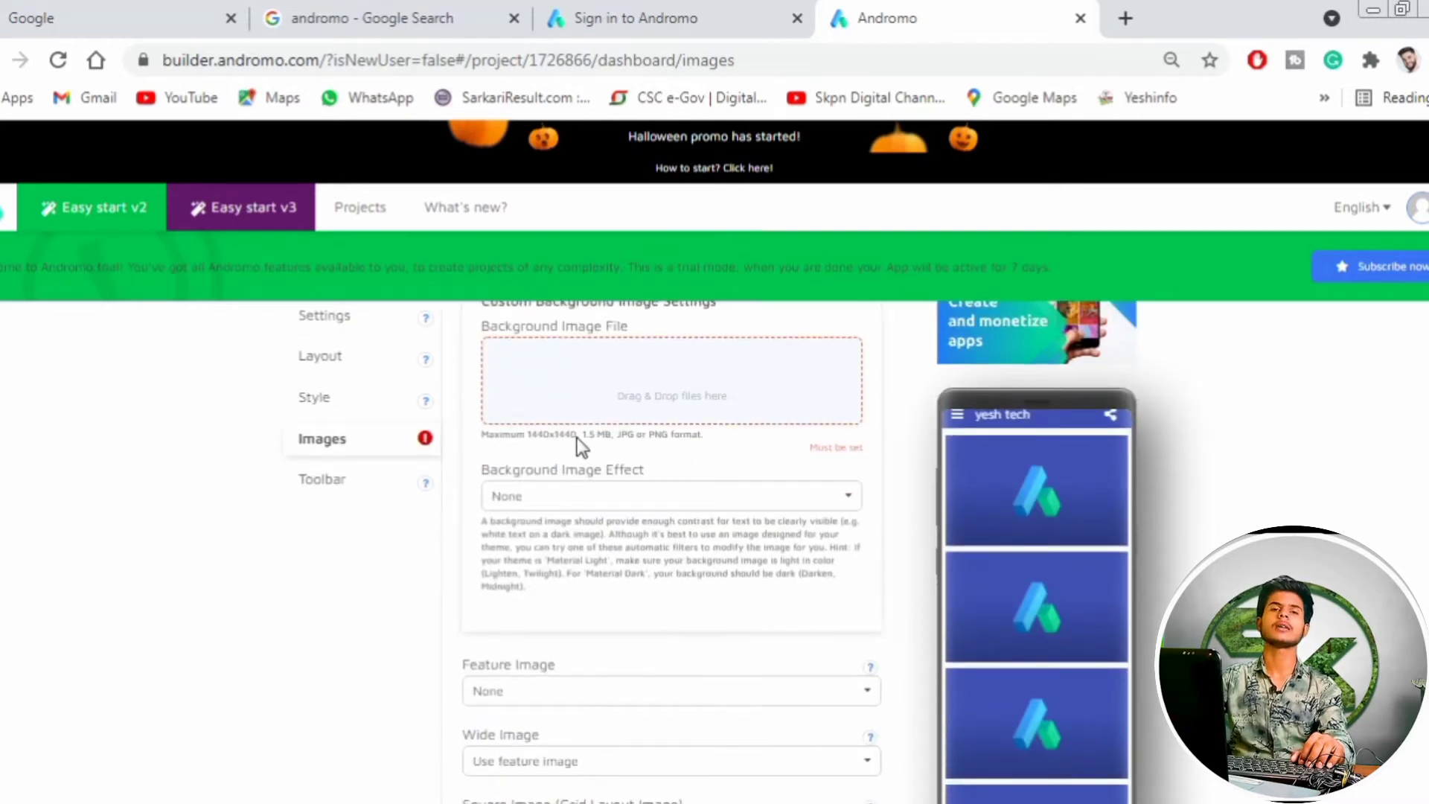
scroll(649, 439, up, 2)
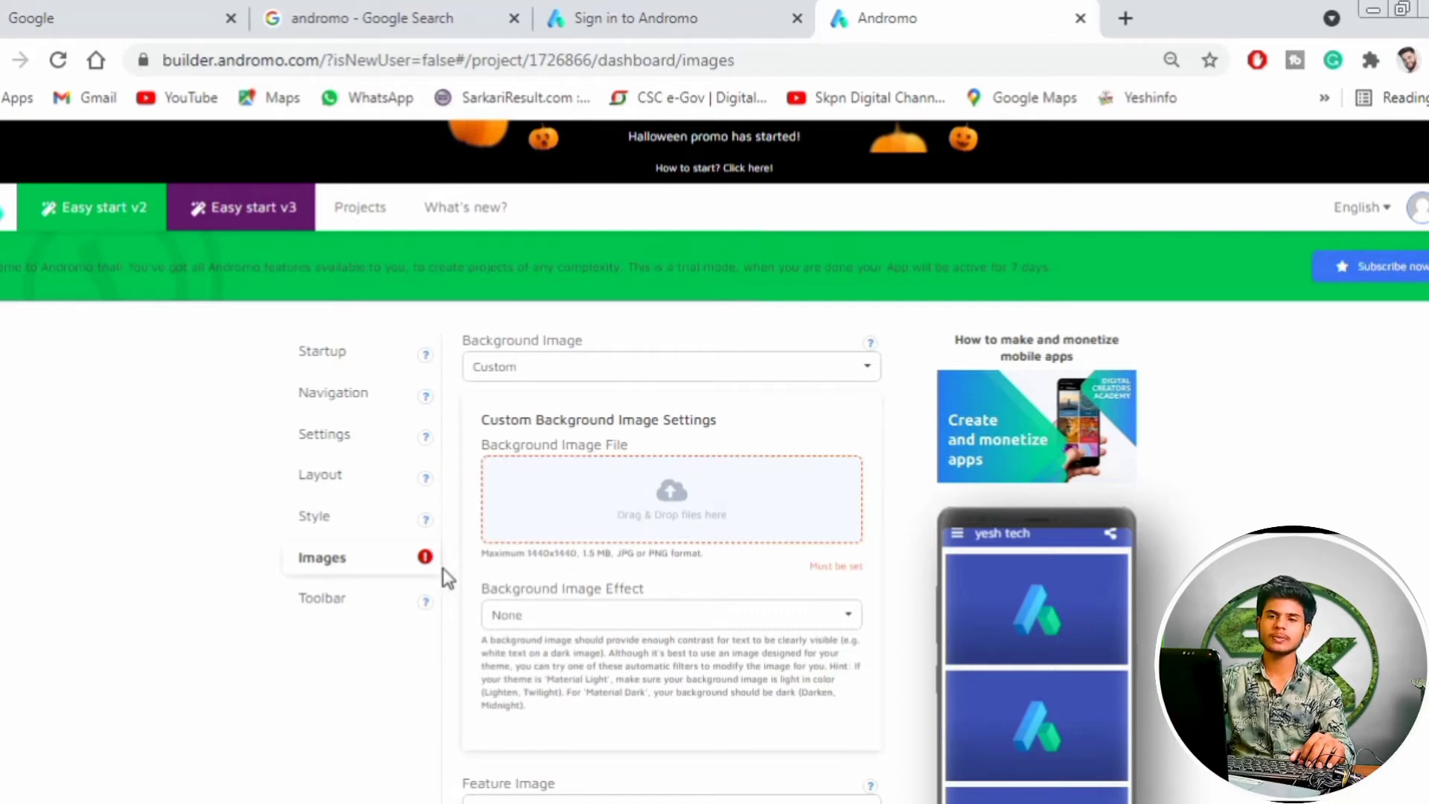
scroll(513, 577, down, 4)
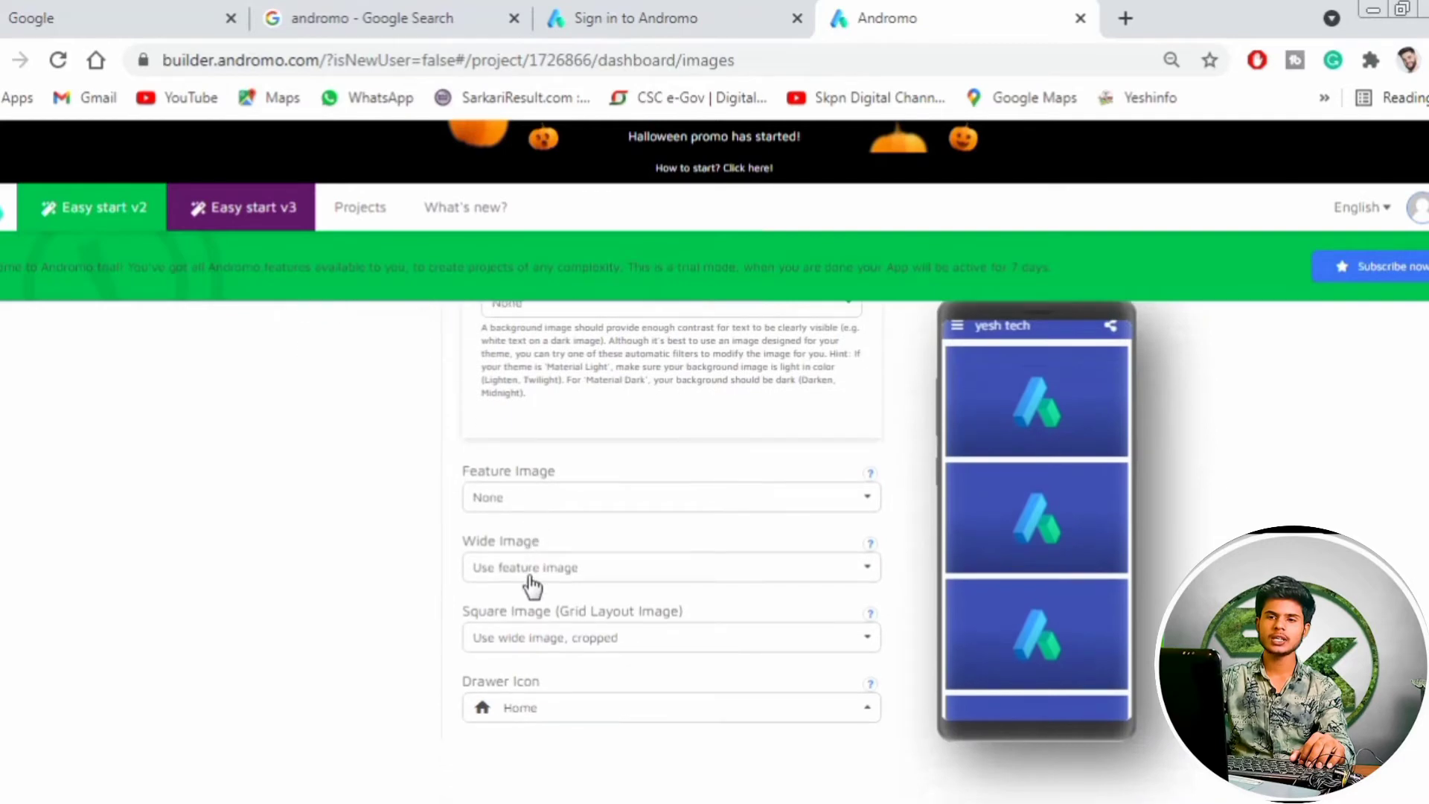
scroll(630, 562, up, 5)
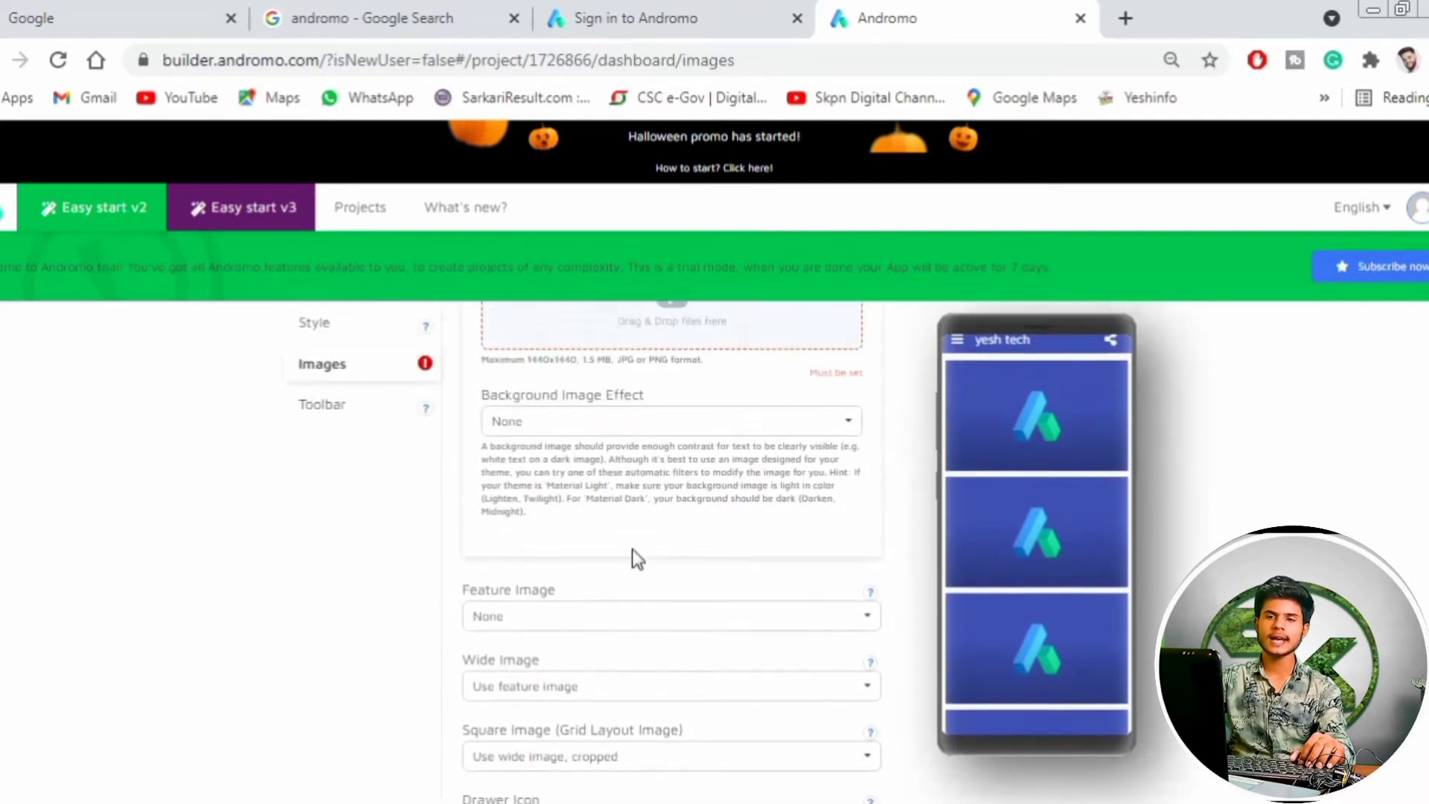
click(617, 412)
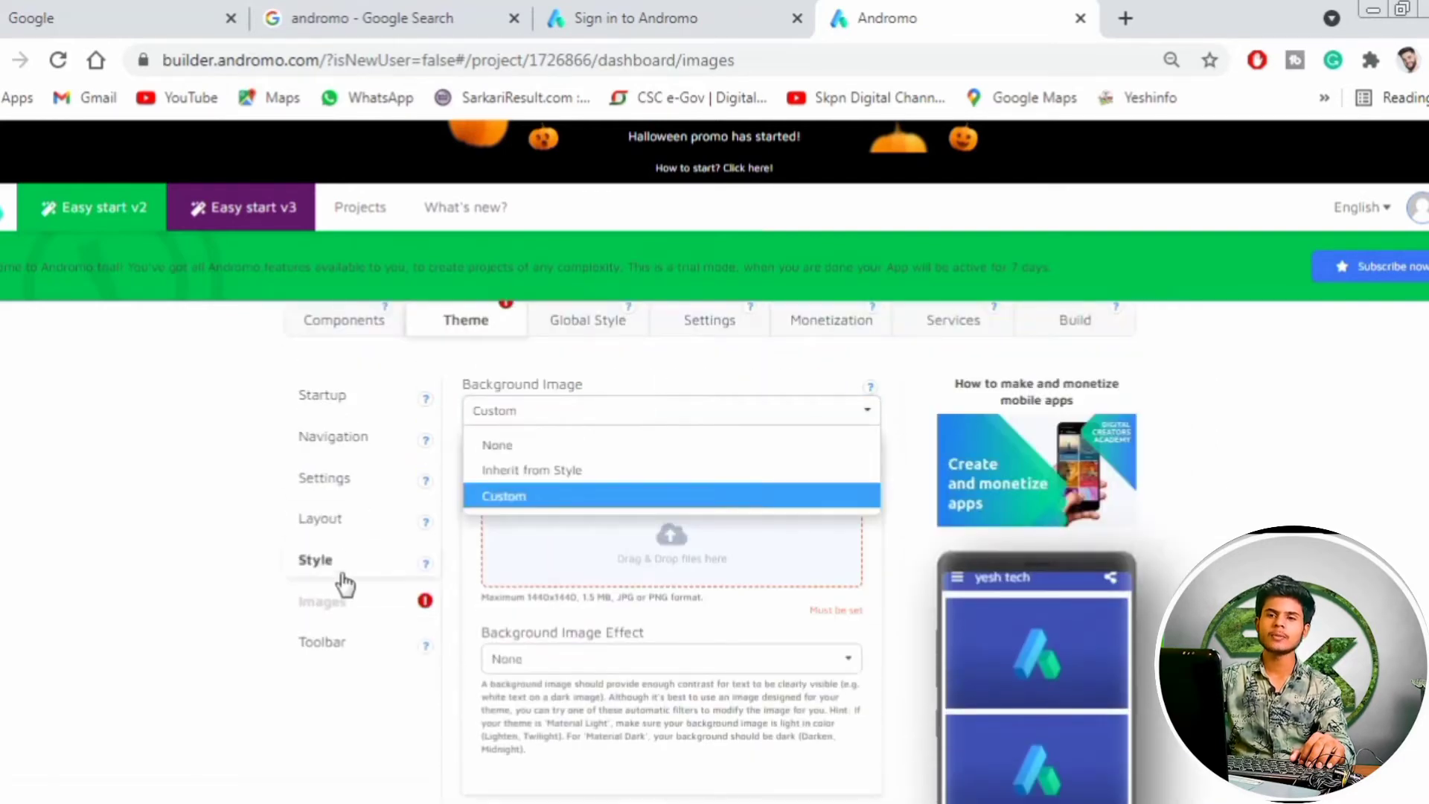
scroll(529, 451, up, 1)
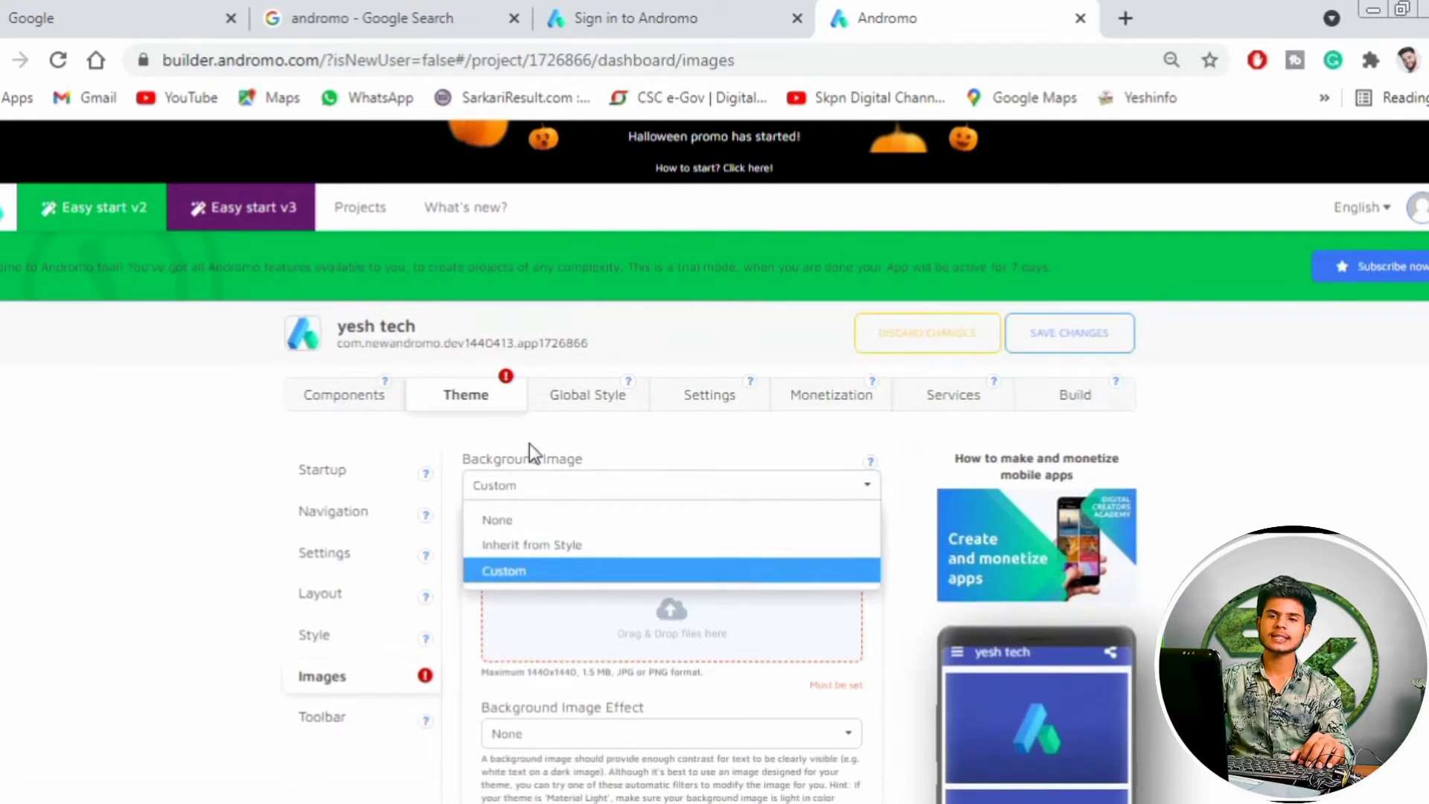
click(547, 523)
Return to the project's Components page and look through the recommended available components
click(328, 389)
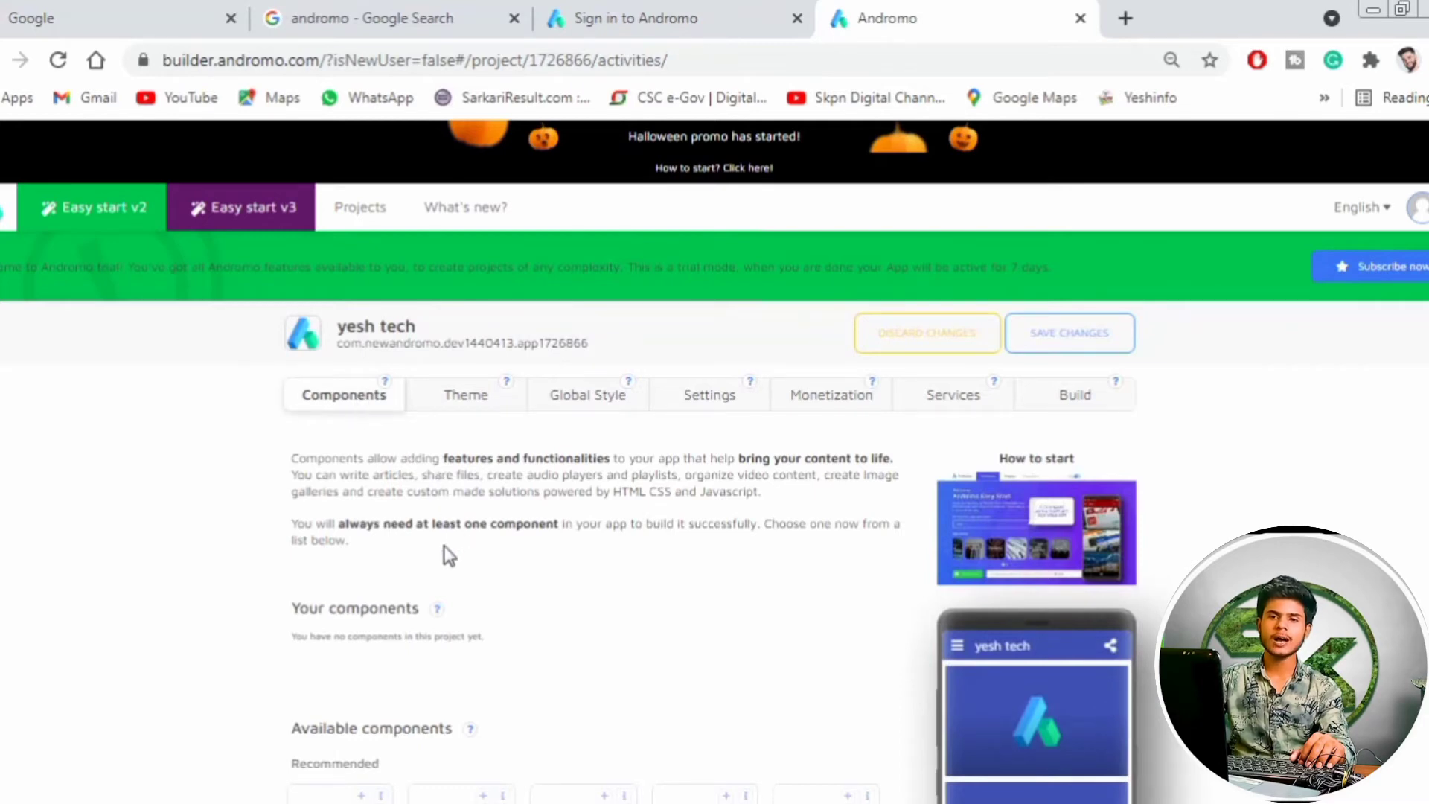
scroll(350, 540, down, 2)
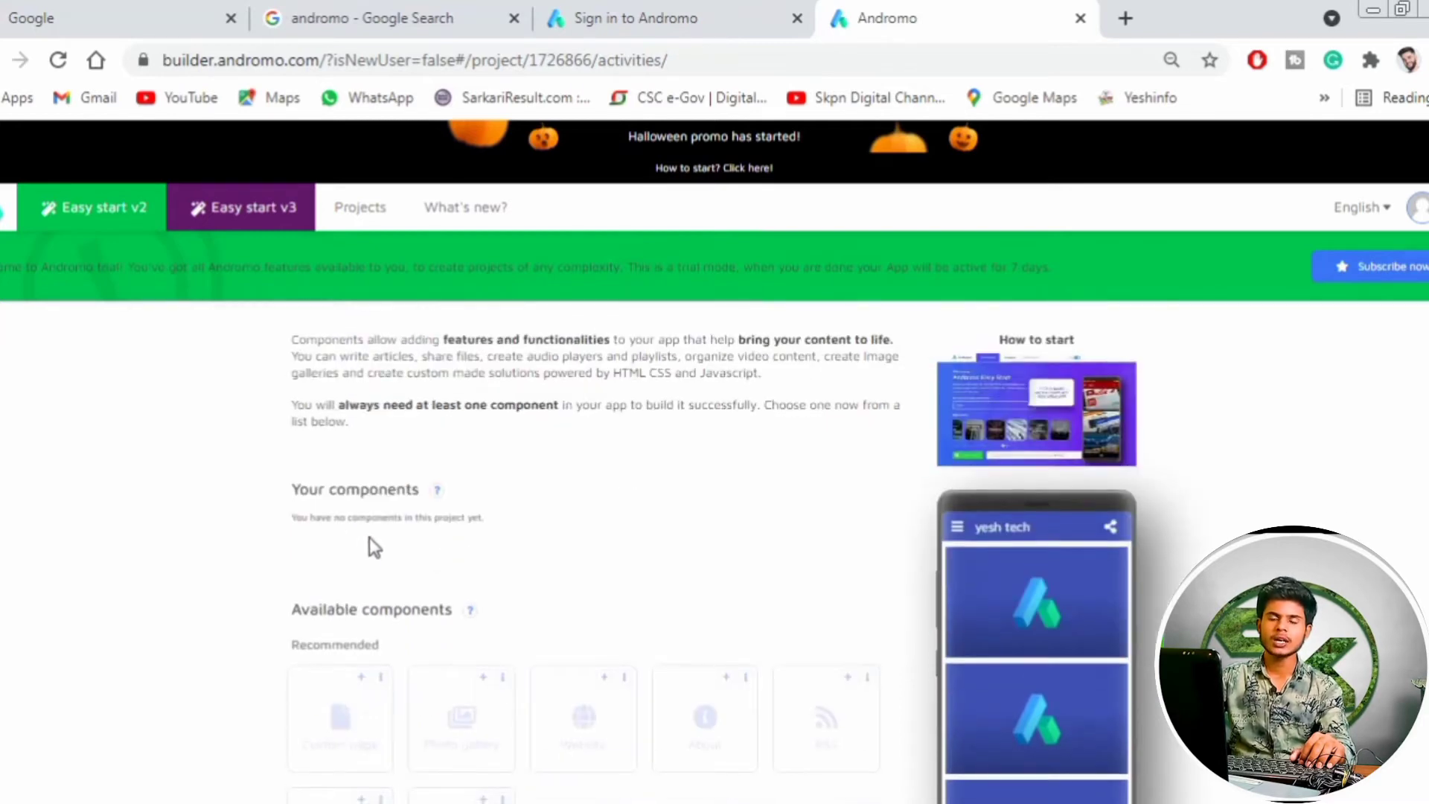
scroll(338, 506, up, 2)
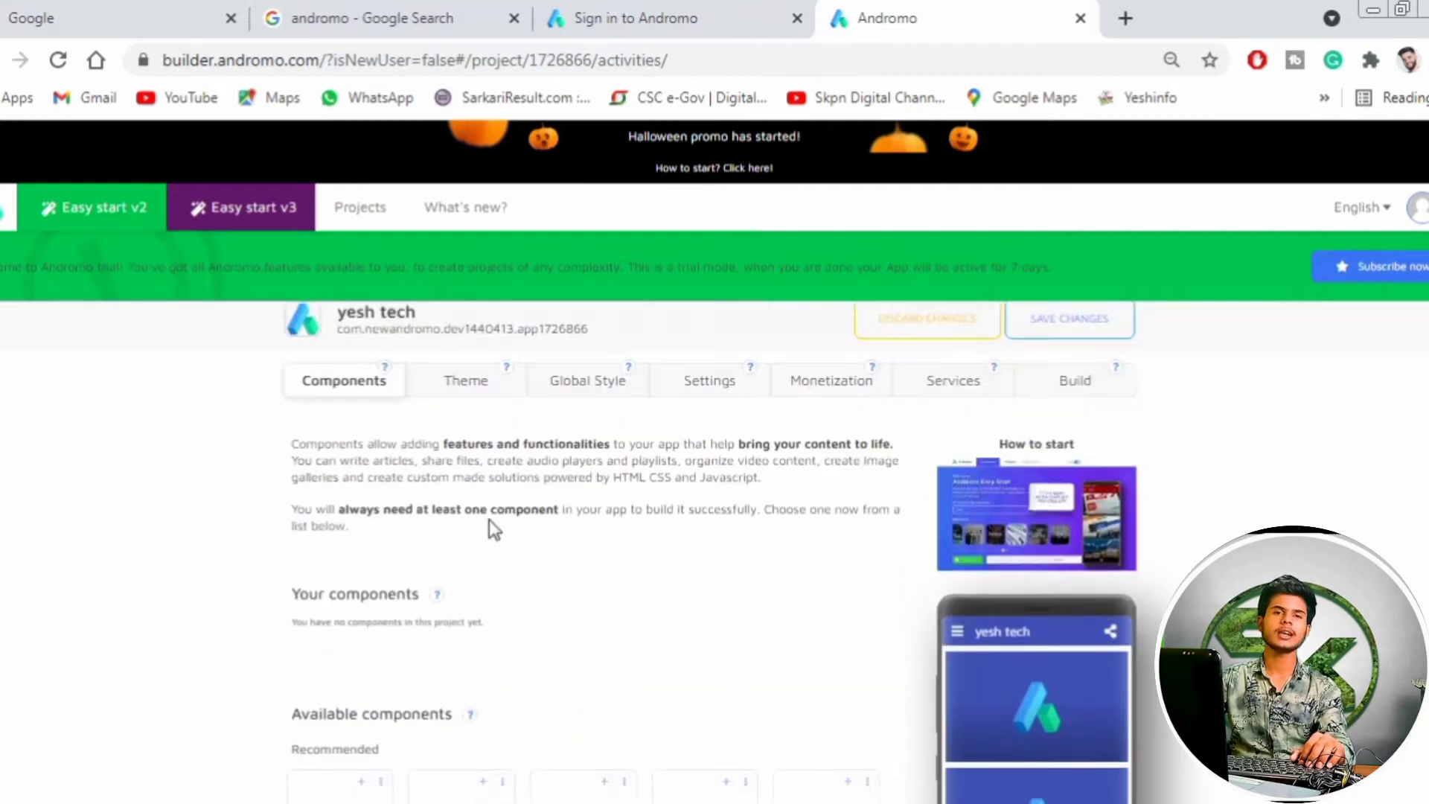
scroll(489, 513, down, 5)
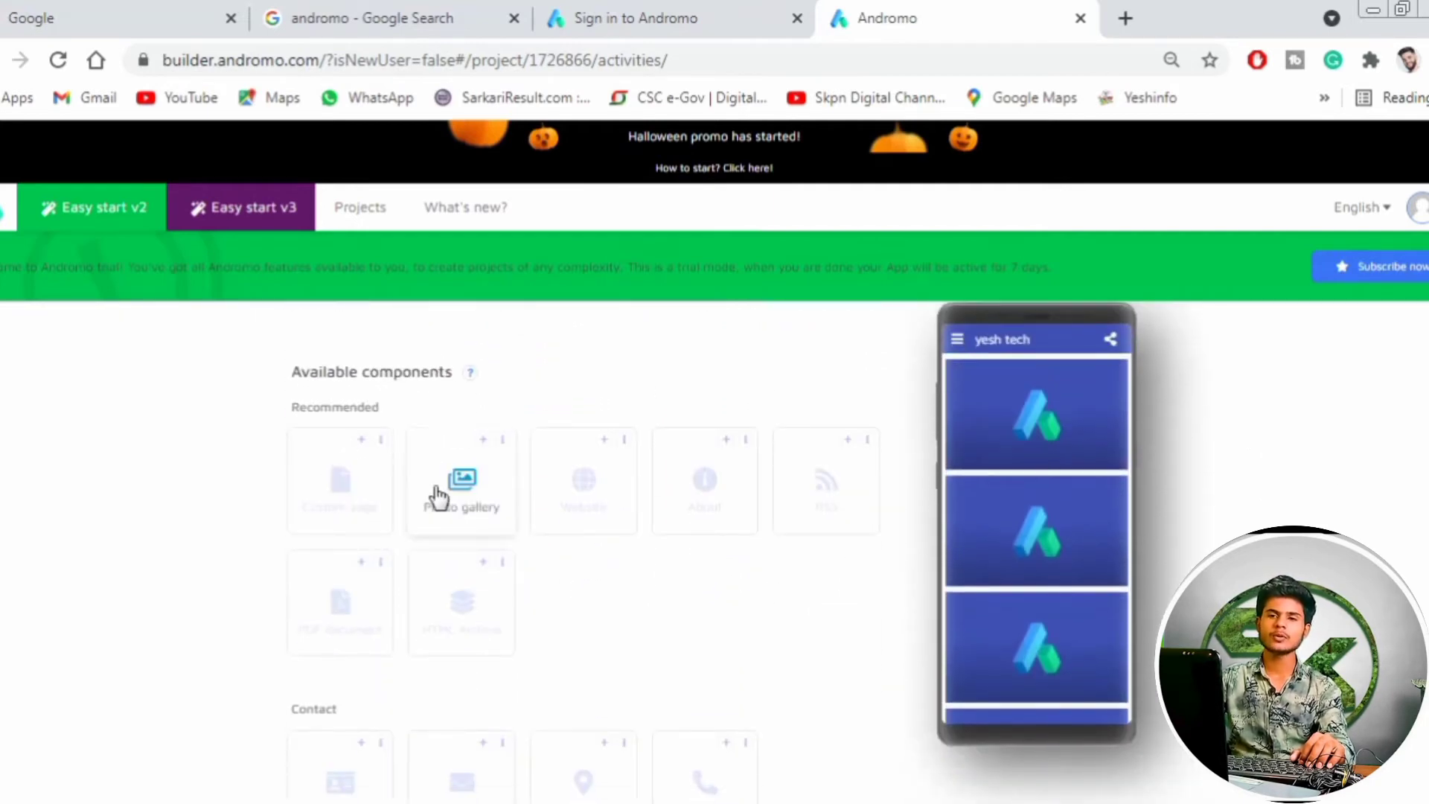
Add a Photo gallery component to the project and view its Content options for displaying and adding photos
click(475, 512)
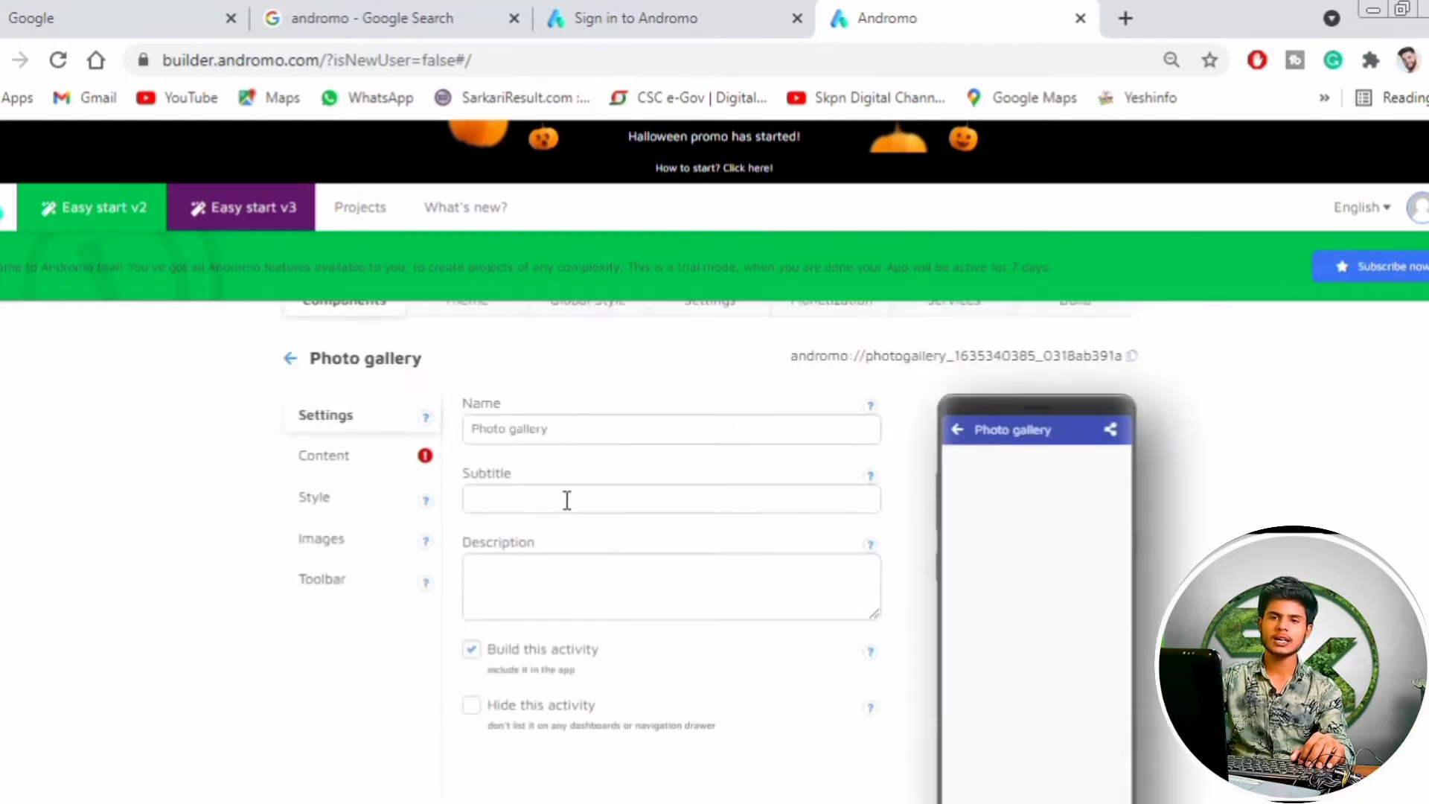
click(309, 553)
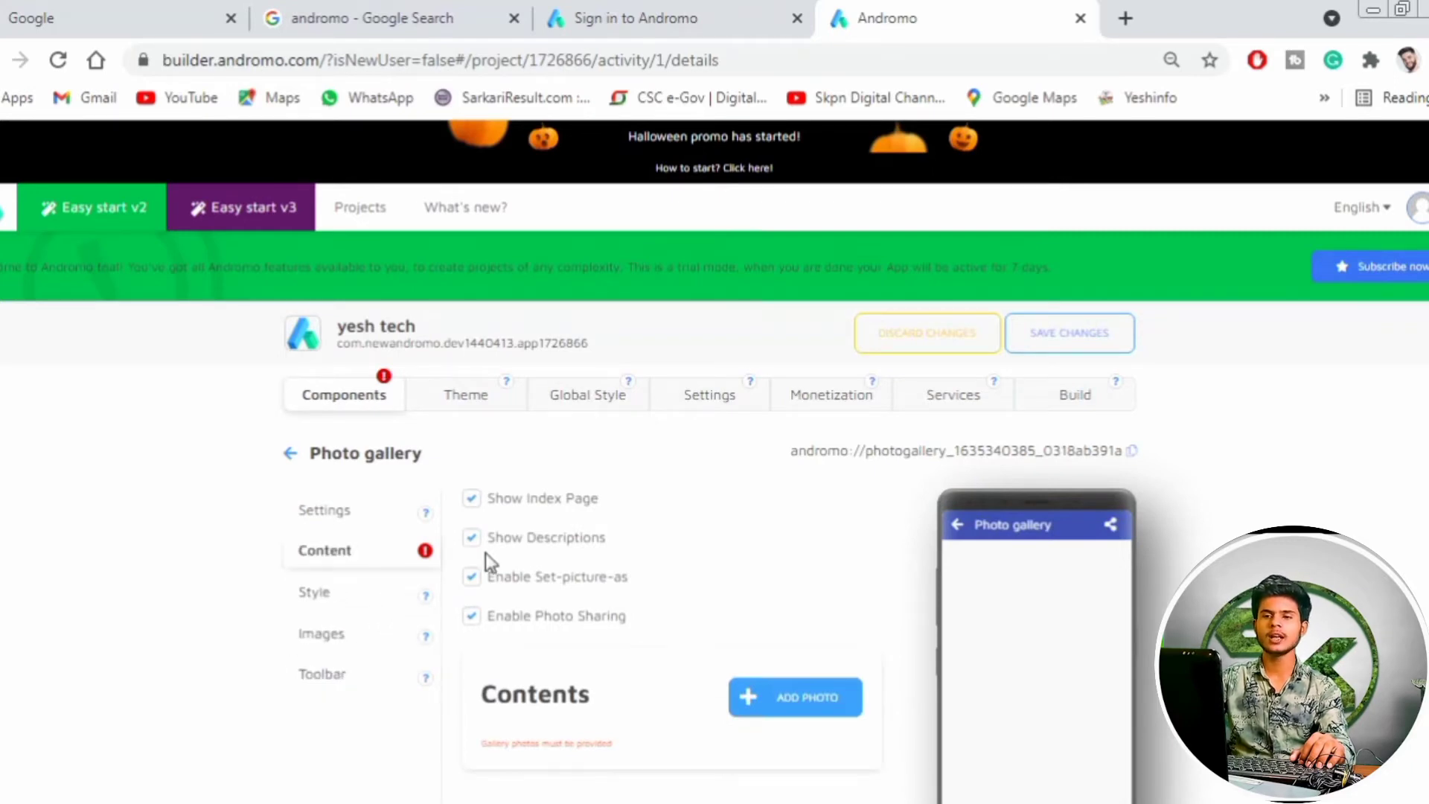
scroll(549, 621, down, 1)
scroll(551, 617, down, 1)
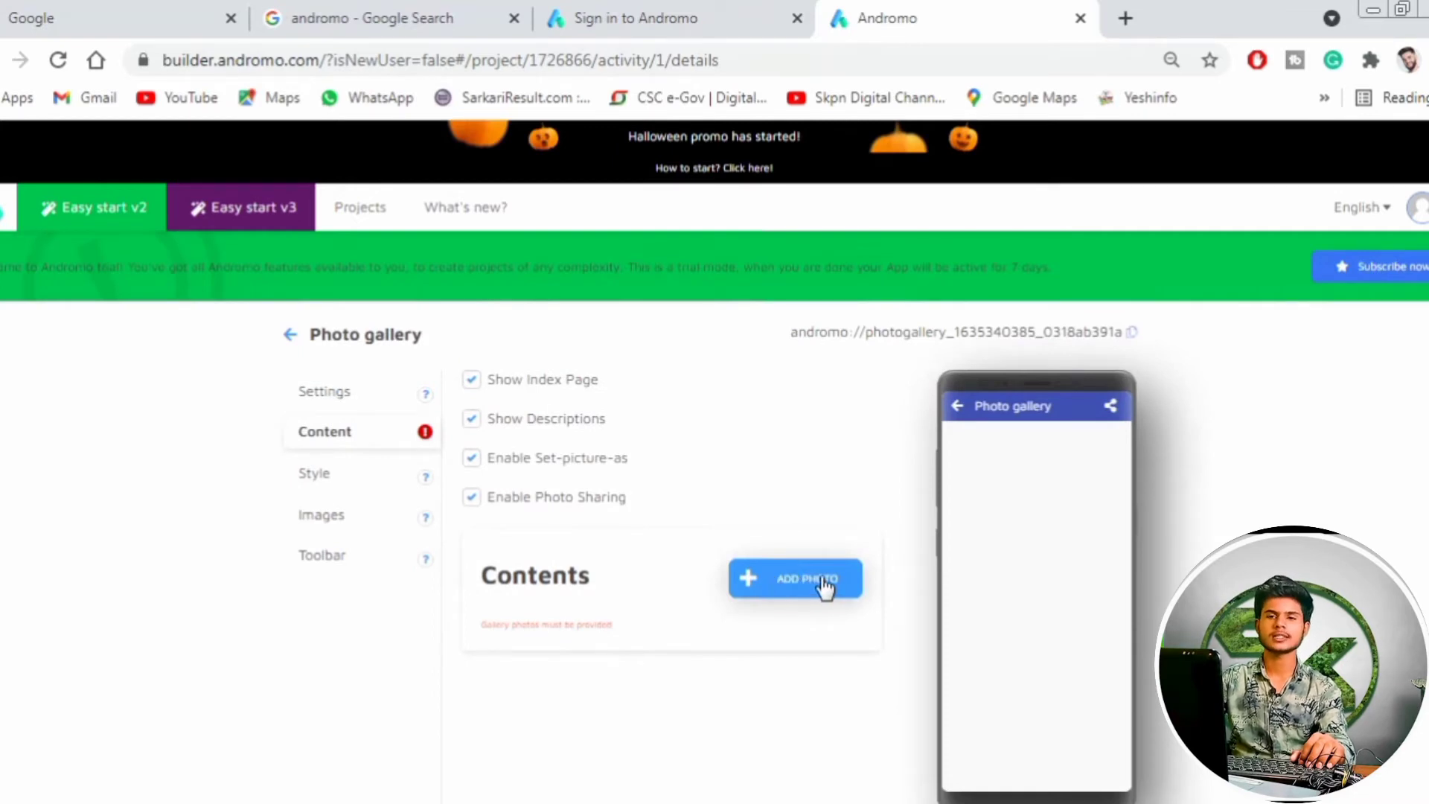
View the Photo gallery's Images settings and return to the project's Components page
click(325, 520)
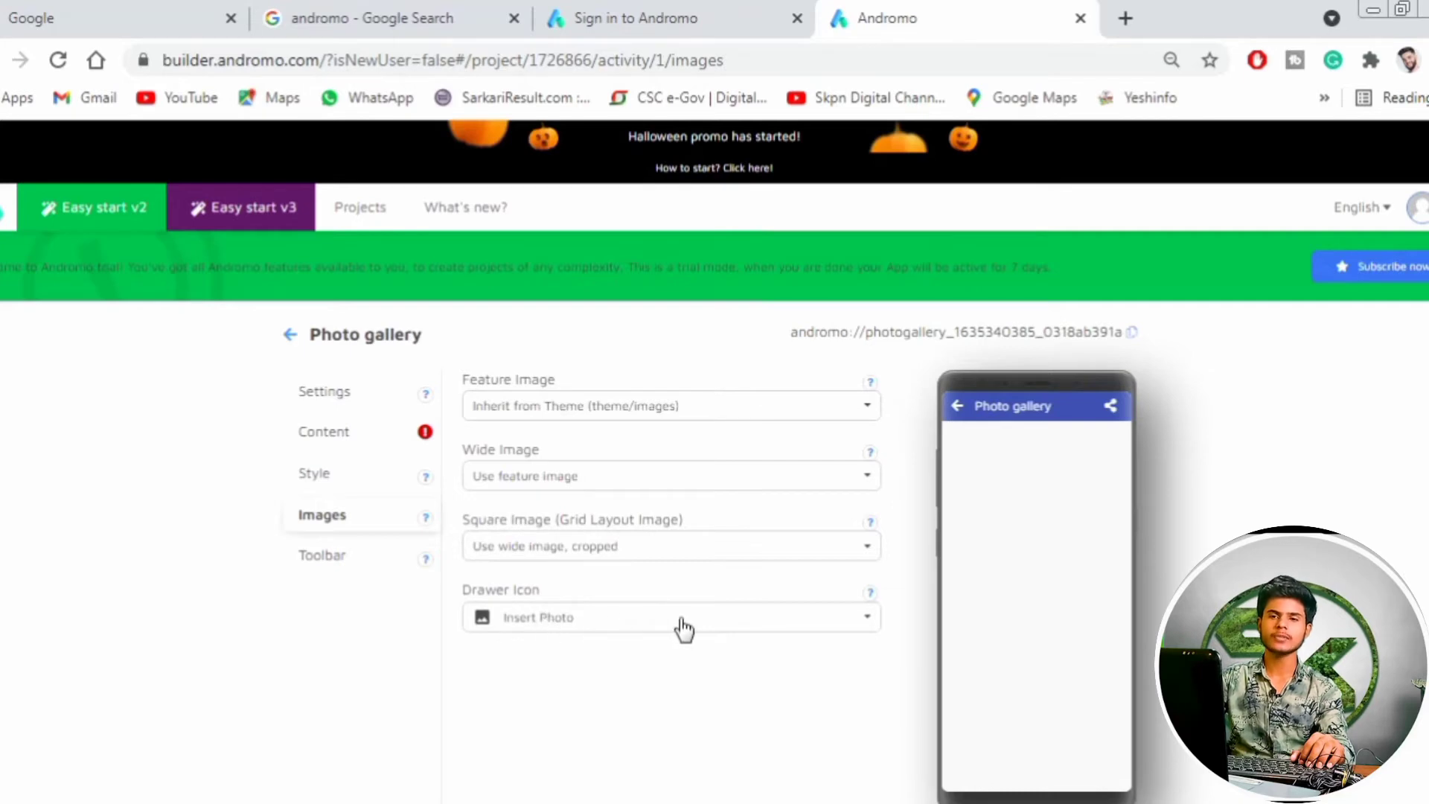
scroll(491, 507, up, 2)
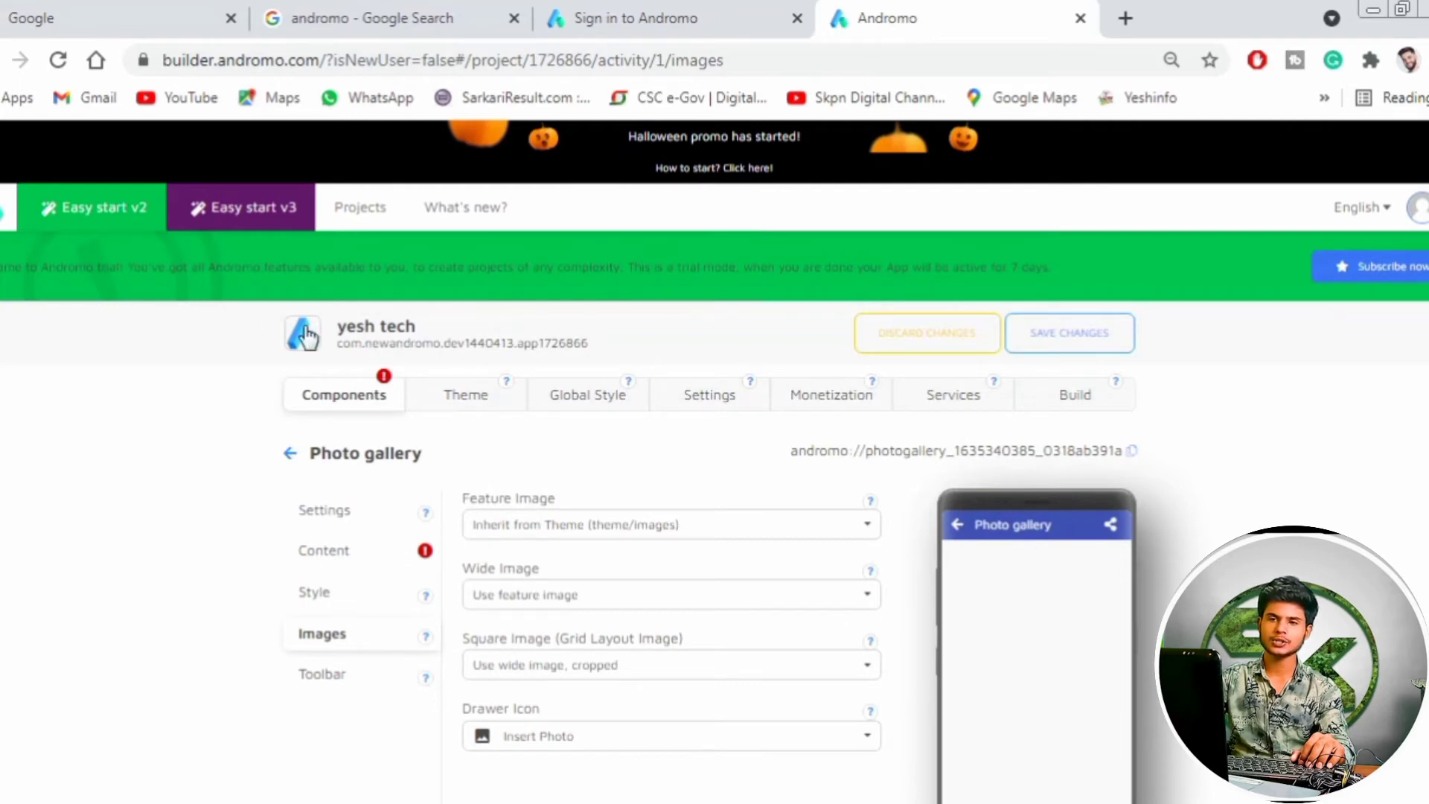
click(291, 454)
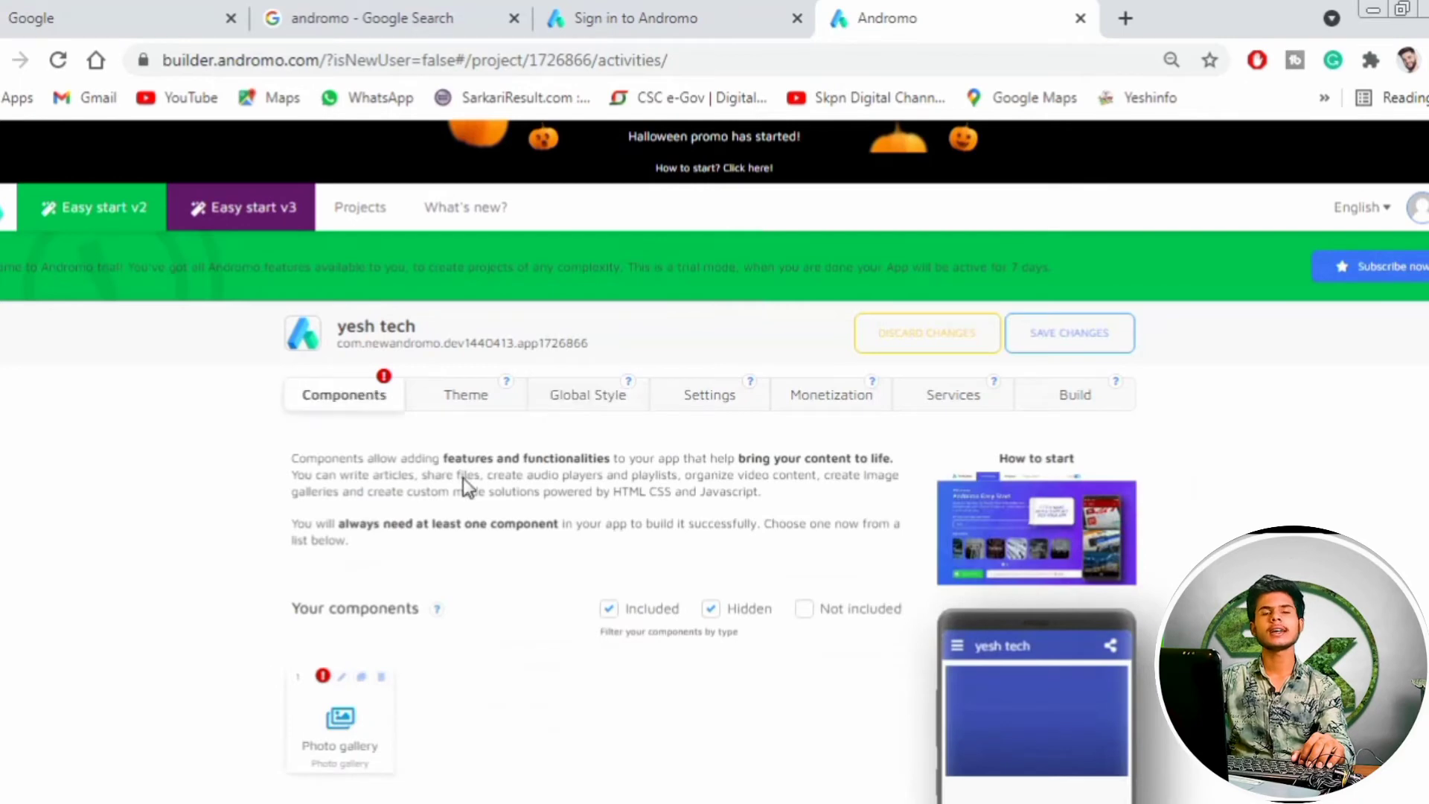
Add a Website component from the recommended components, leaving its Subtitle and Description empty, and return to the Components page
scroll(463, 484, down, 6)
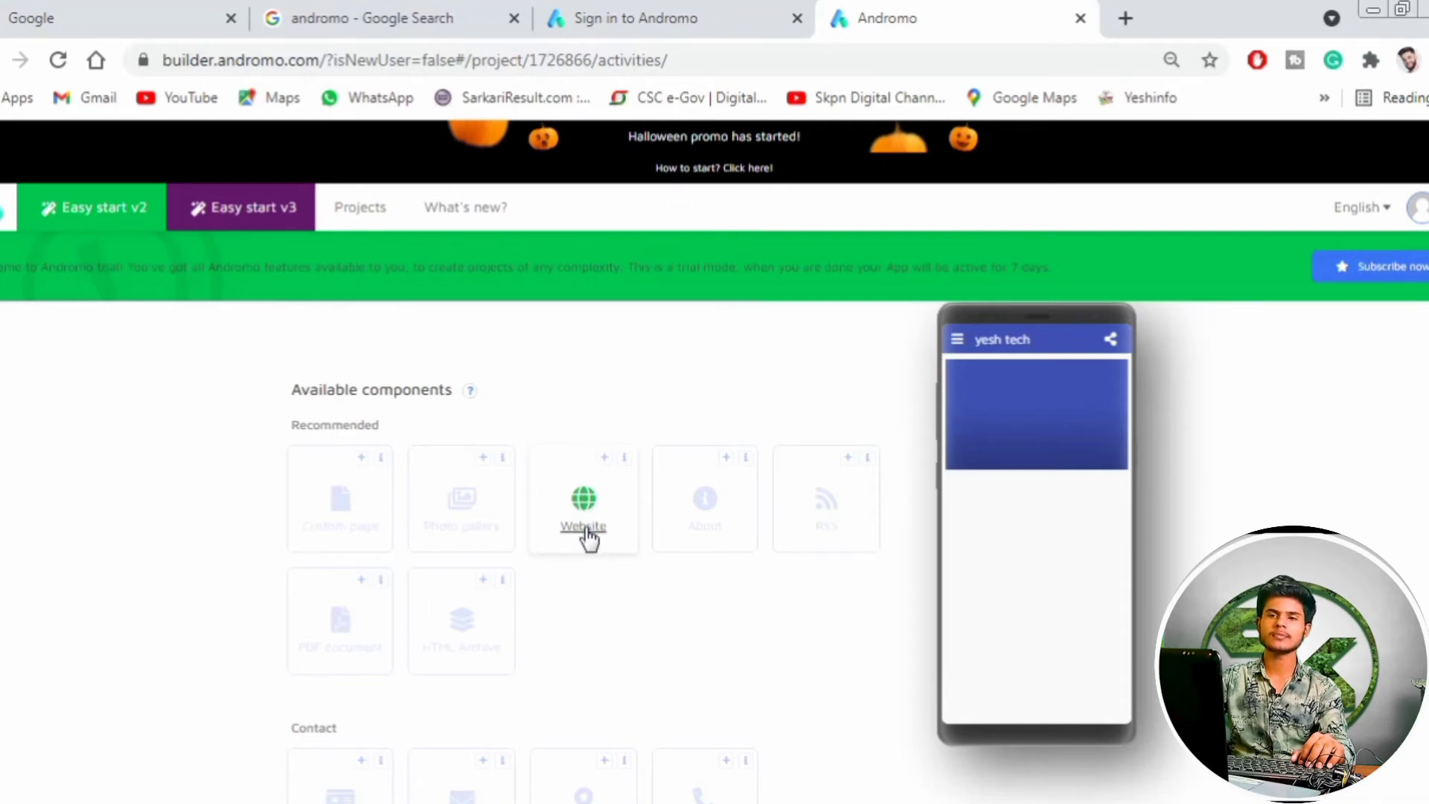
click(586, 530)
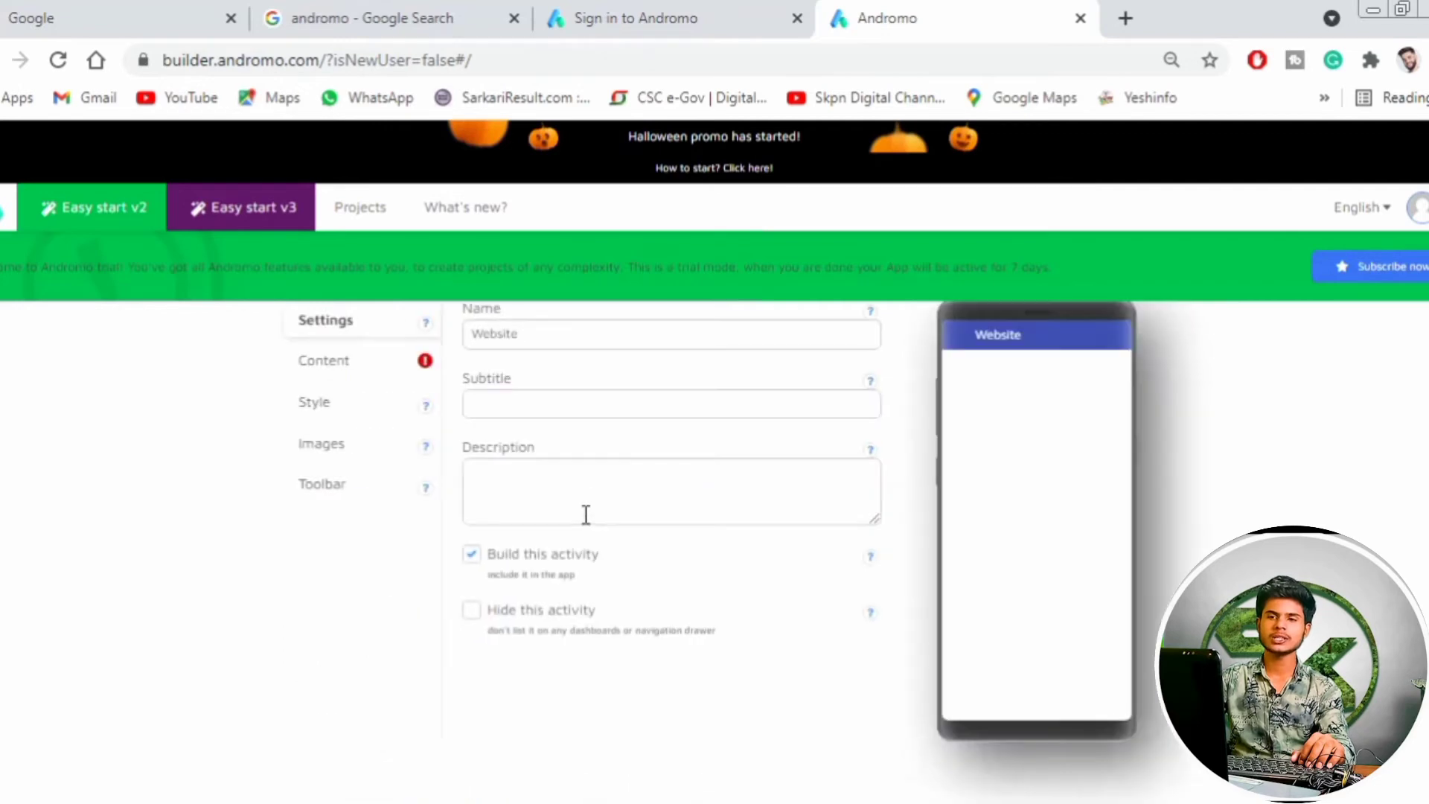
click(484, 513)
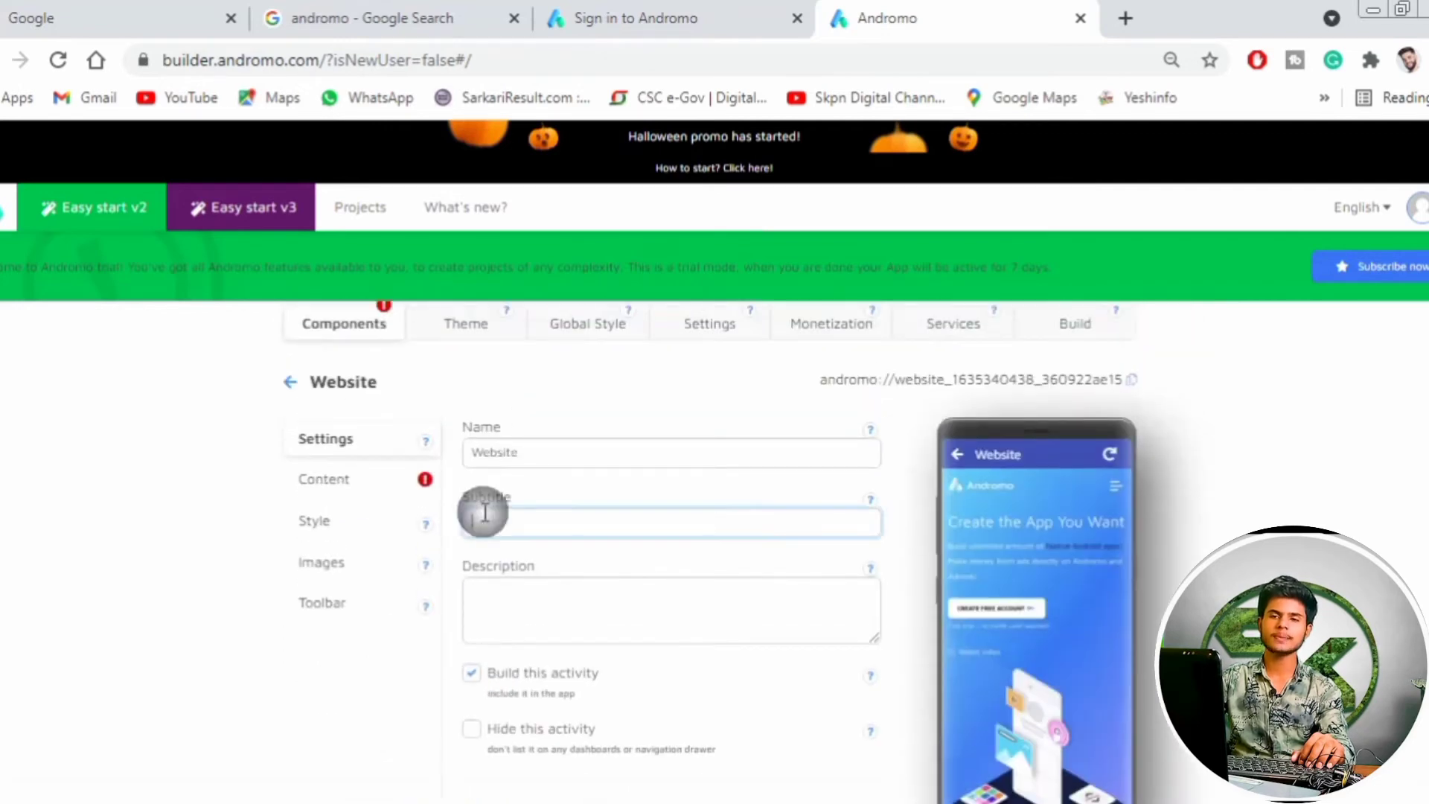
click(489, 594)
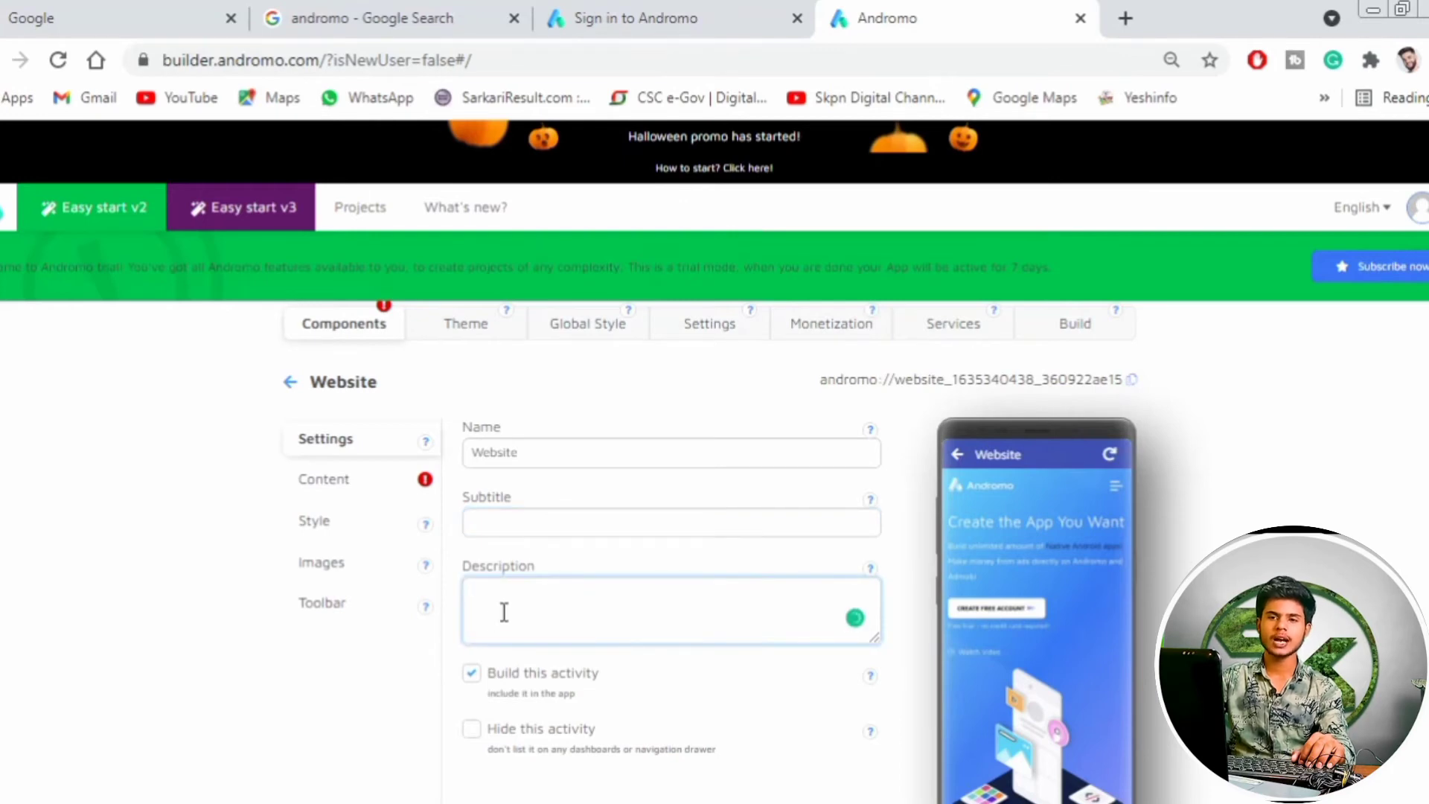
scroll(491, 616, down, 1)
scroll(484, 591, up, 1)
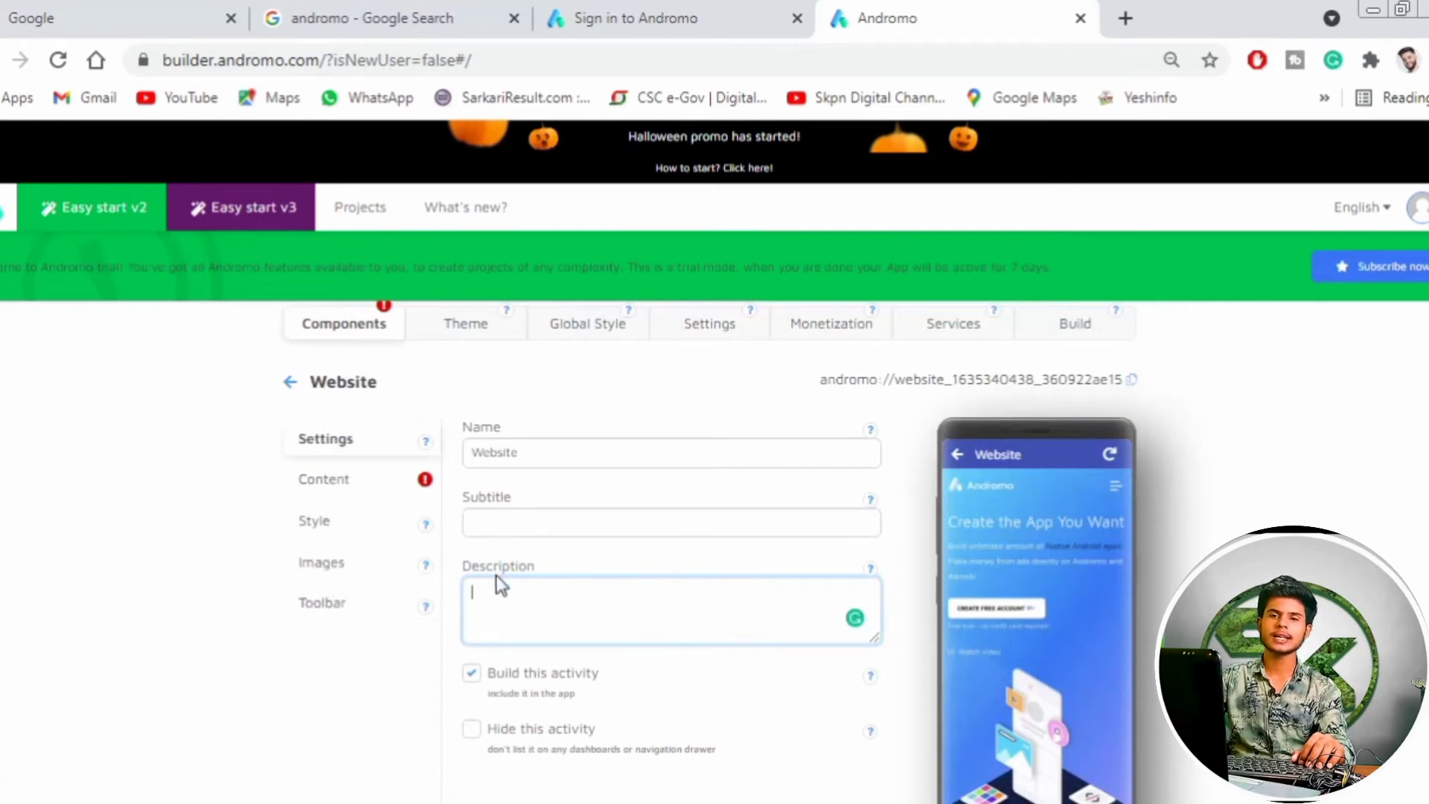
click(290, 384)
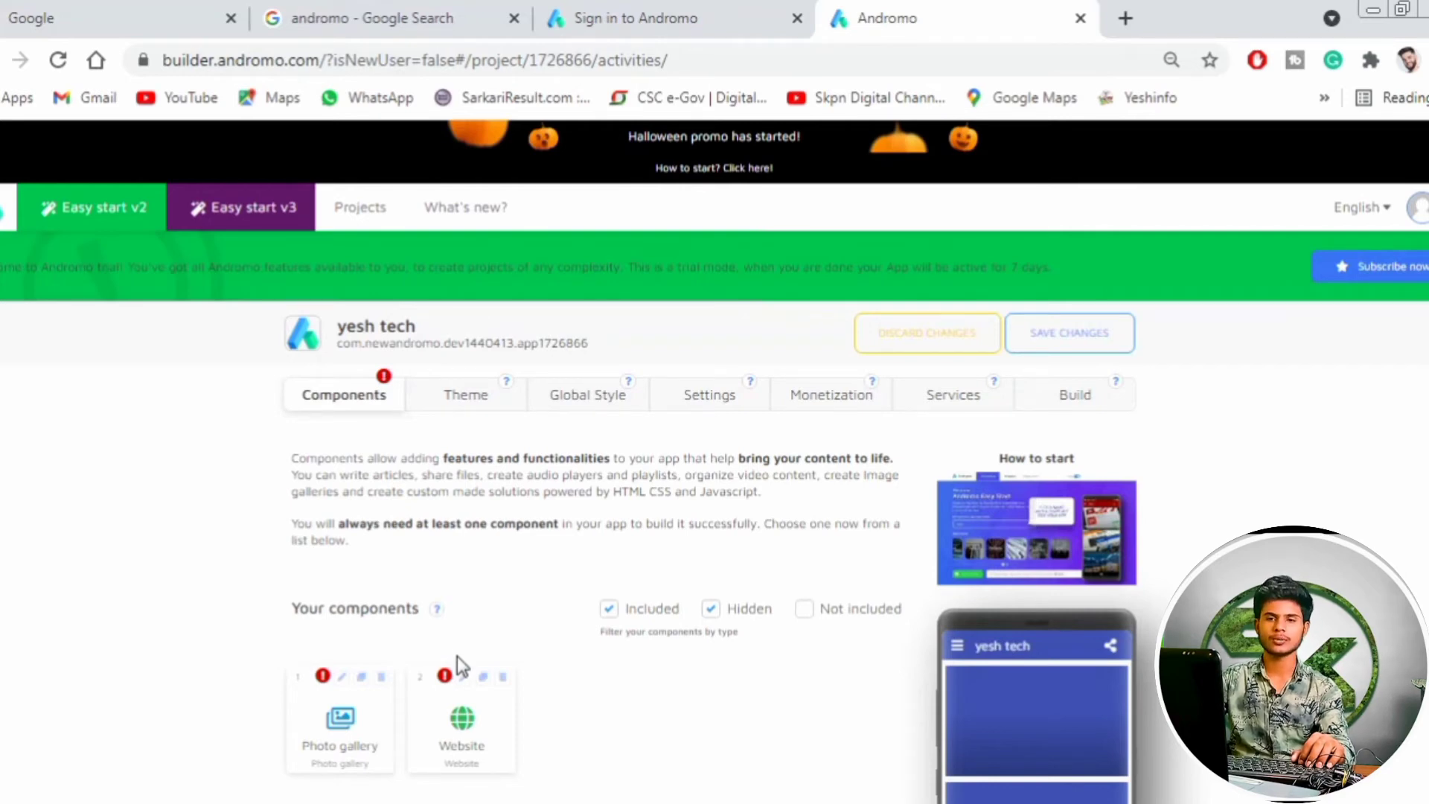
Add an RSS component from the recommended available components
scroll(492, 658, down, 2)
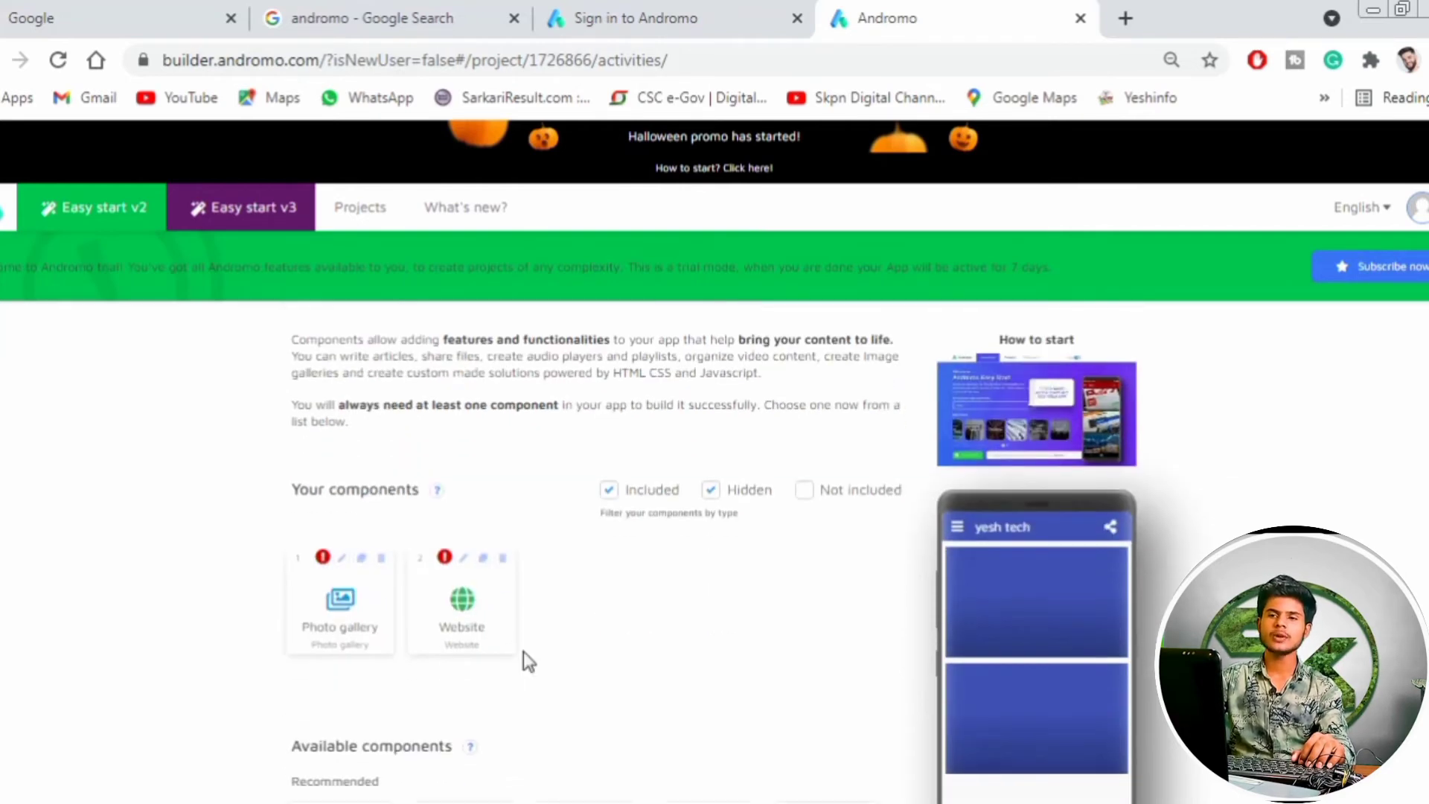
scroll(601, 565, down, 5)
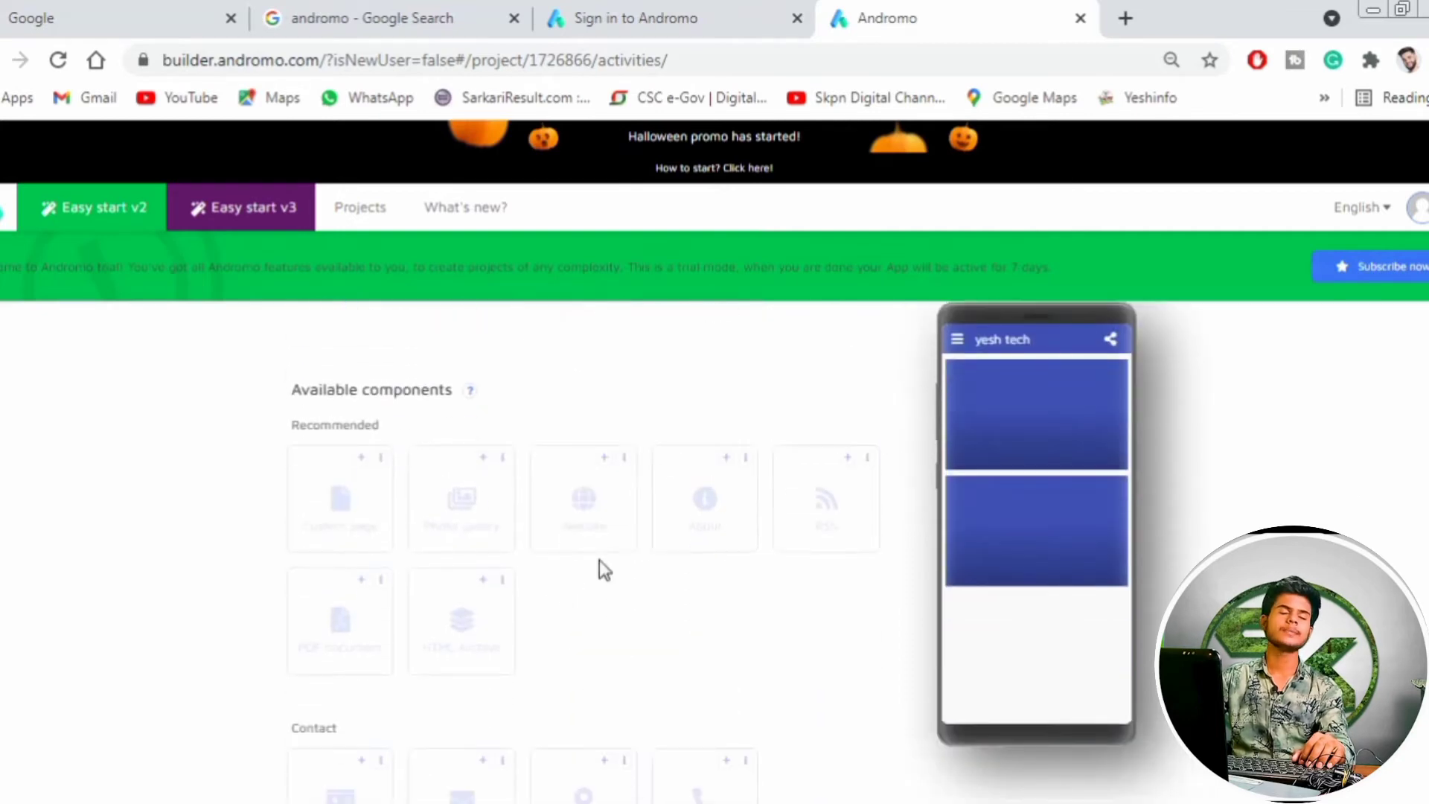
click(829, 519)
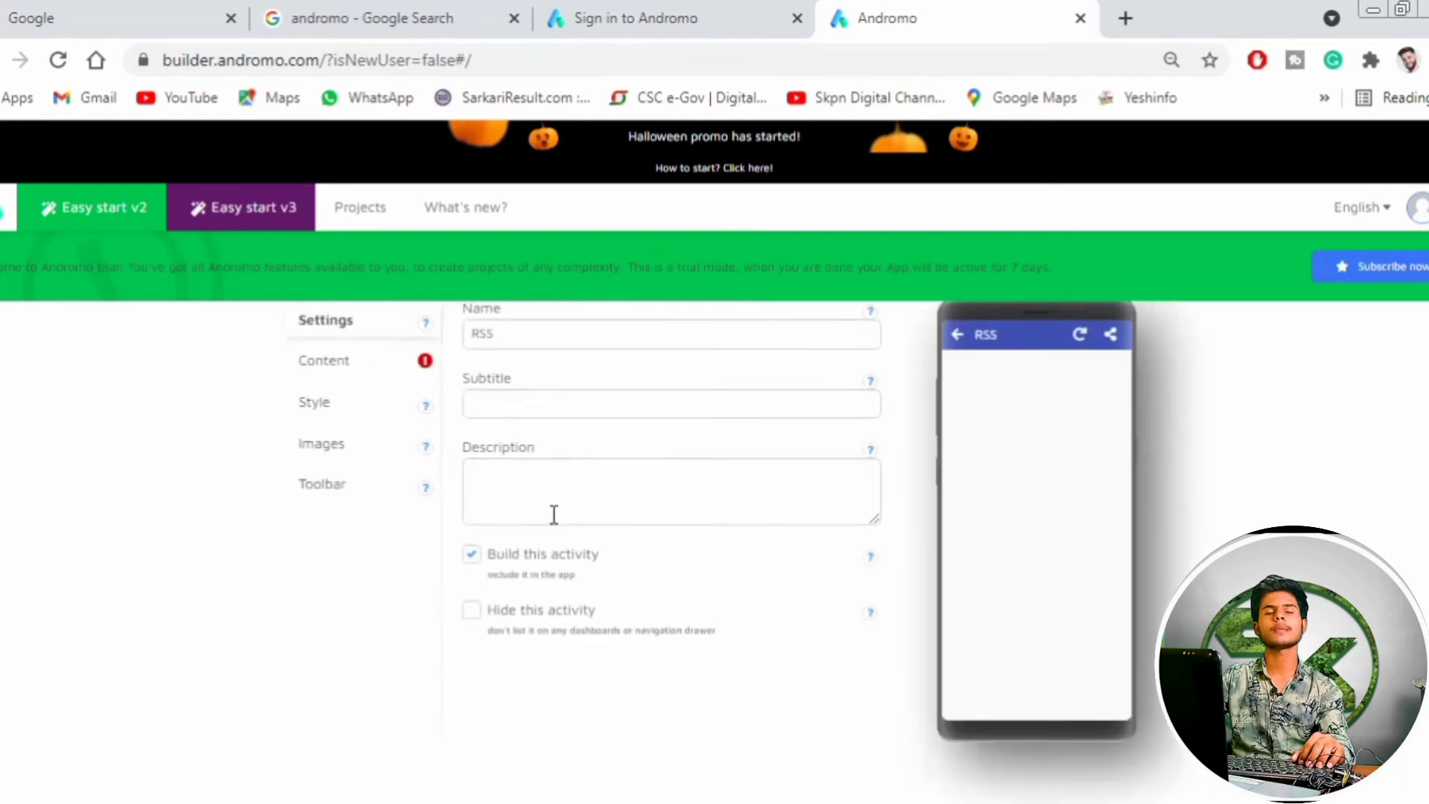
scroll(551, 518, down, 2)
scroll(550, 516, up, 2)
scroll(511, 495, up, 2)
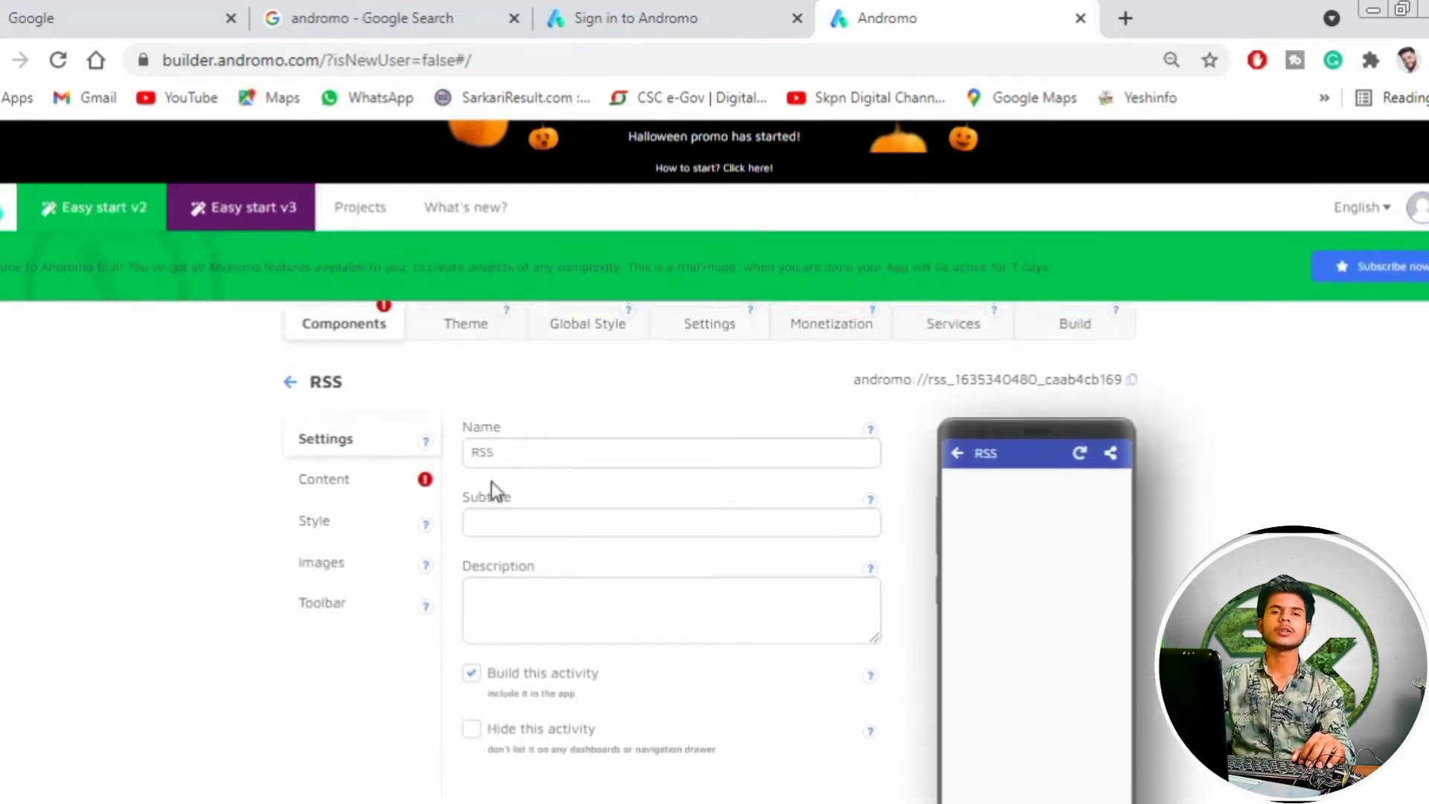
Look over the RSS component's Name, Subtitle and Description settings and return to the Components page
scroll(471, 471, down, 2)
click(475, 404)
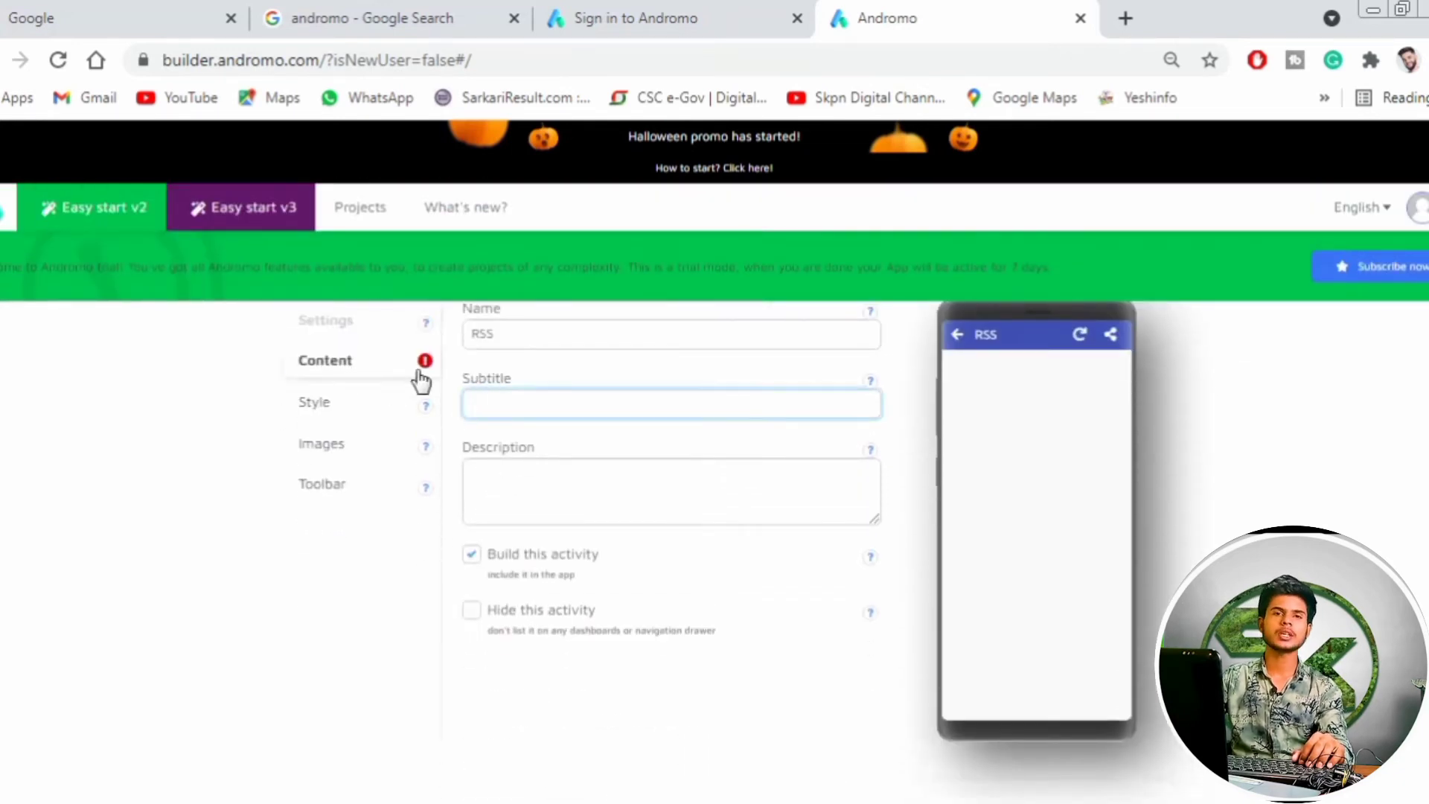
click(578, 346)
click(549, 402)
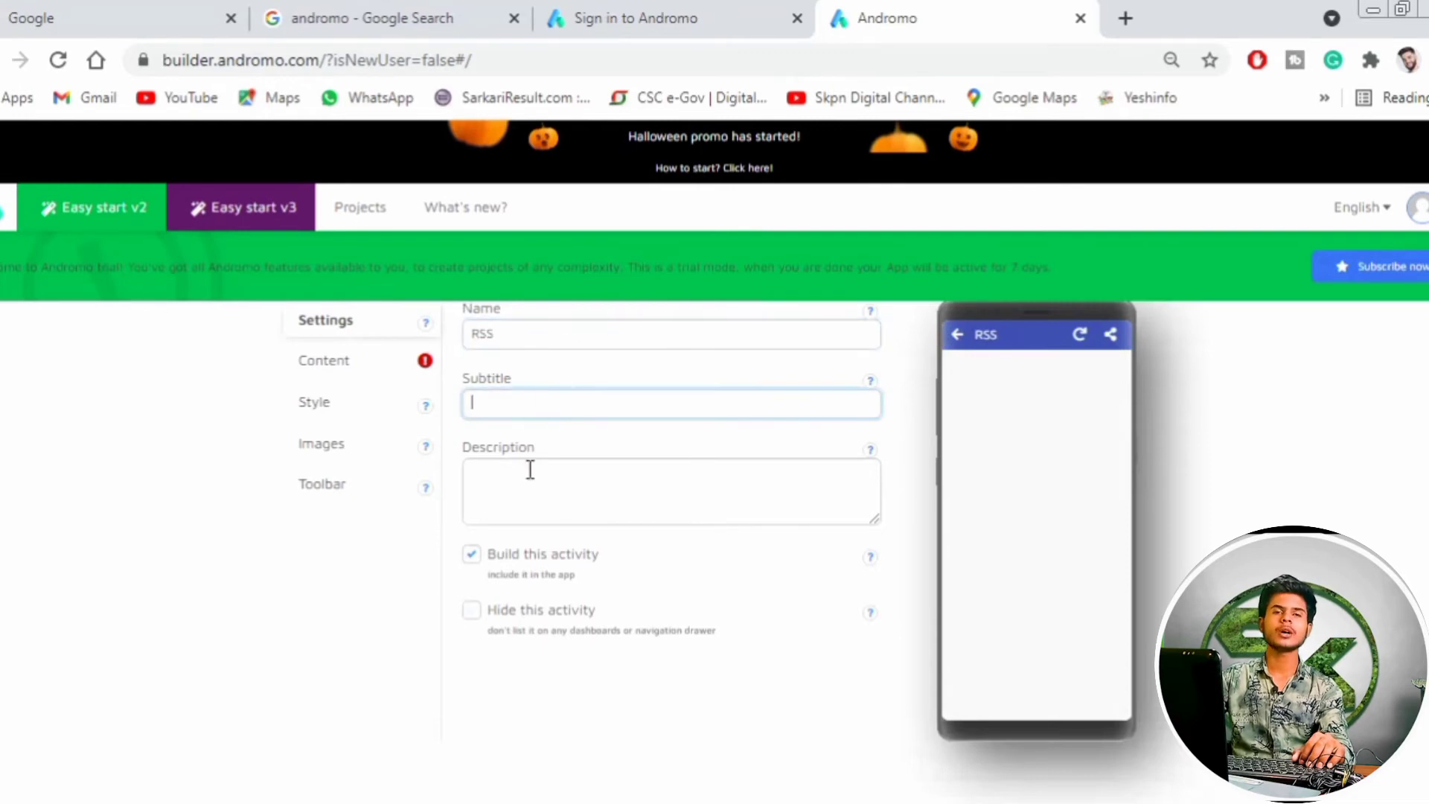
click(529, 472)
click(522, 394)
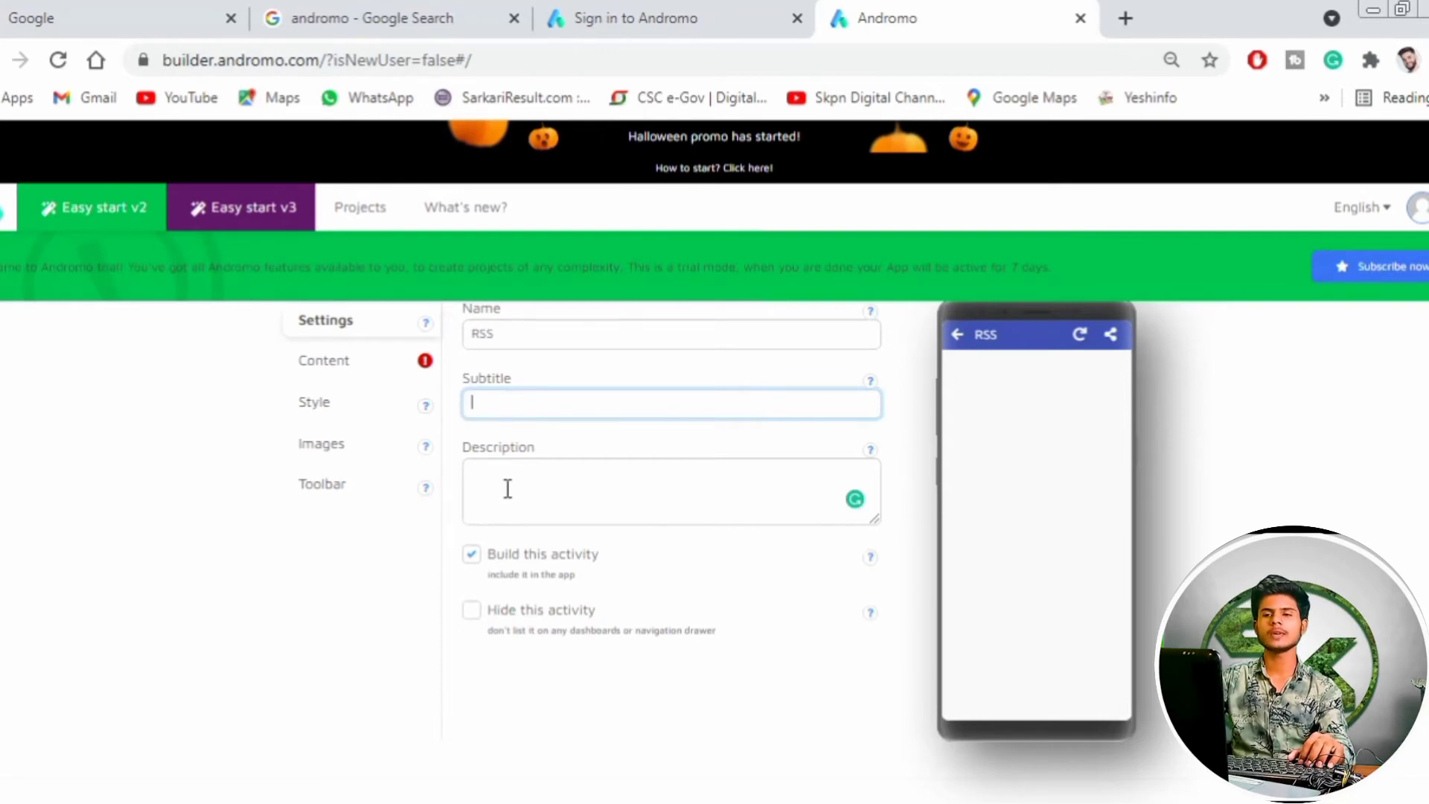
scroll(501, 488, up, 2)
click(291, 384)
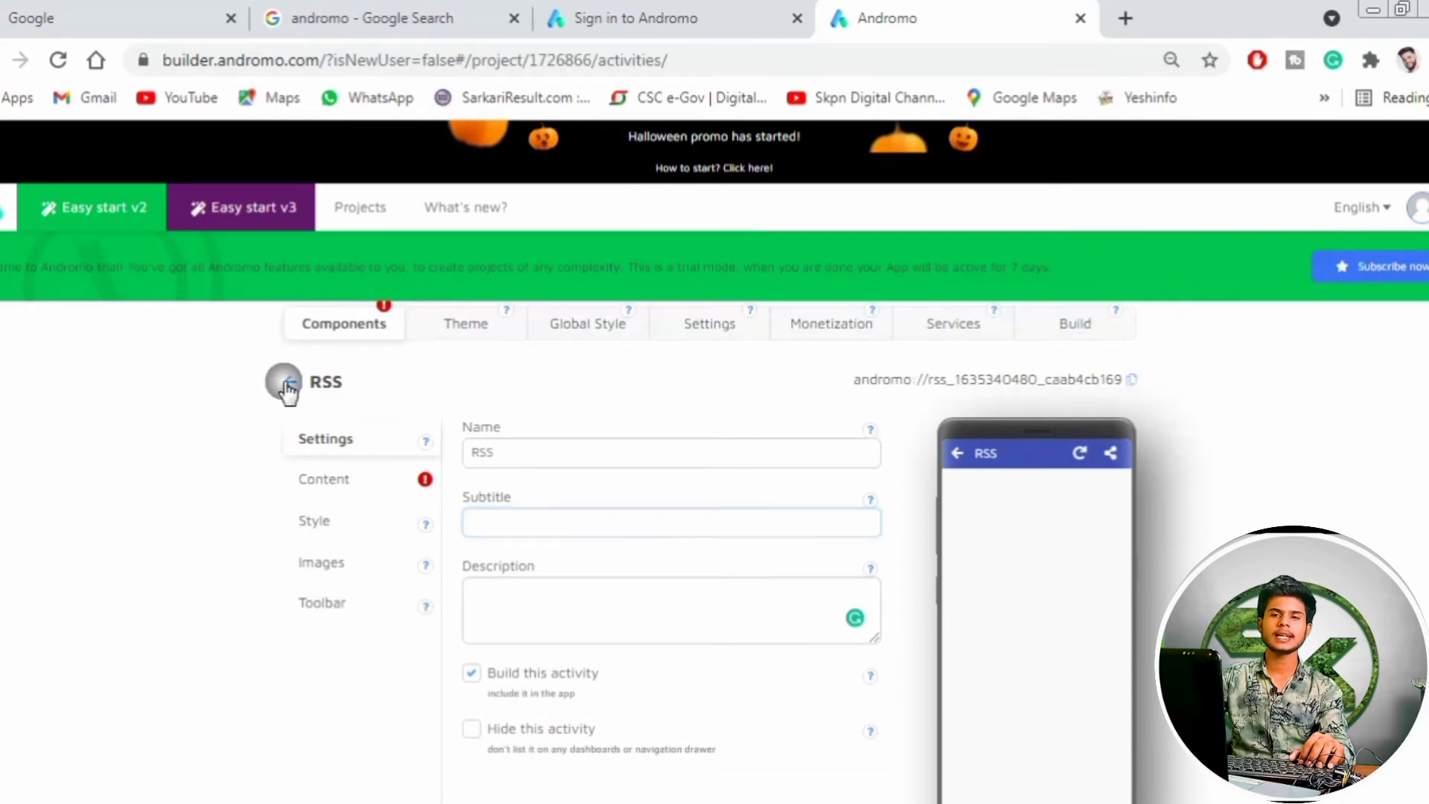
Look through the Contact, Engagement and Sounds groups of available components and the components already added to the project
scroll(565, 533, down, 5)
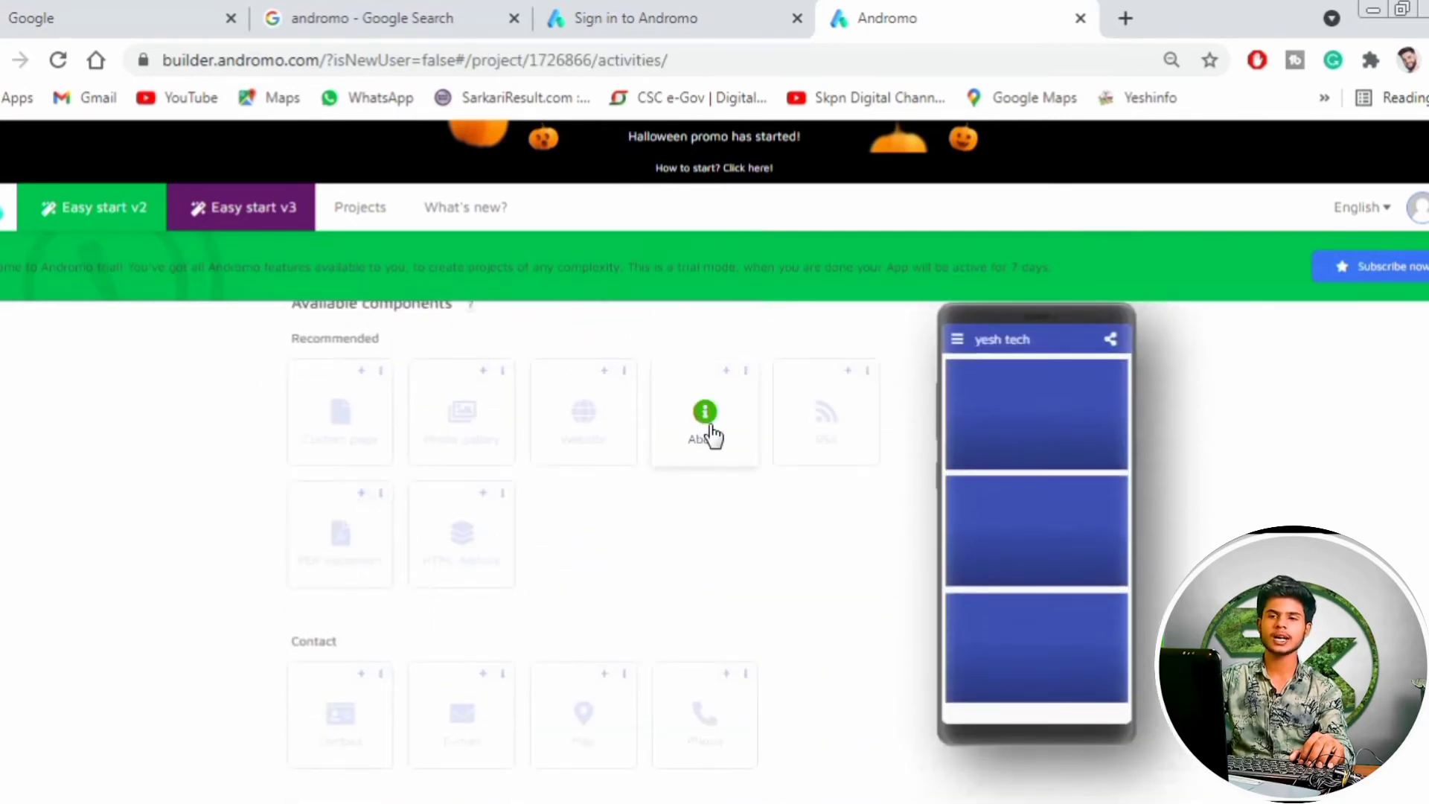
scroll(707, 439, down, 4)
scroll(332, 542, down, 1)
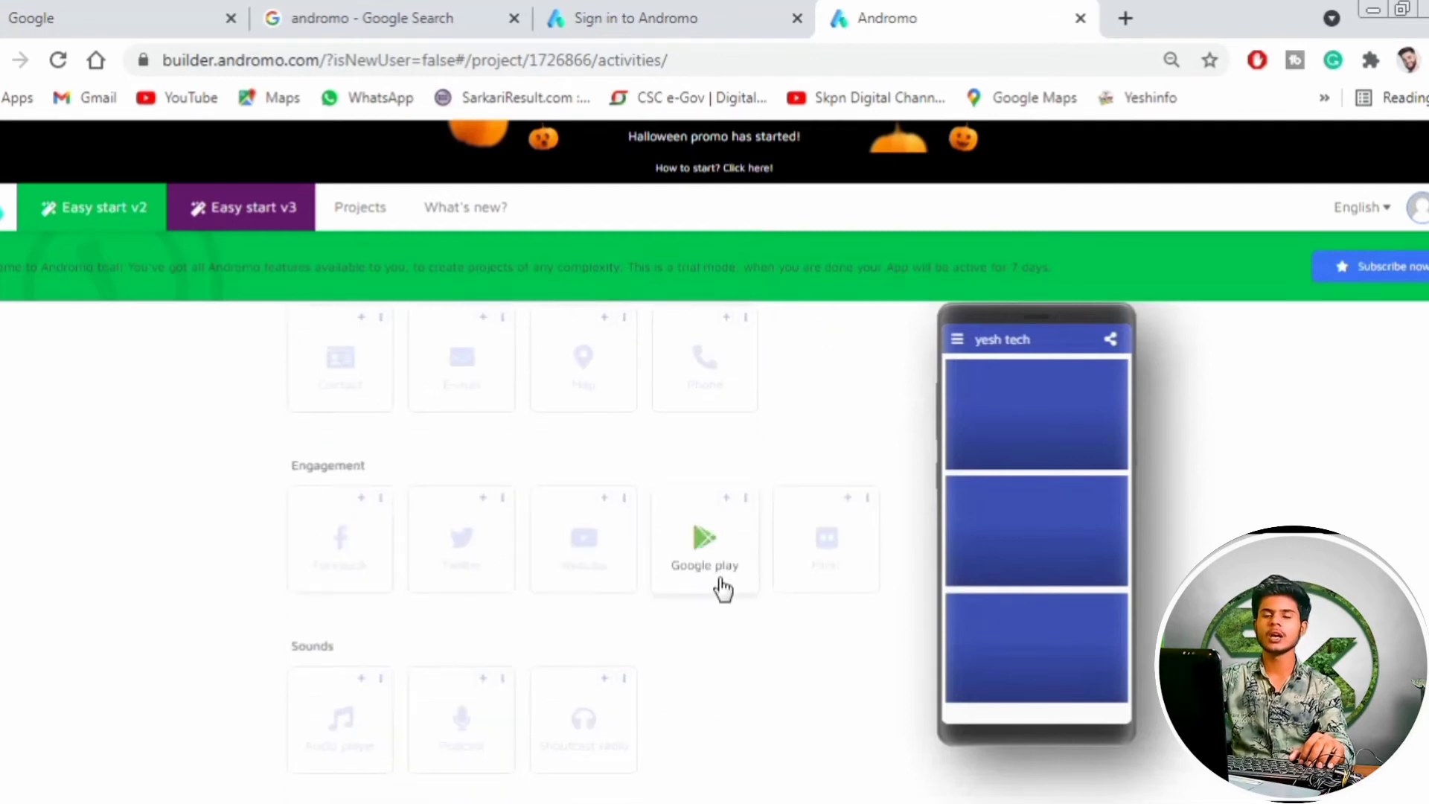
scroll(454, 588, down, 1)
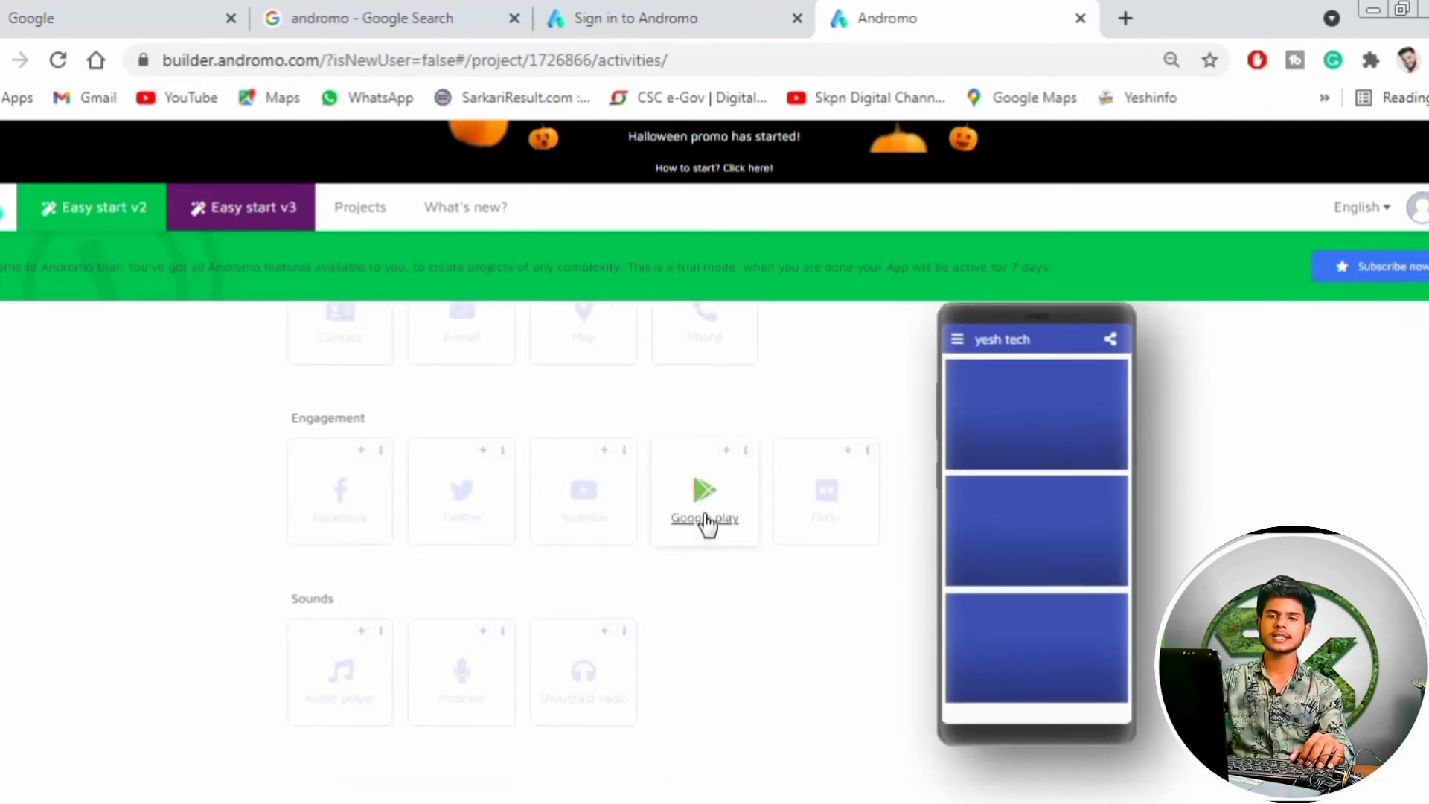
scroll(641, 504, up, 10)
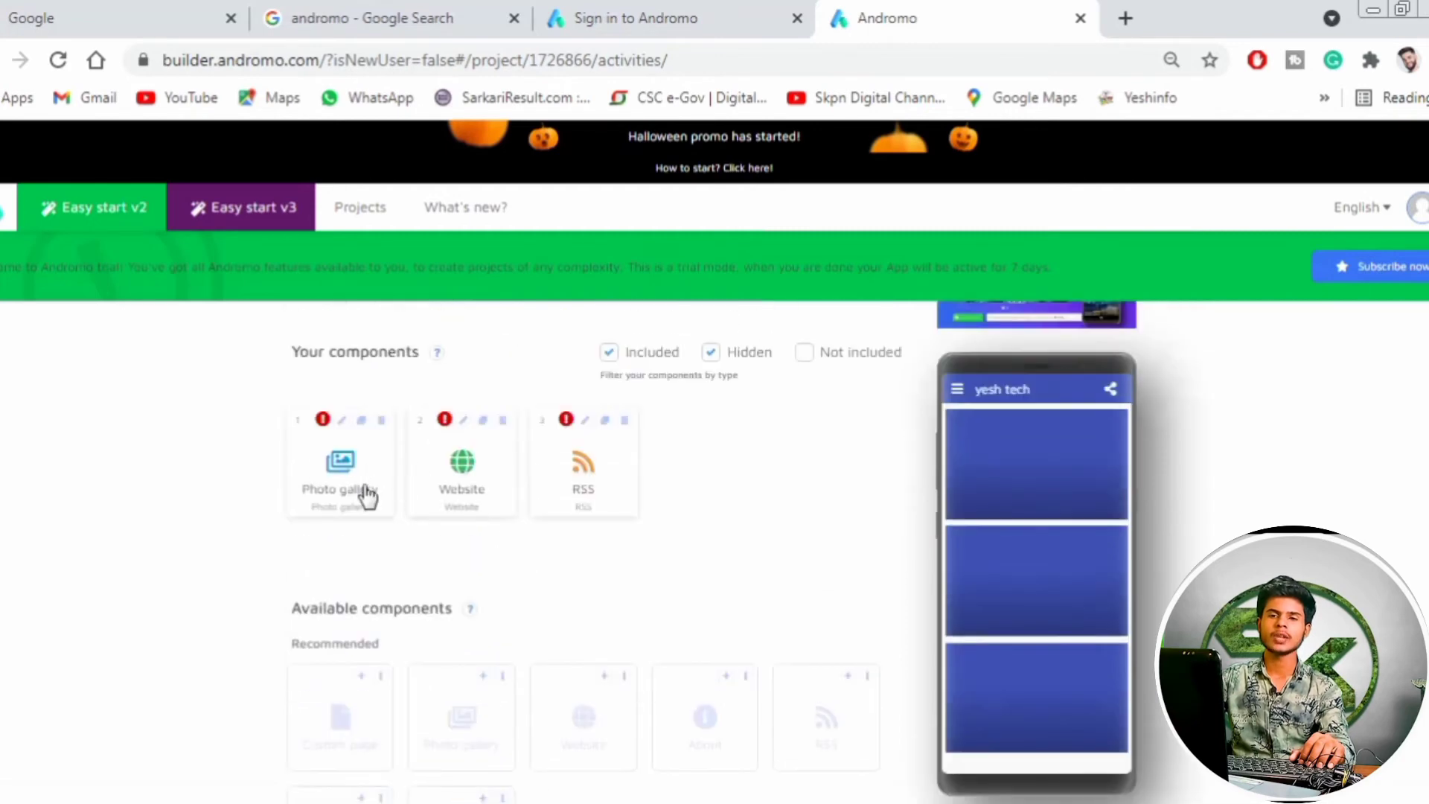
scroll(401, 506, down, 10)
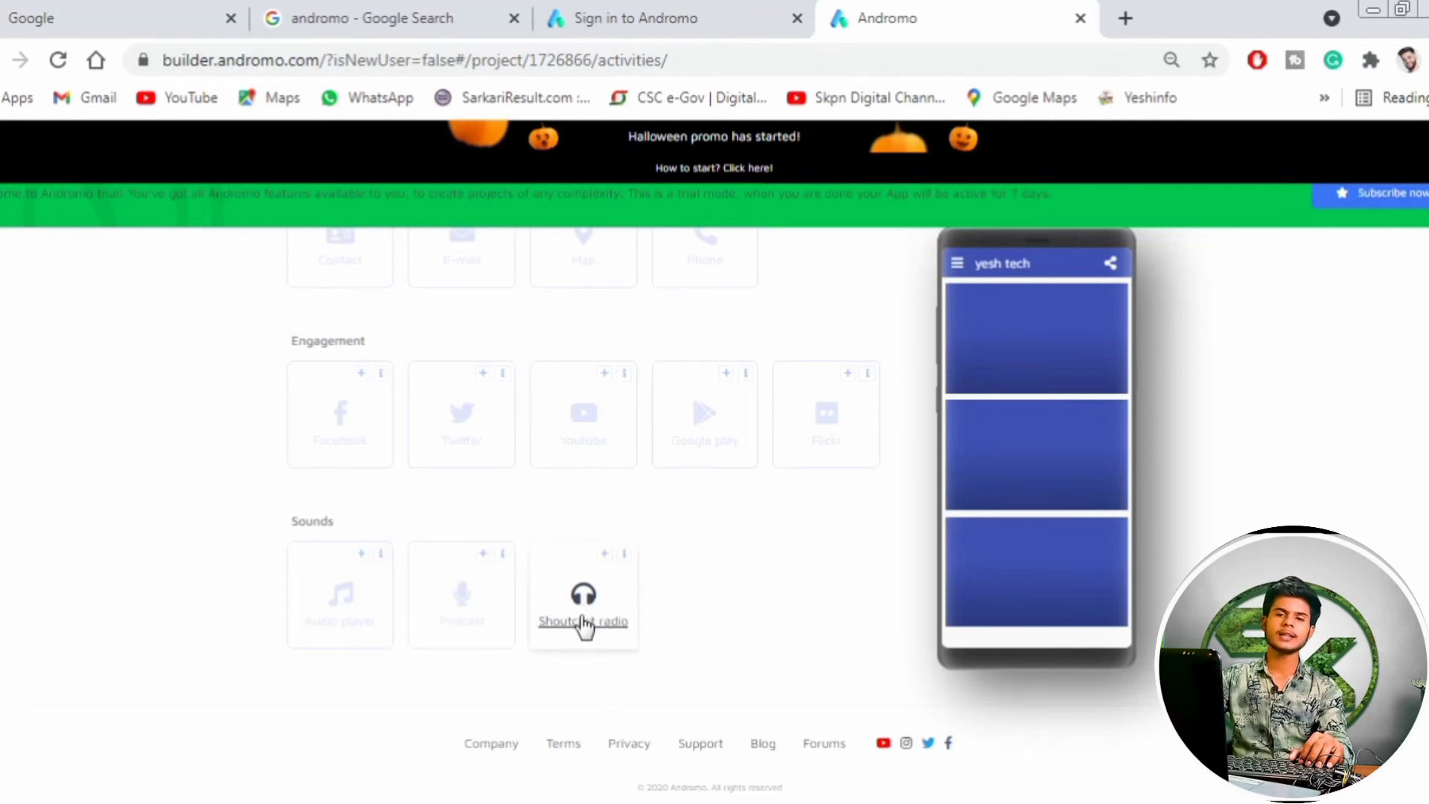
scroll(576, 621, up, 10)
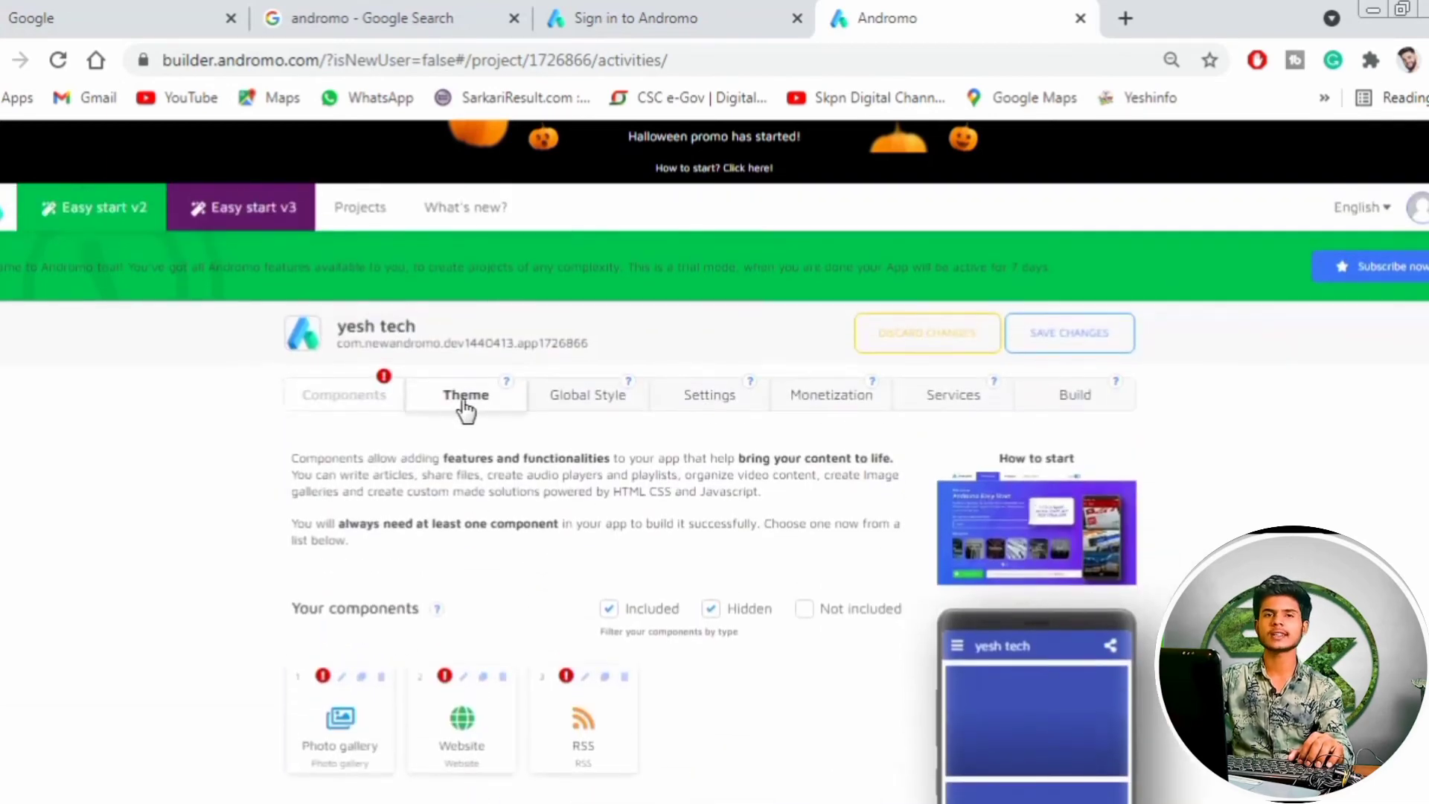
Review the Global Style color settings, including the primary color, accent color and body style
click(575, 400)
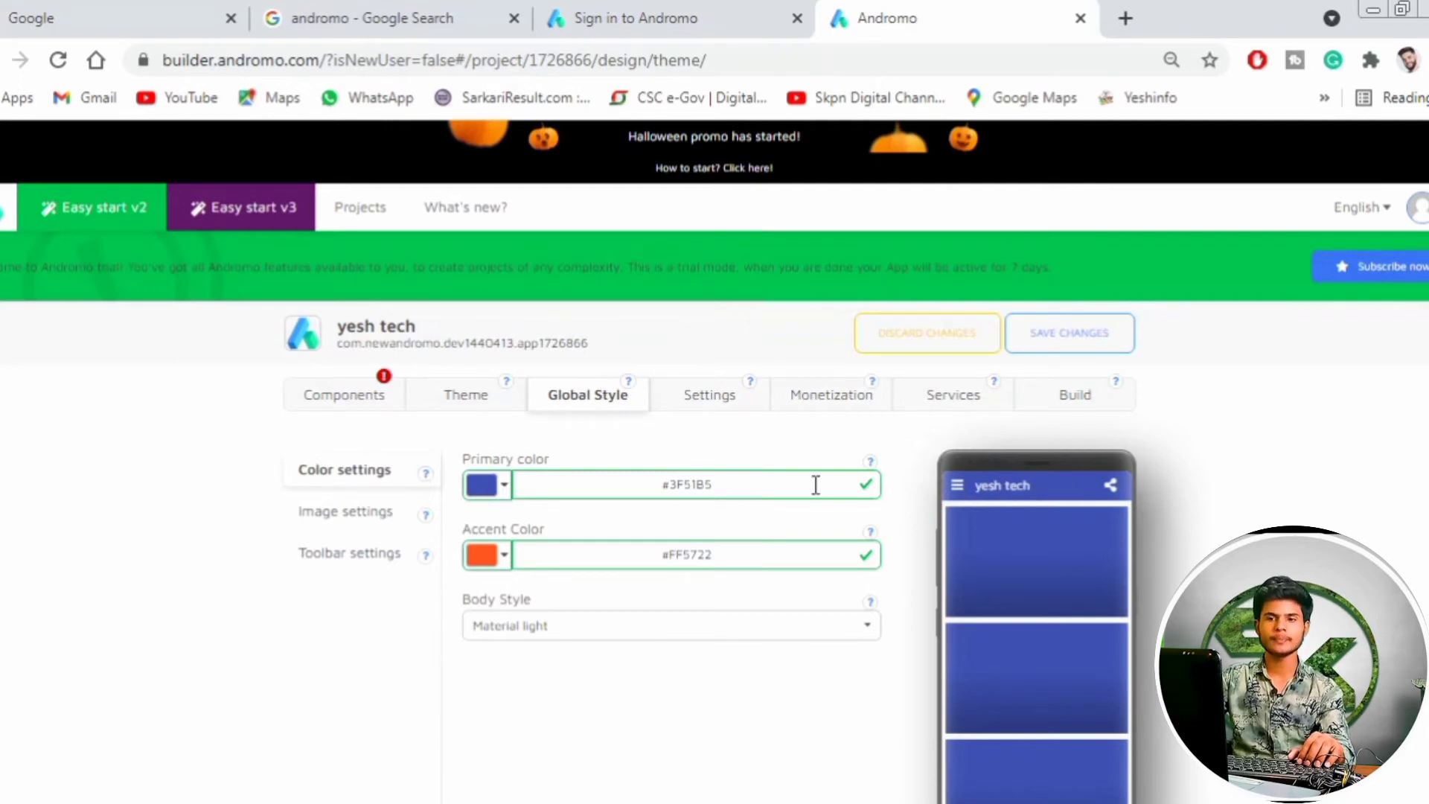
scroll(1055, 601, down, 2)
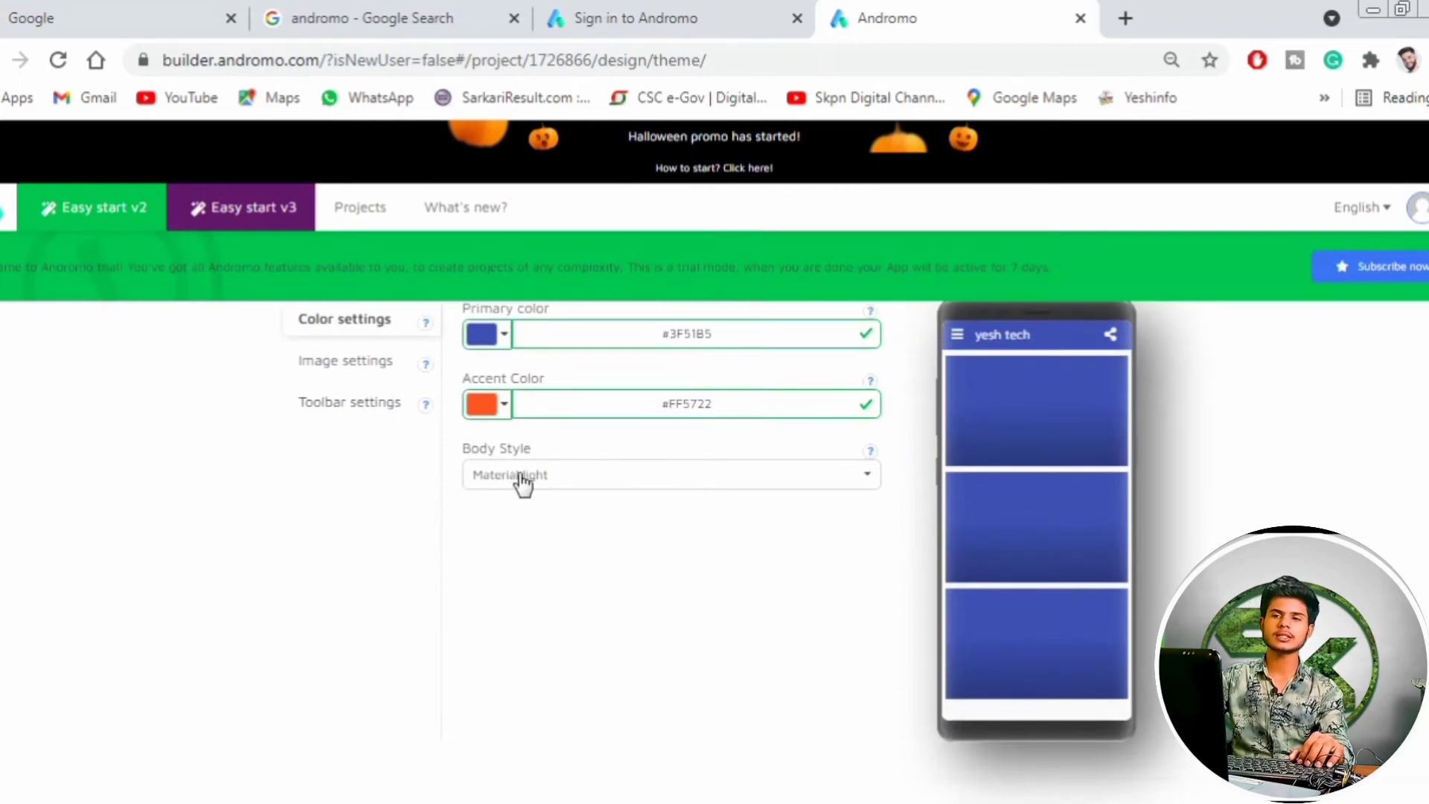
scroll(513, 484, up, 2)
Examine the Basic App Information in the project's Settings, including the app name, version, target market, category and description fields
click(673, 363)
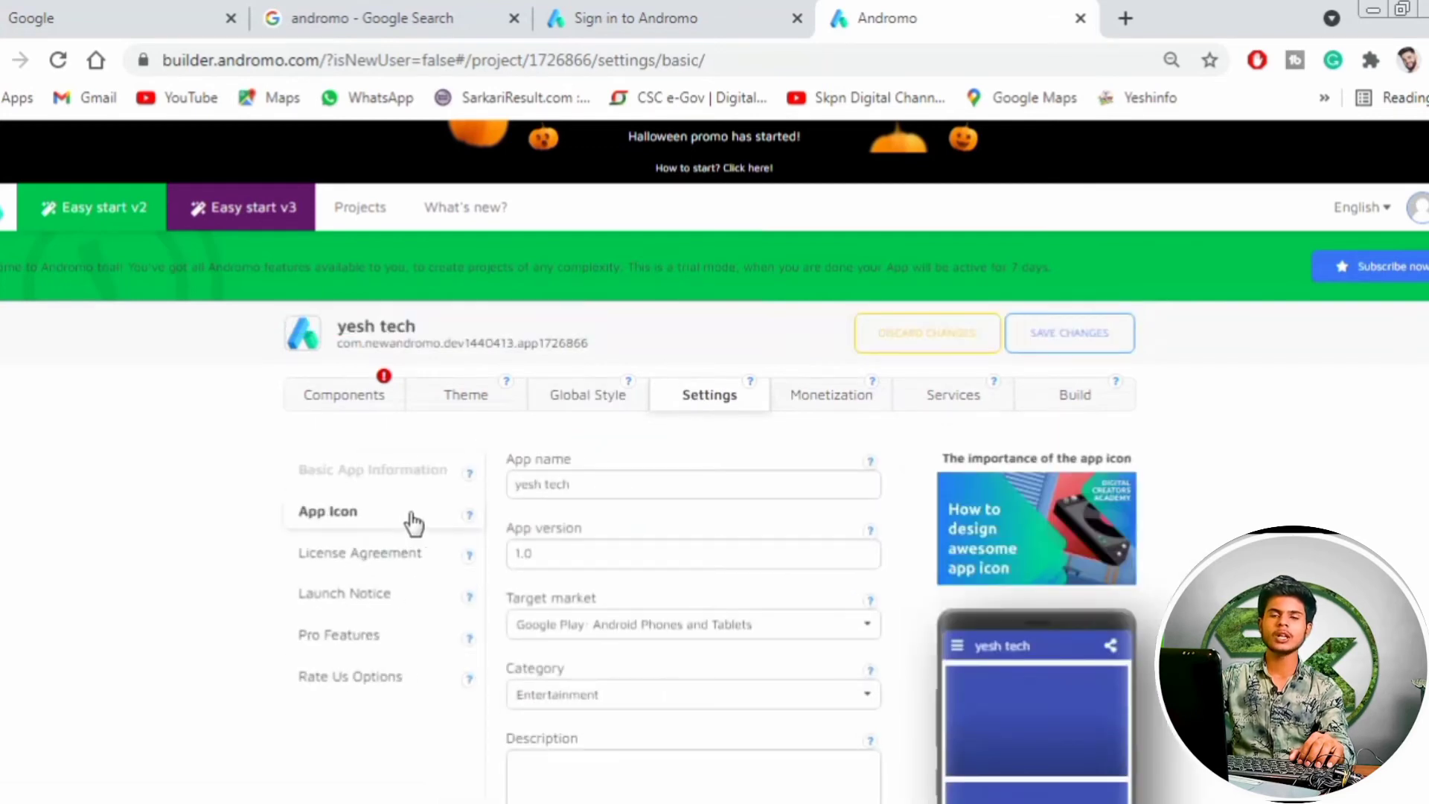
click(584, 485)
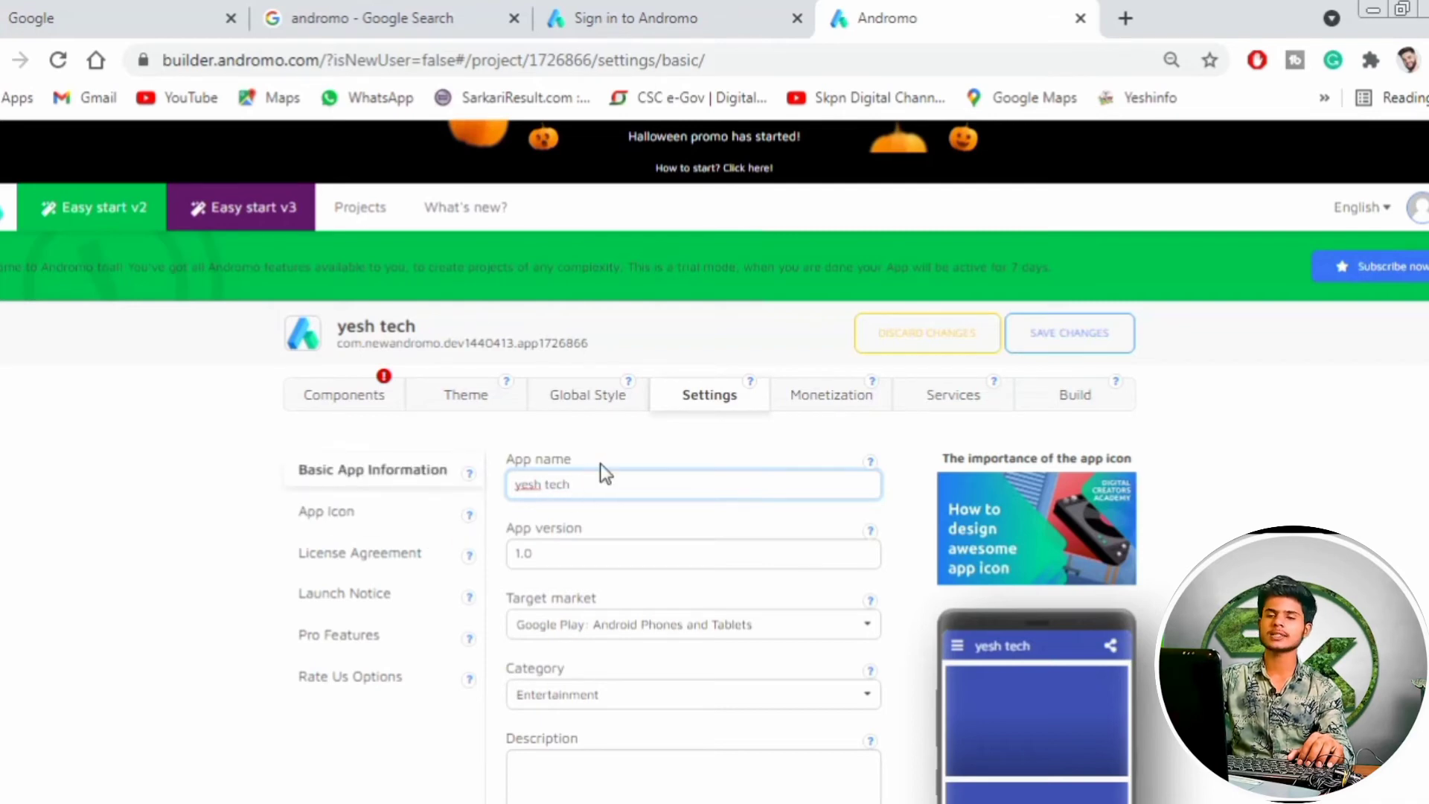
mouse_move(597, 497)
mouse_down()
mouse_move(536, 498)
mouse_move(584, 498)
mouse_up()
click(584, 483)
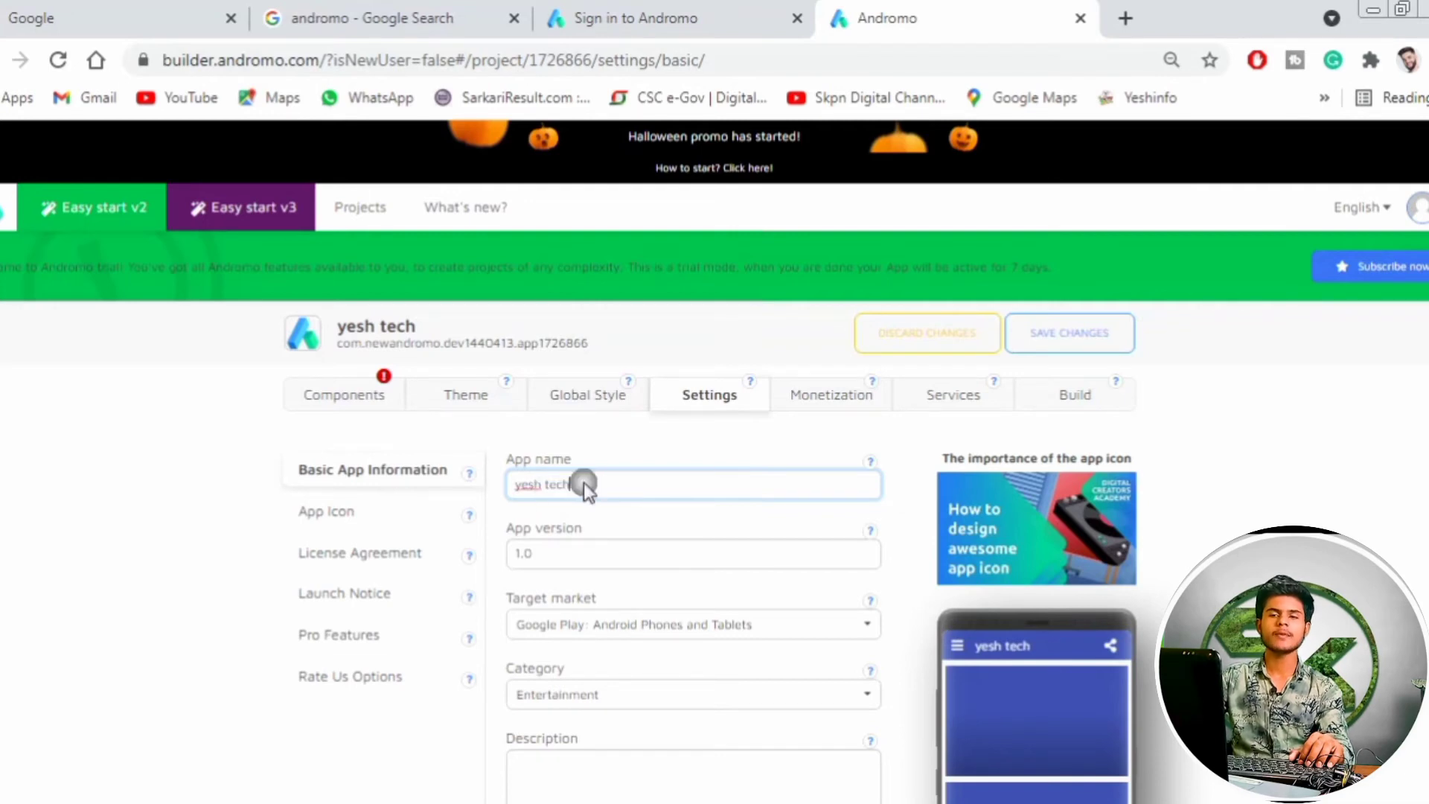
click(552, 553)
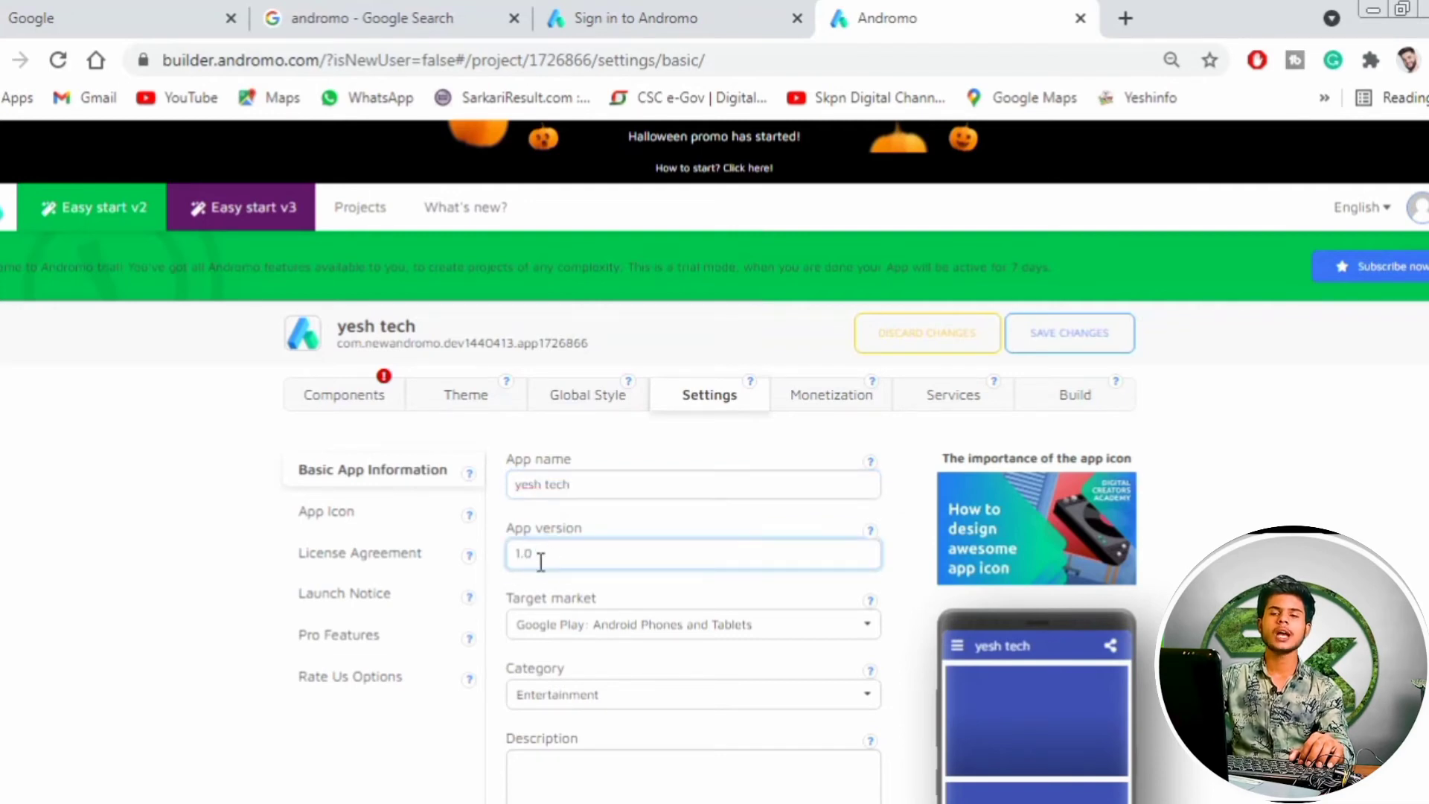
scroll(543, 557, down, 2)
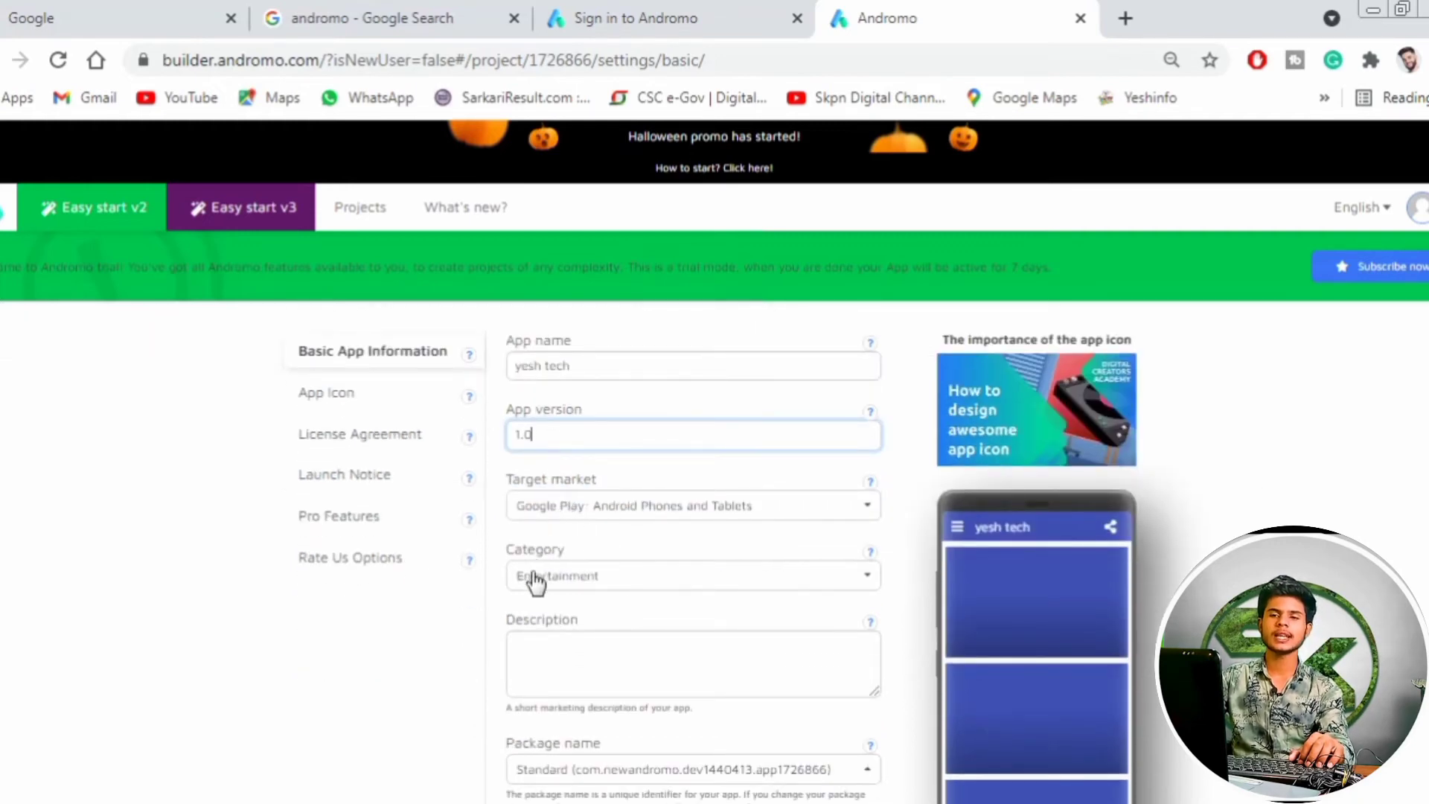
click(524, 646)
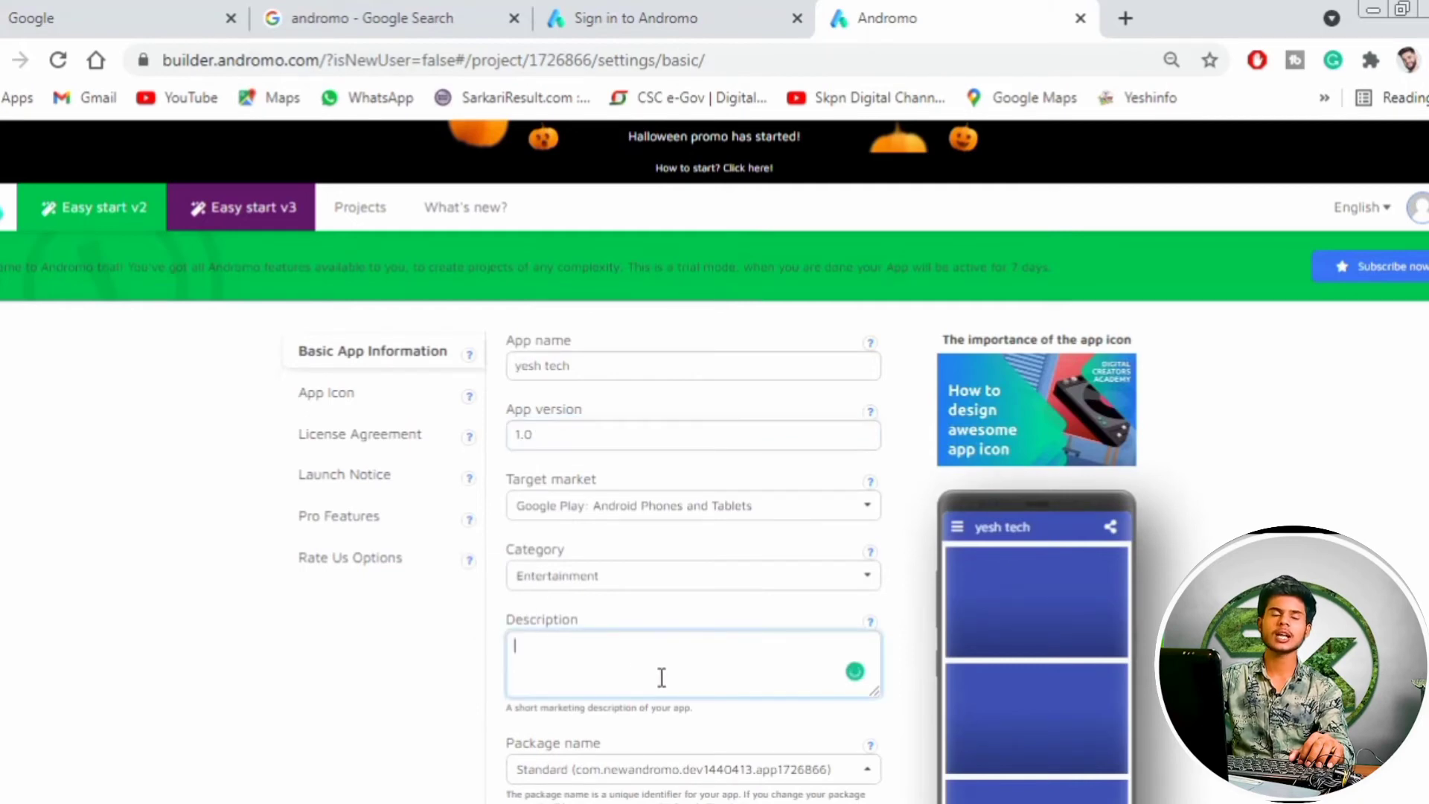
click(686, 680)
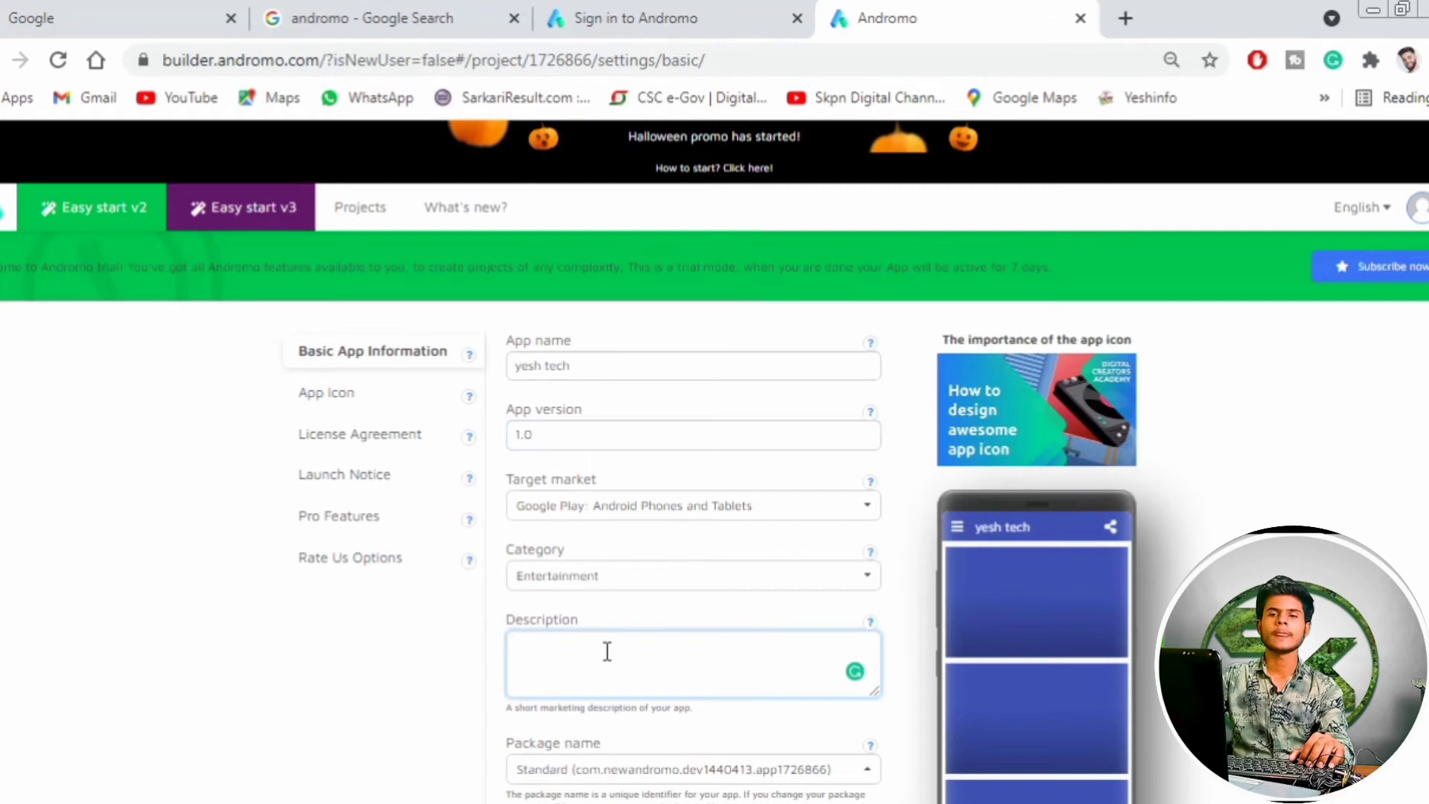
Look over the rest of the Basic App Information settings and open the App Icon settings
scroll(607, 660, down, 3)
scroll(605, 649, up, 5)
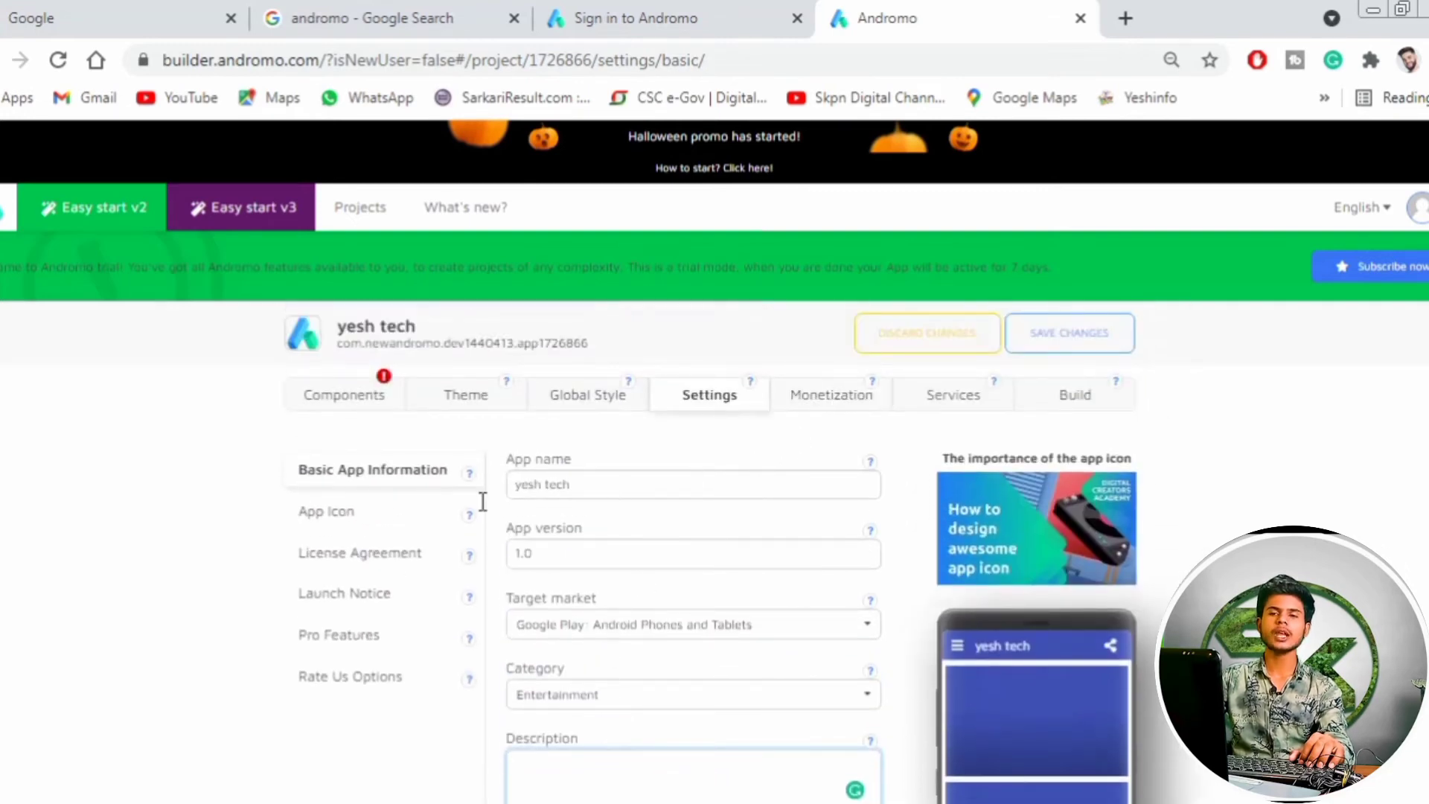
click(325, 518)
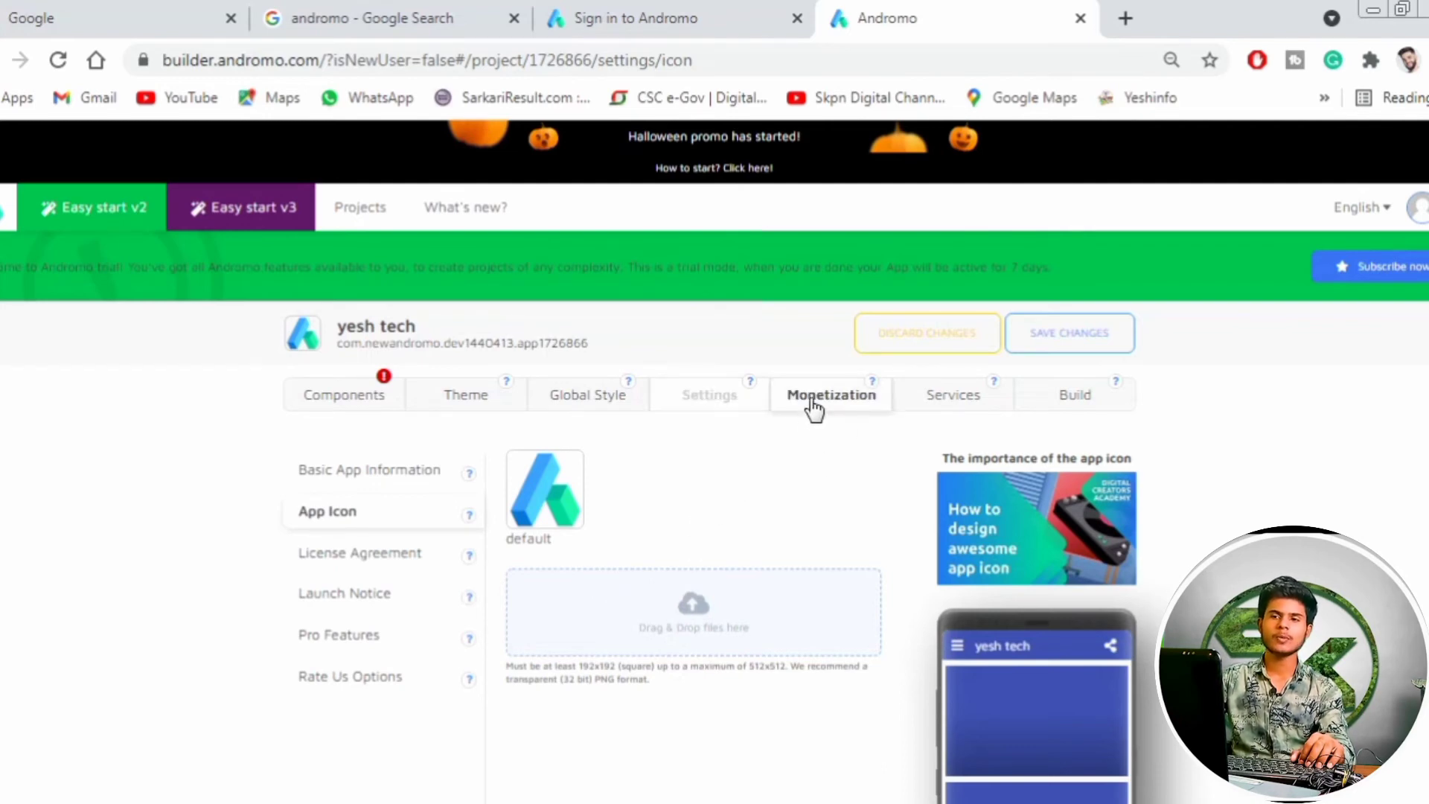
Review the Monetization section's ad settings, listed ad networks and trial plan restrictions
click(849, 402)
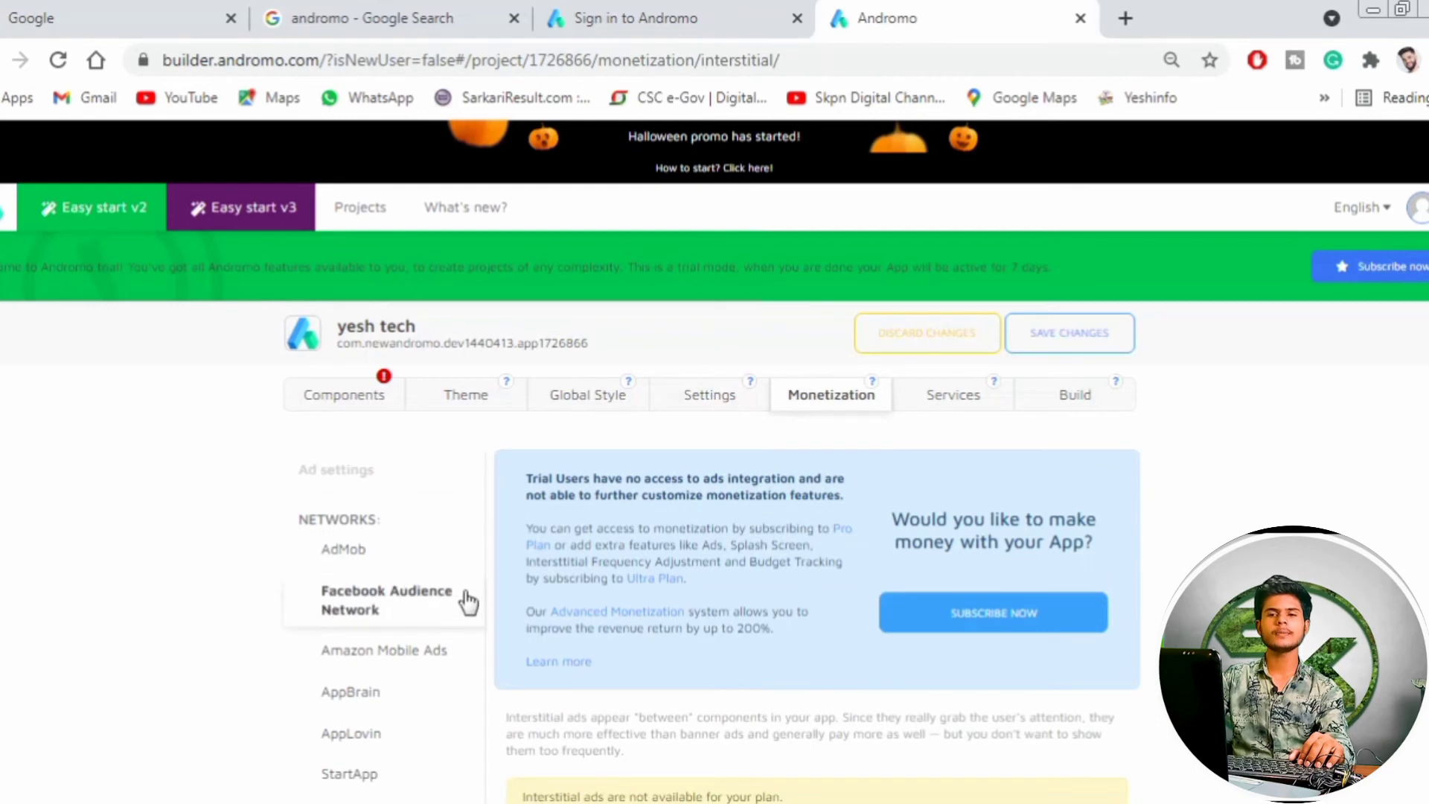
scroll(520, 619, down, 1)
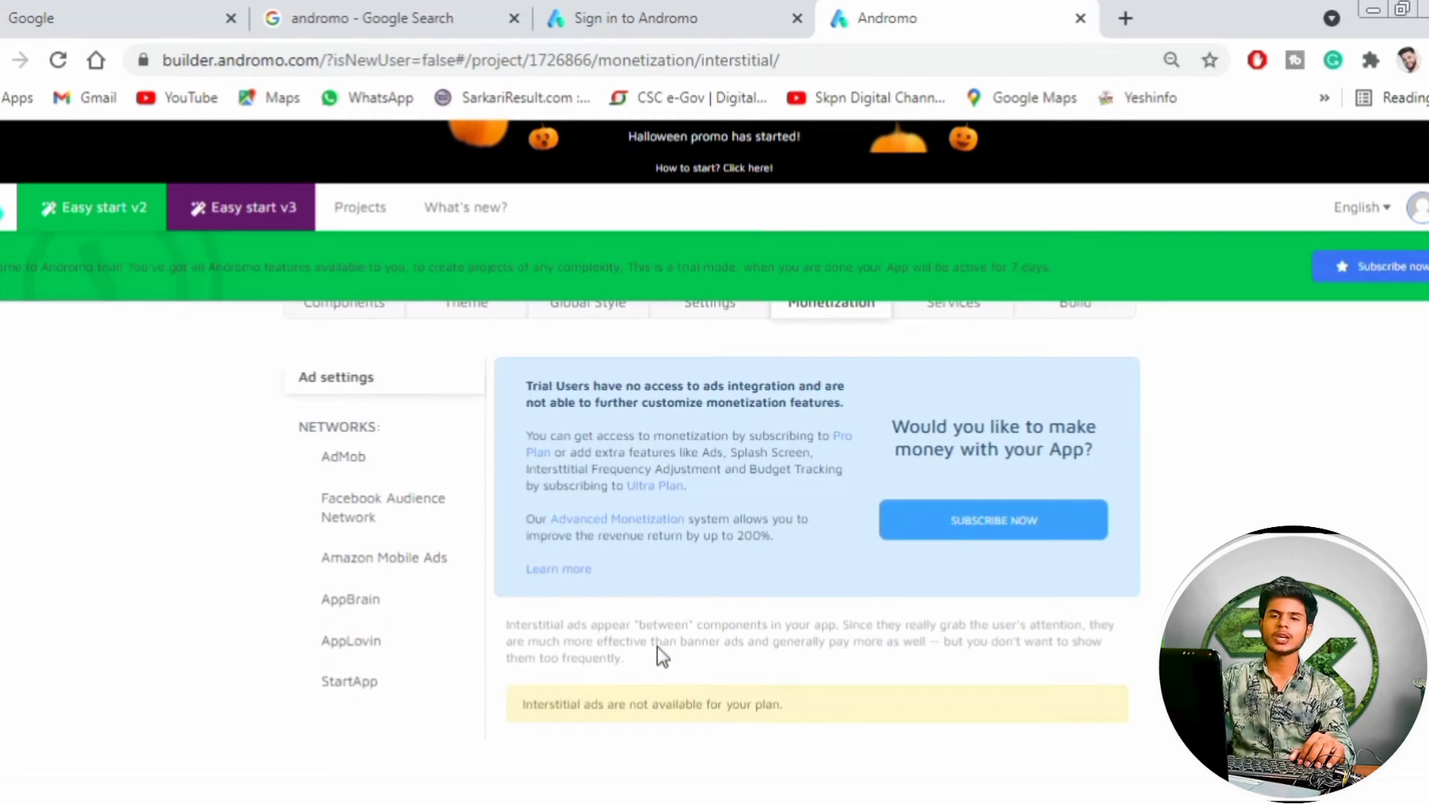
scroll(663, 644, up, 1)
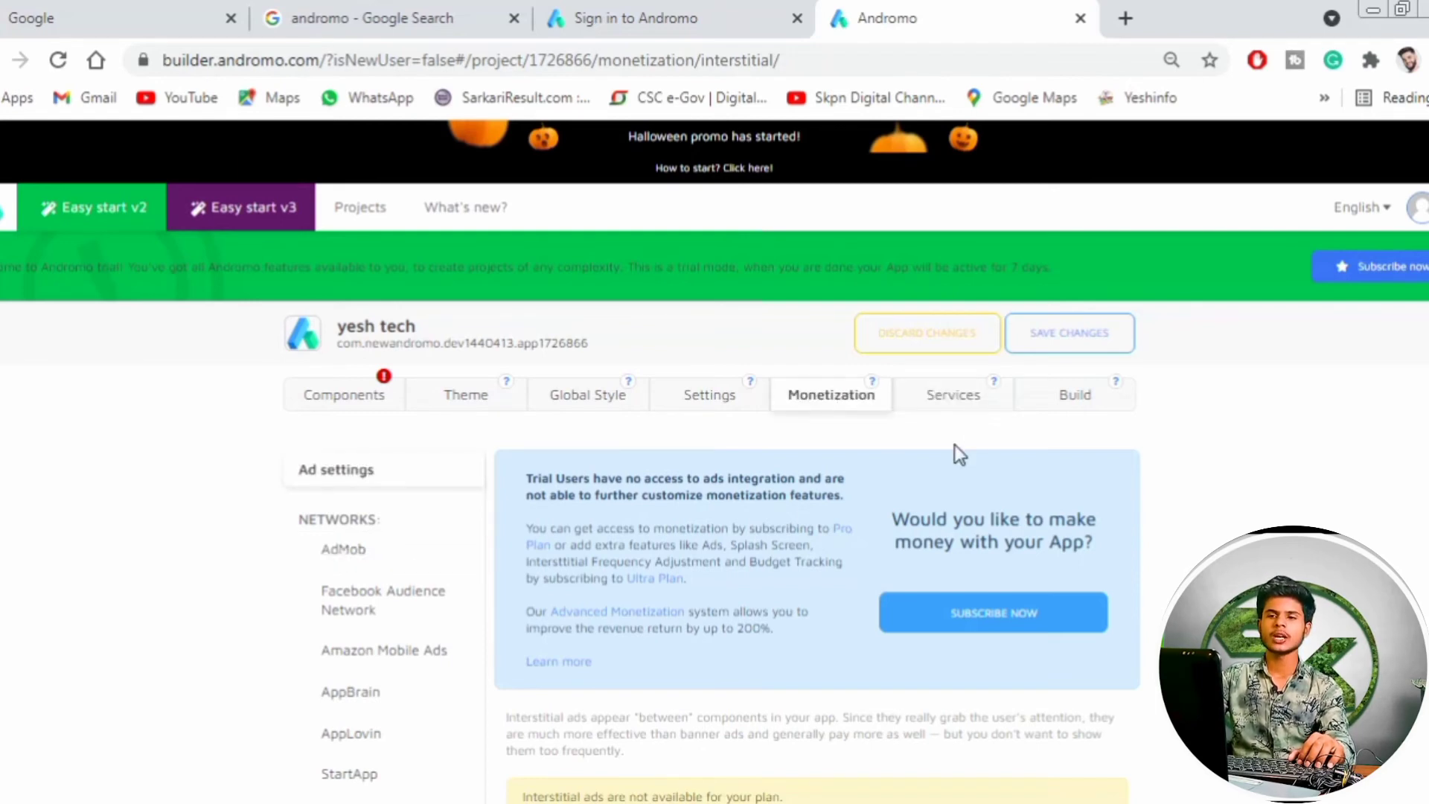
Examine the Firebase Analytics service at 90% page zoom, enabling it briefly to view its configuration upload area and disabling it again
click(955, 402)
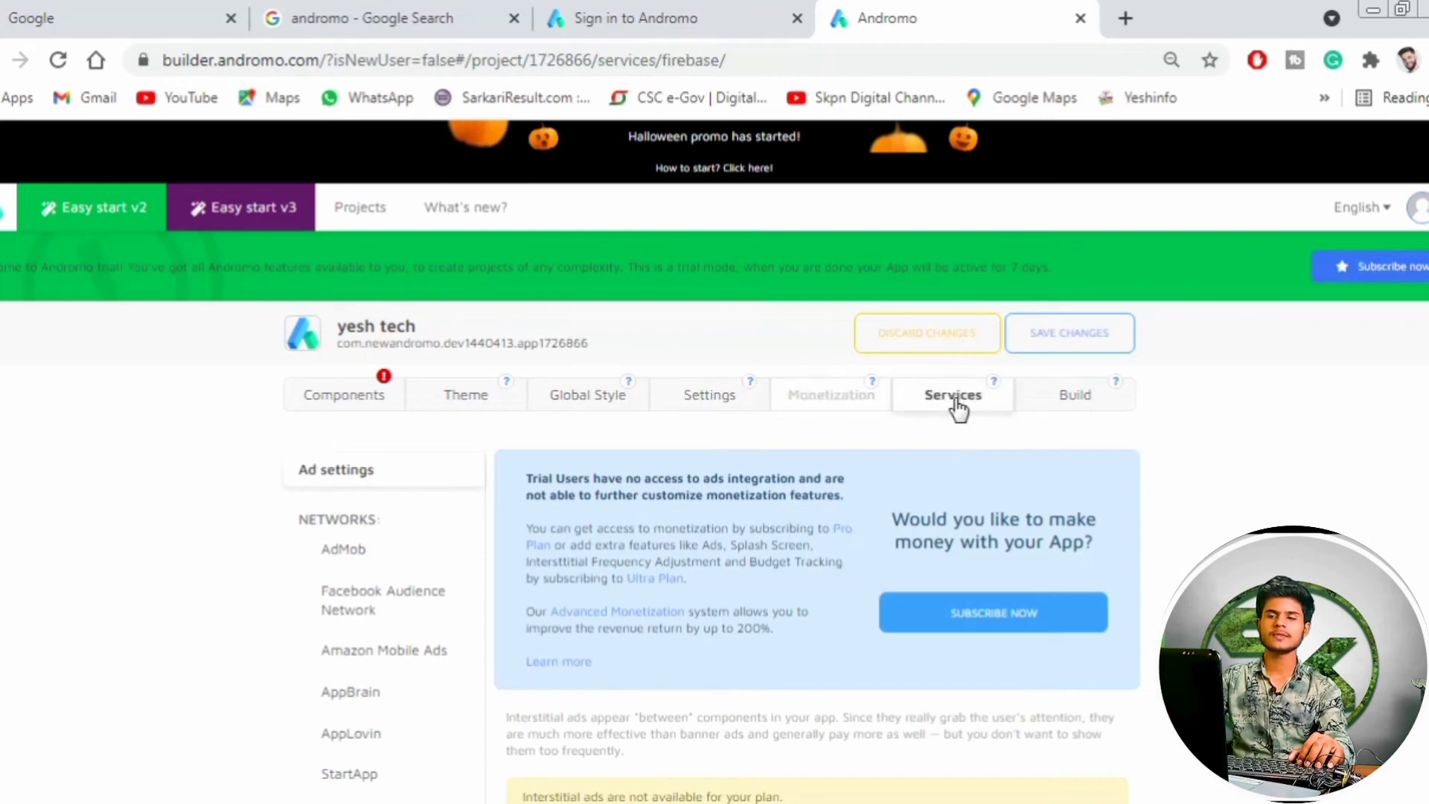
scroll(693, 573, down, 1)
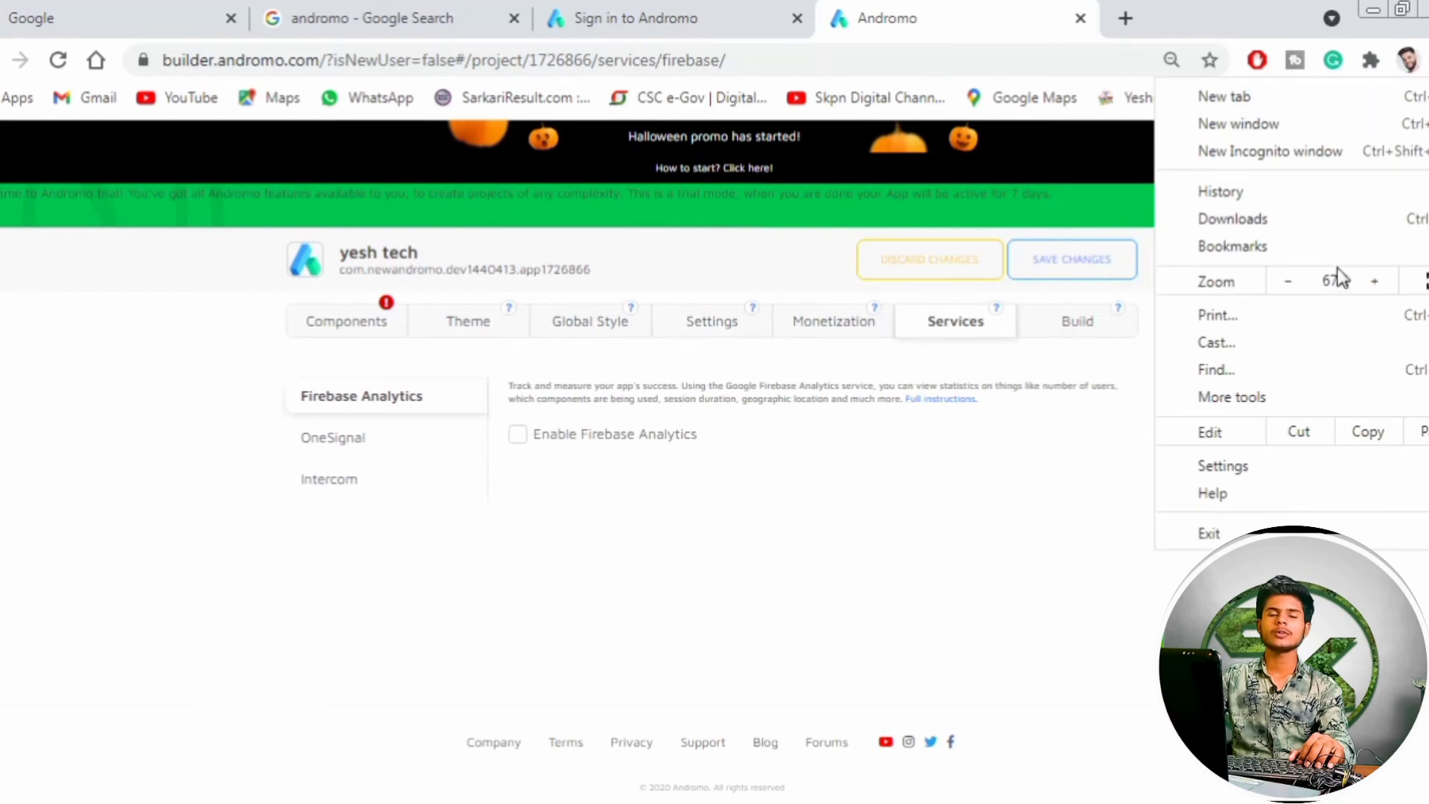
click(1377, 281)
click(1377, 281)
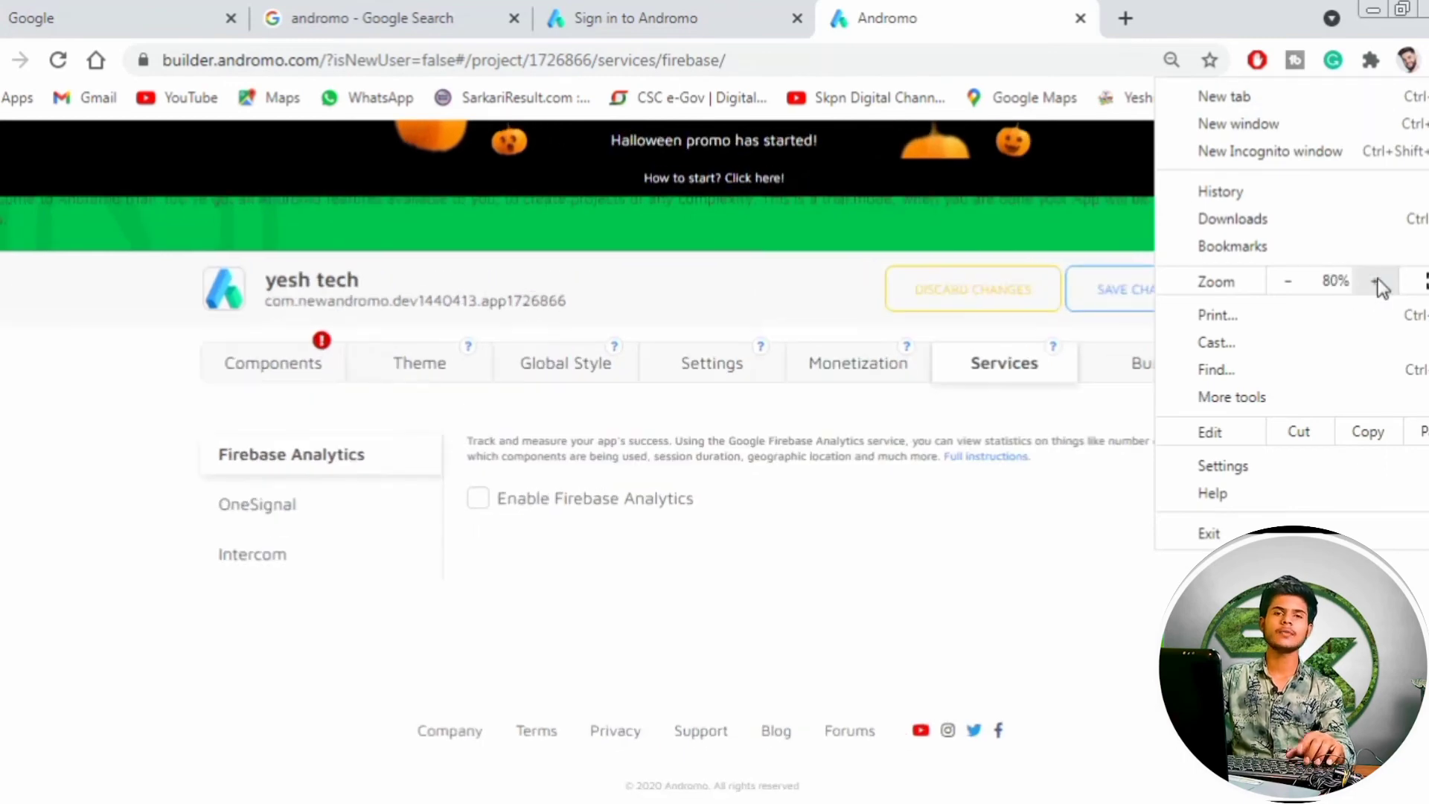
click(1377, 281)
click(460, 570)
scroll(259, 643, down, 1)
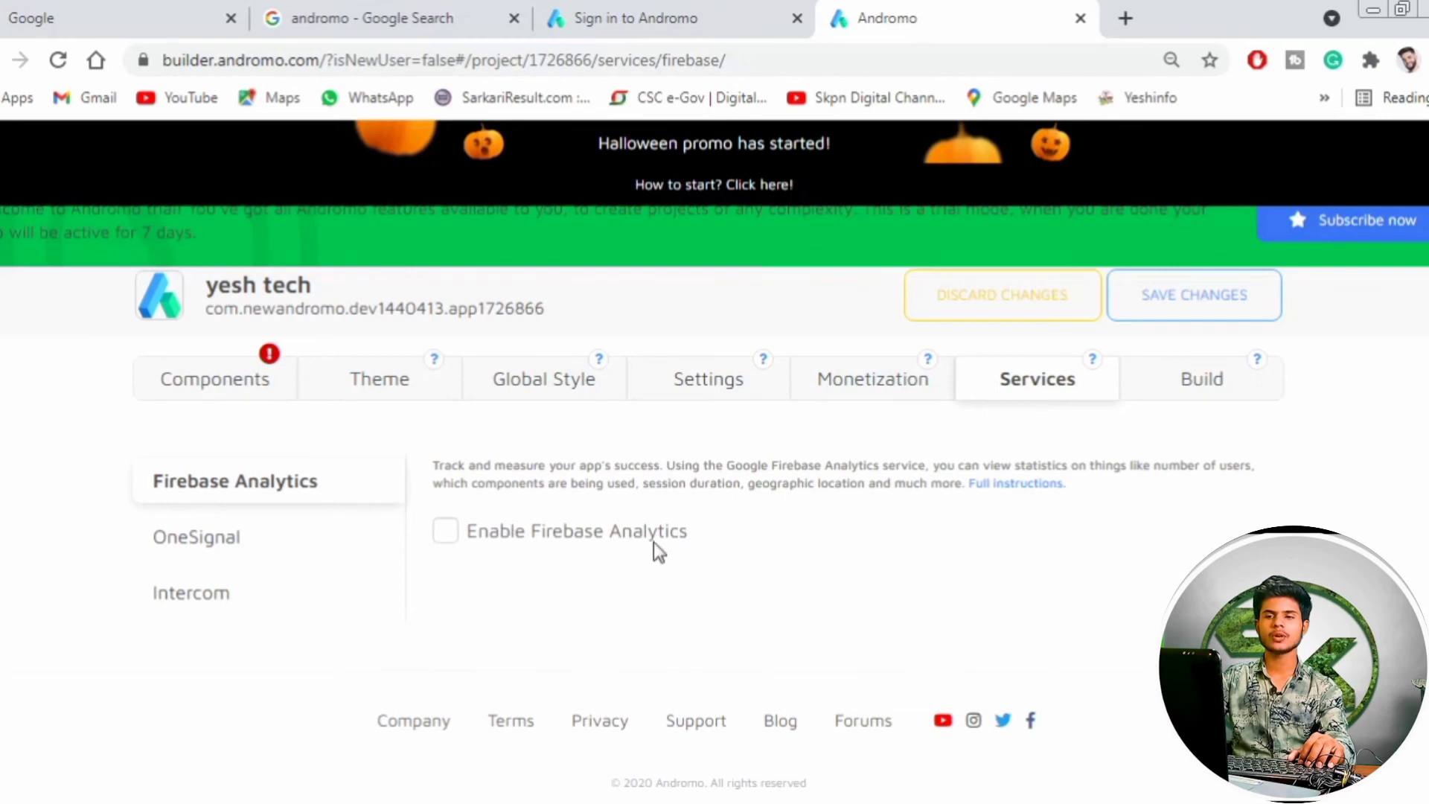
click(449, 530)
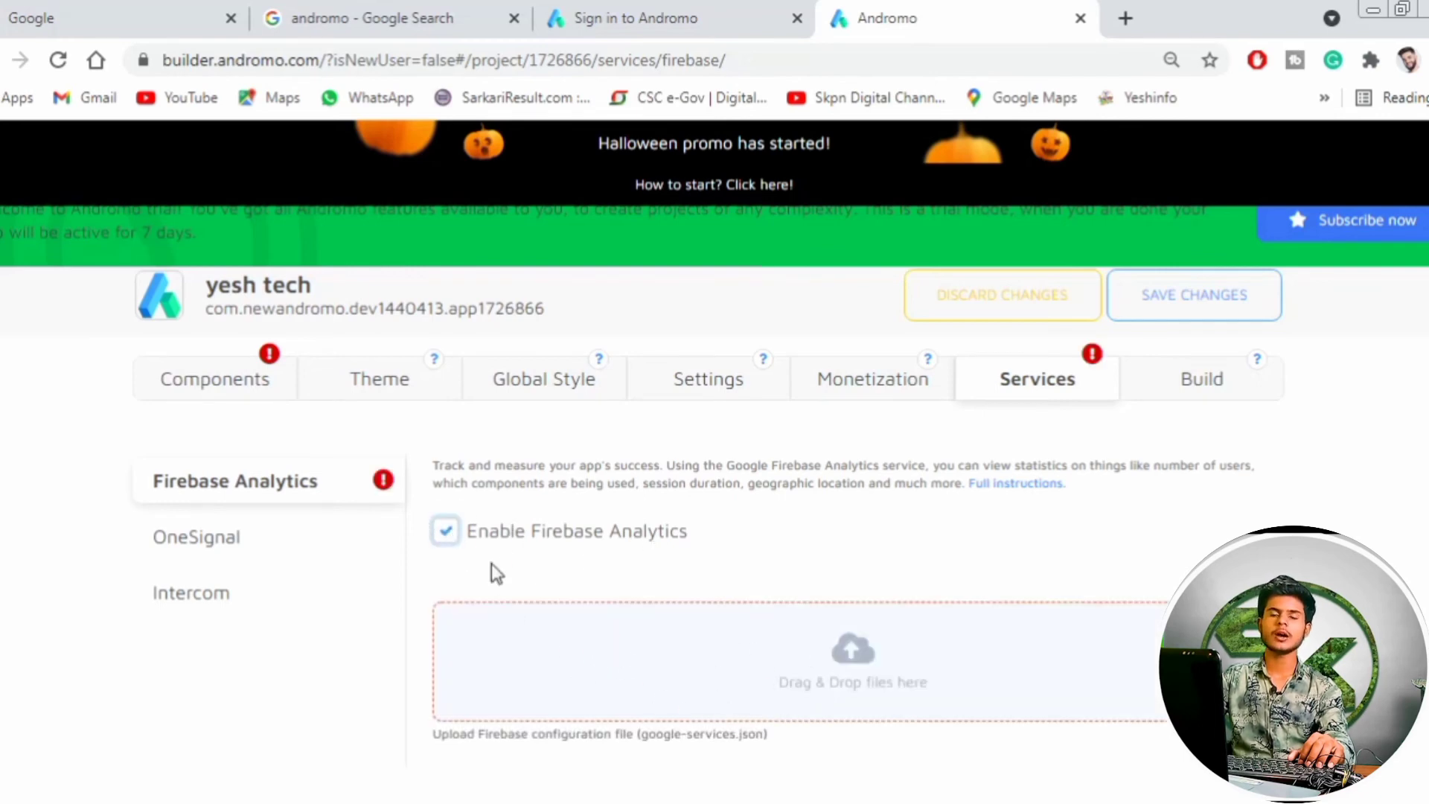
click(445, 531)
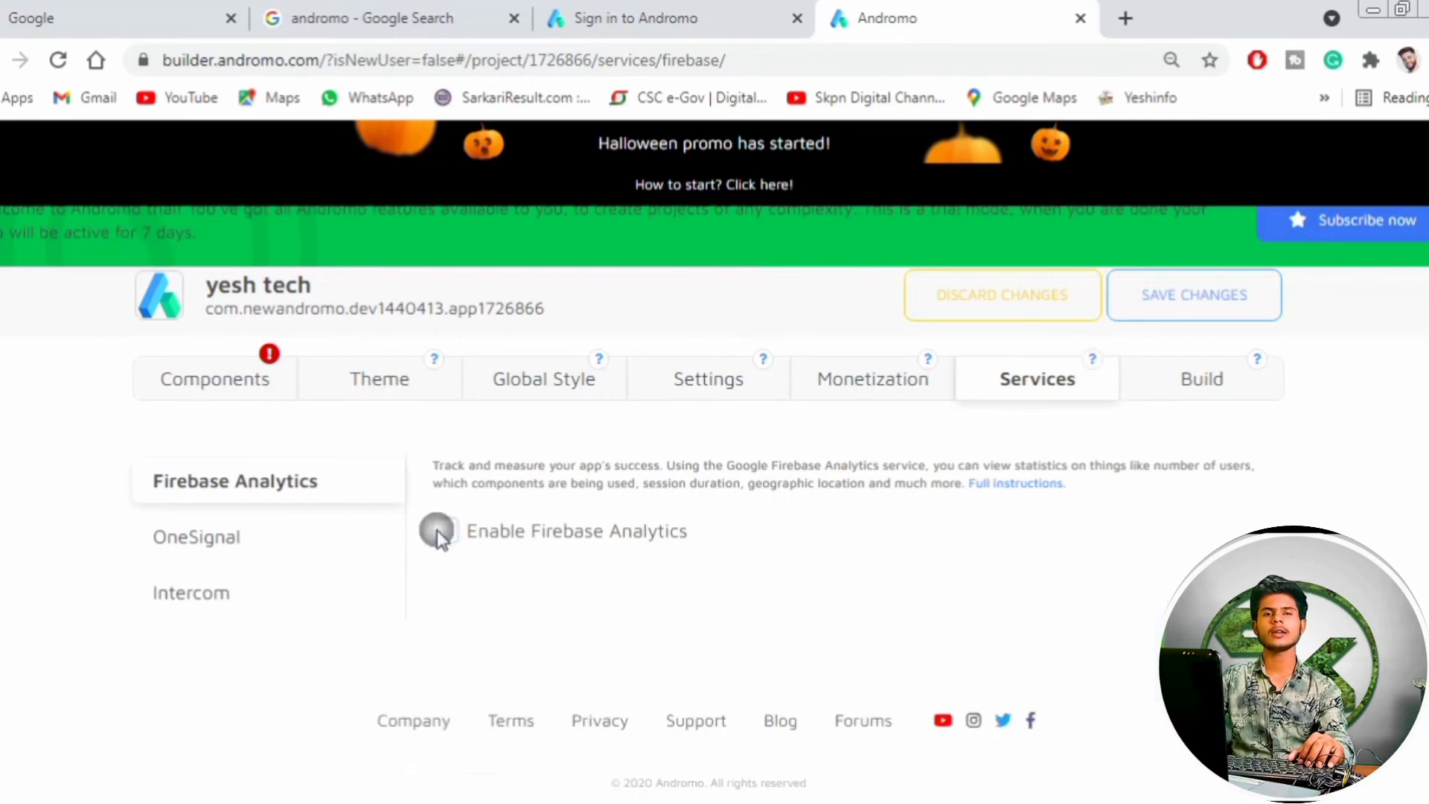
Open the project's Build page and review its build options, trial limits and validation notices
click(1176, 397)
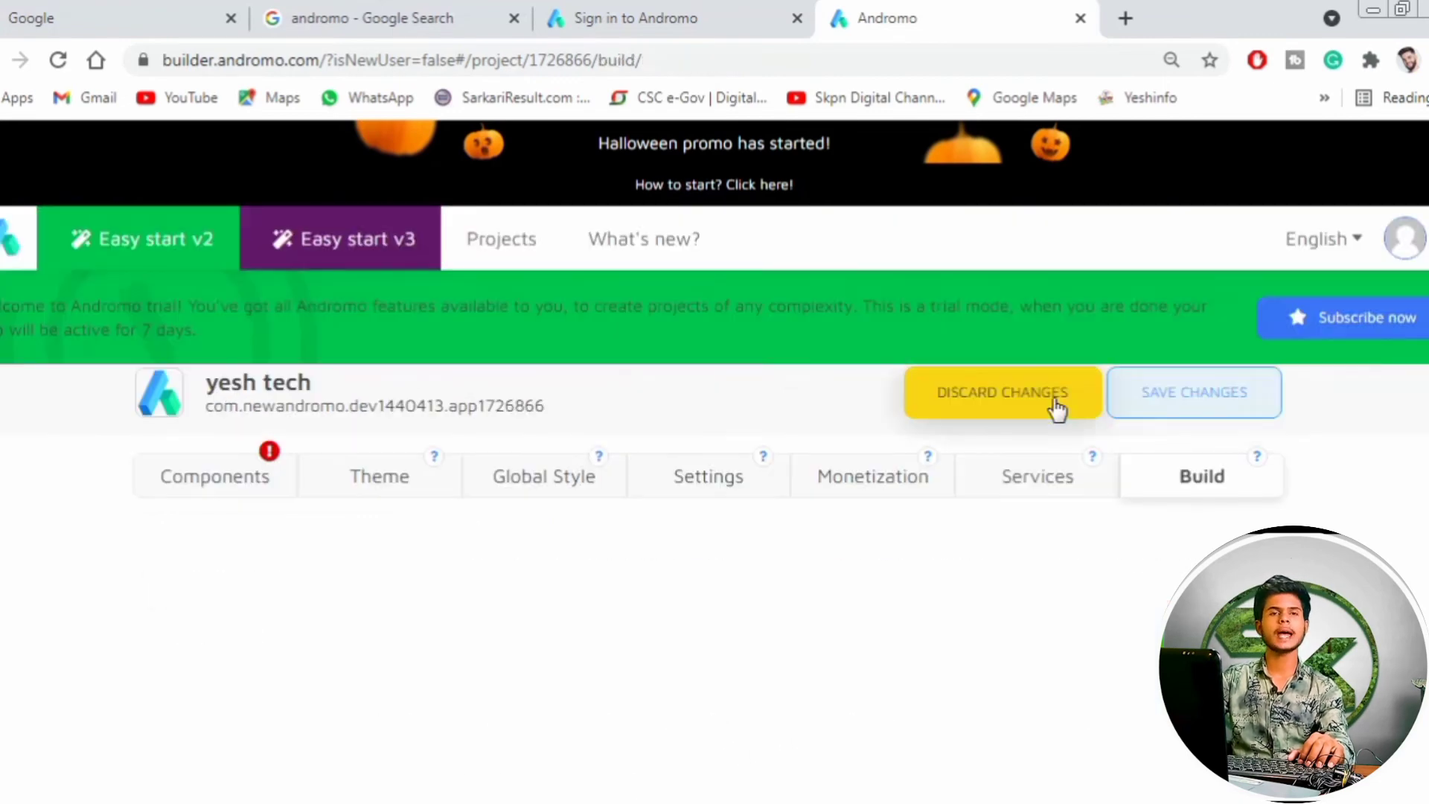
scroll(495, 595, down, 3)
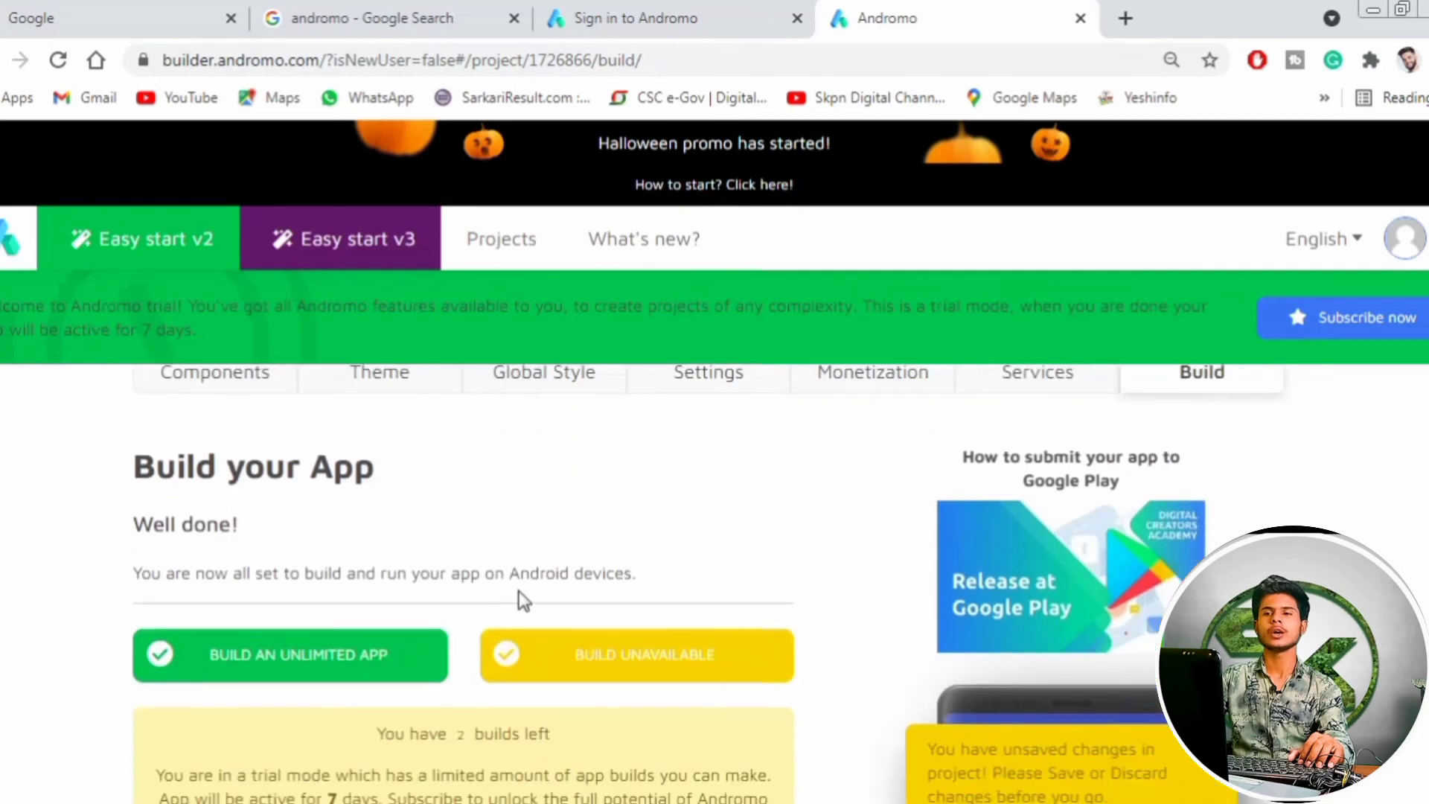
scroll(324, 562, down, 5)
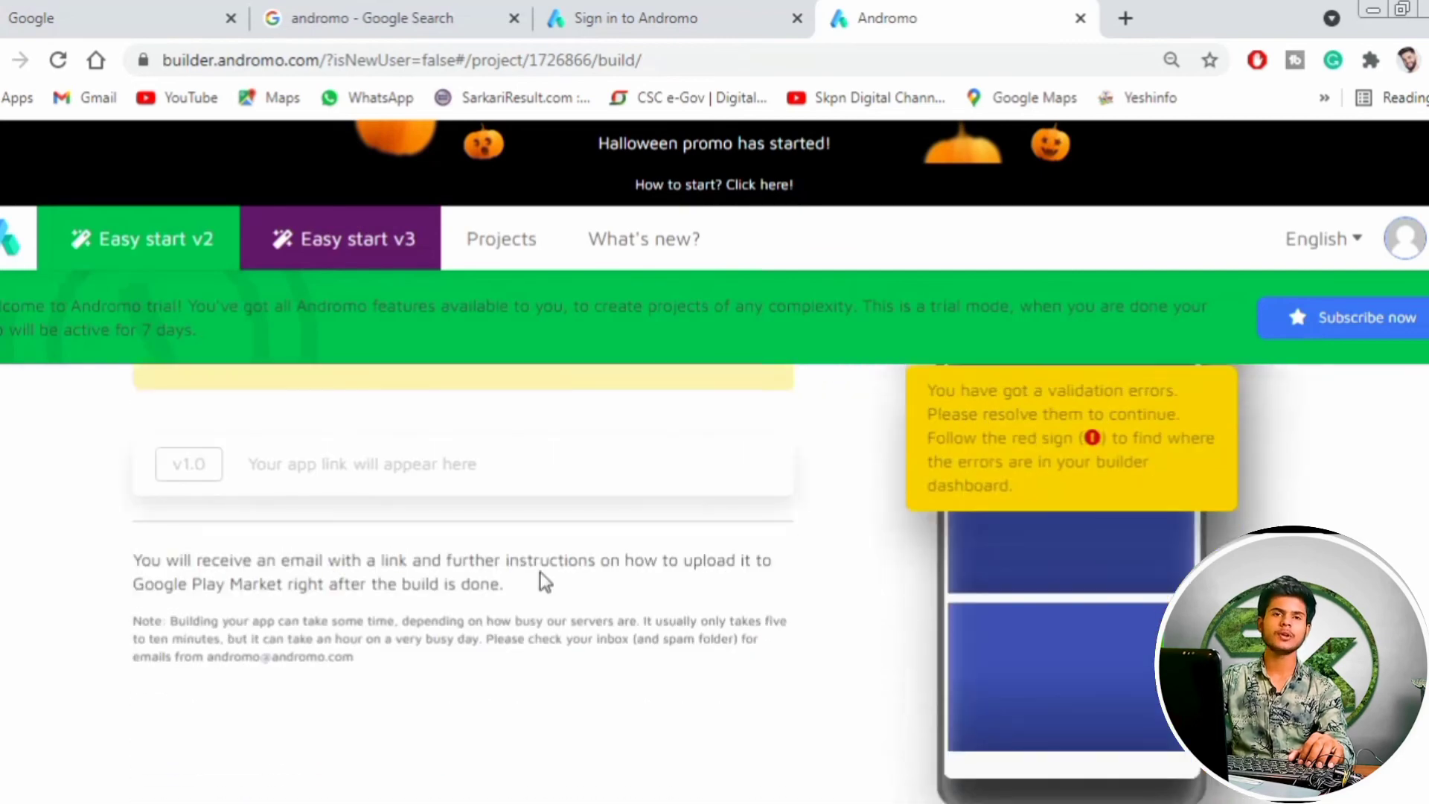
scroll(662, 595, up, 3)
scroll(783, 622, up, 2)
scroll(1008, 637, down, 2)
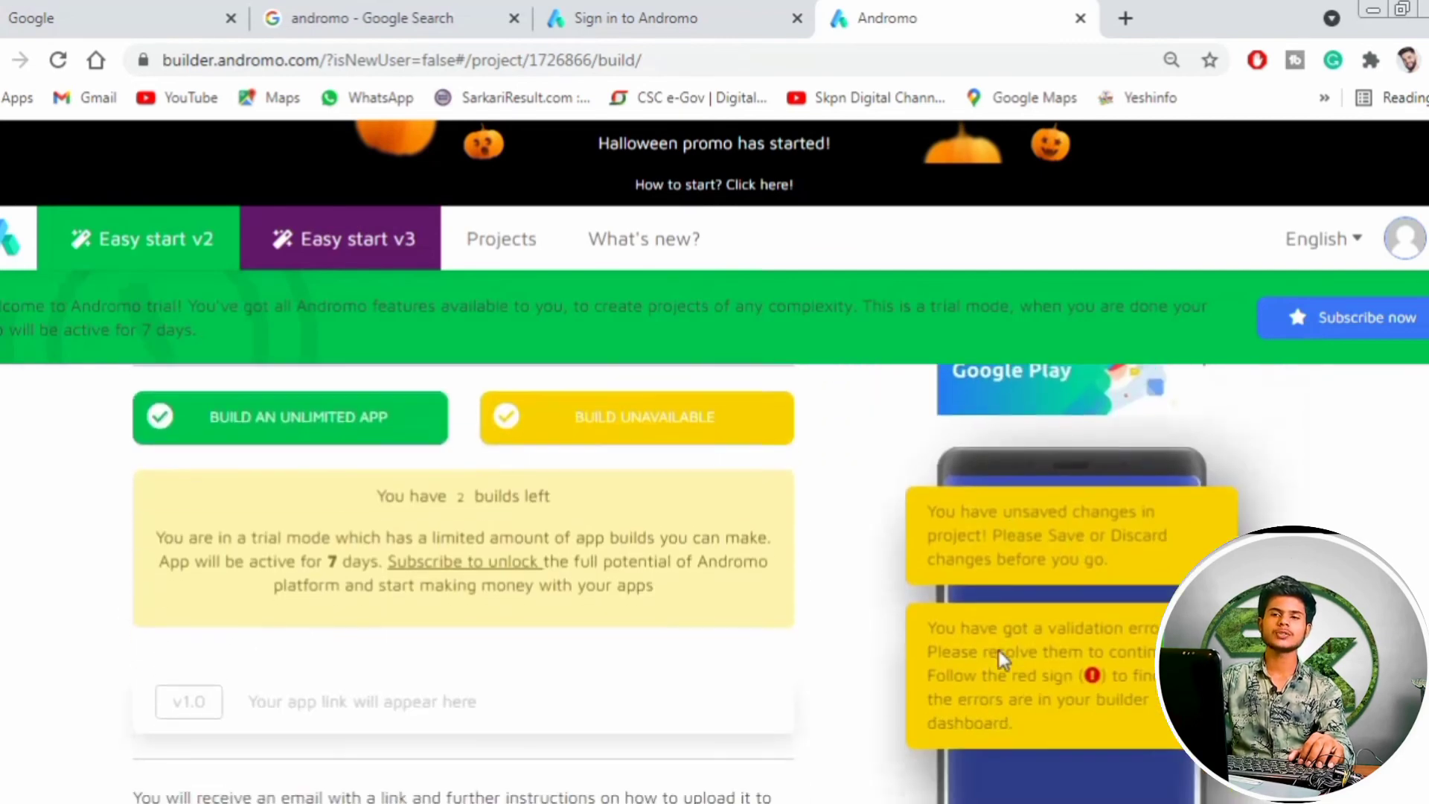
Reduce the browser page zoom to 67%
click(1428, 59)
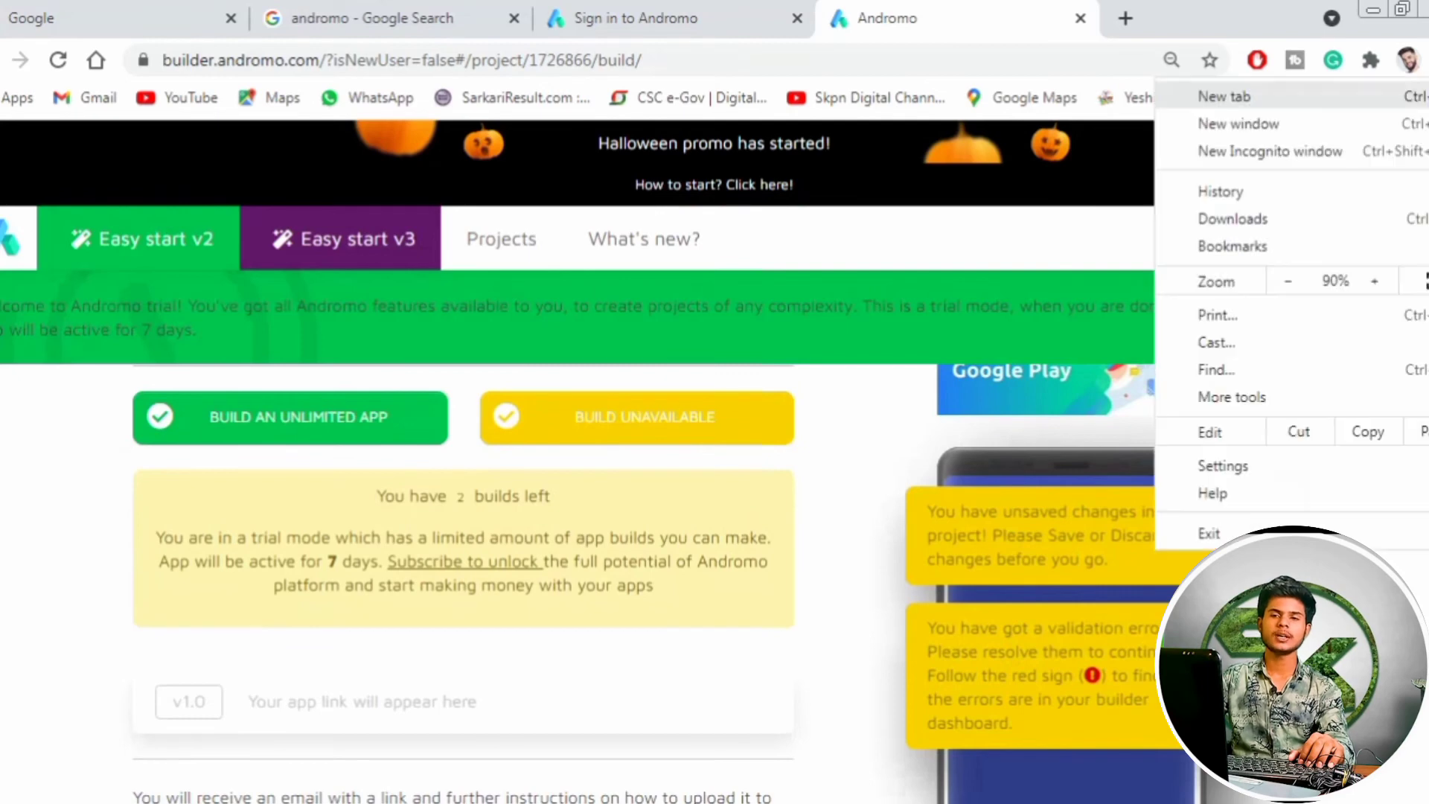
click(1292, 286)
click(1292, 281)
click(1292, 281)
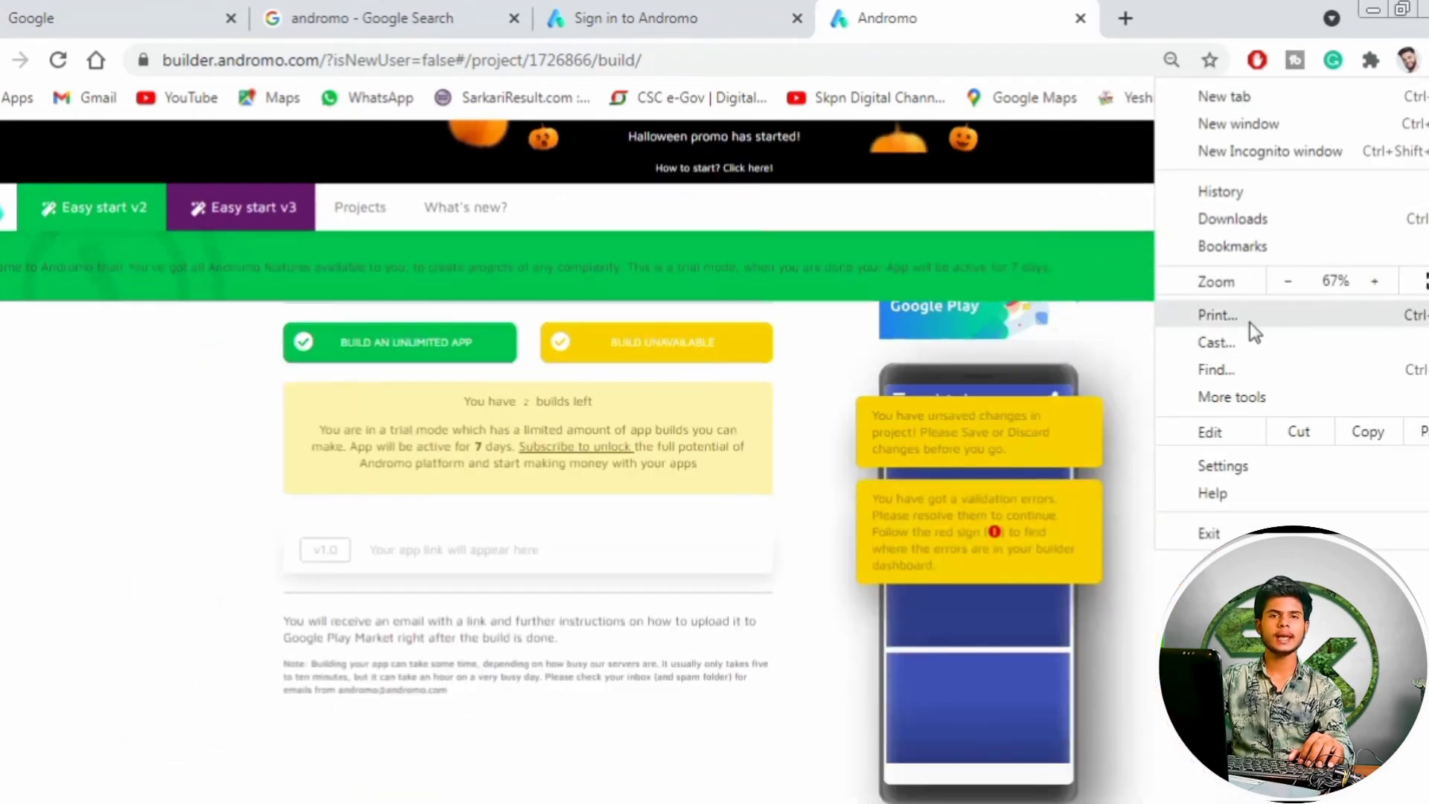
click(1129, 622)
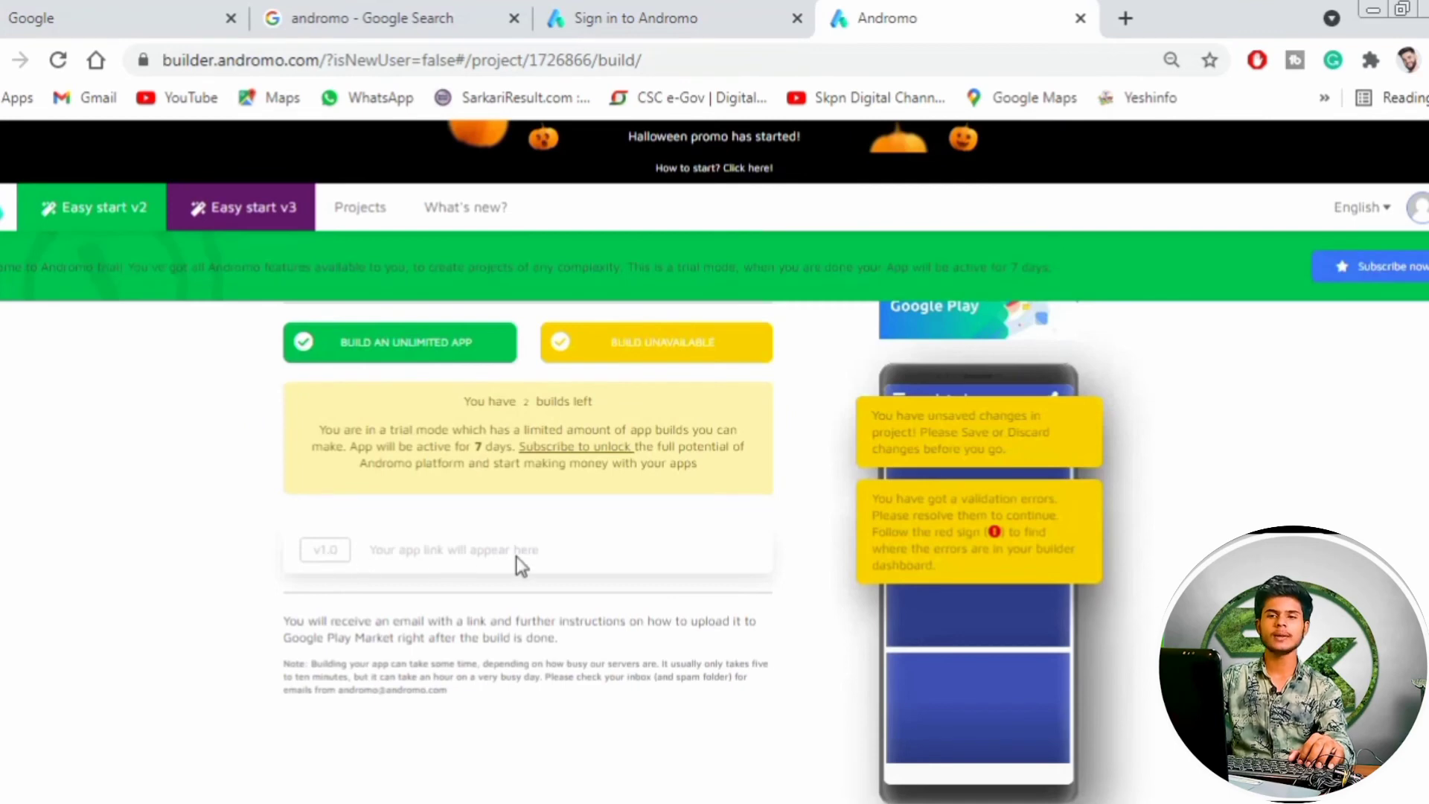
Go over the Build page's trial limits and delivery notes and try to save the project changes
scroll(521, 556, up, 3)
scroll(685, 562, down, 3)
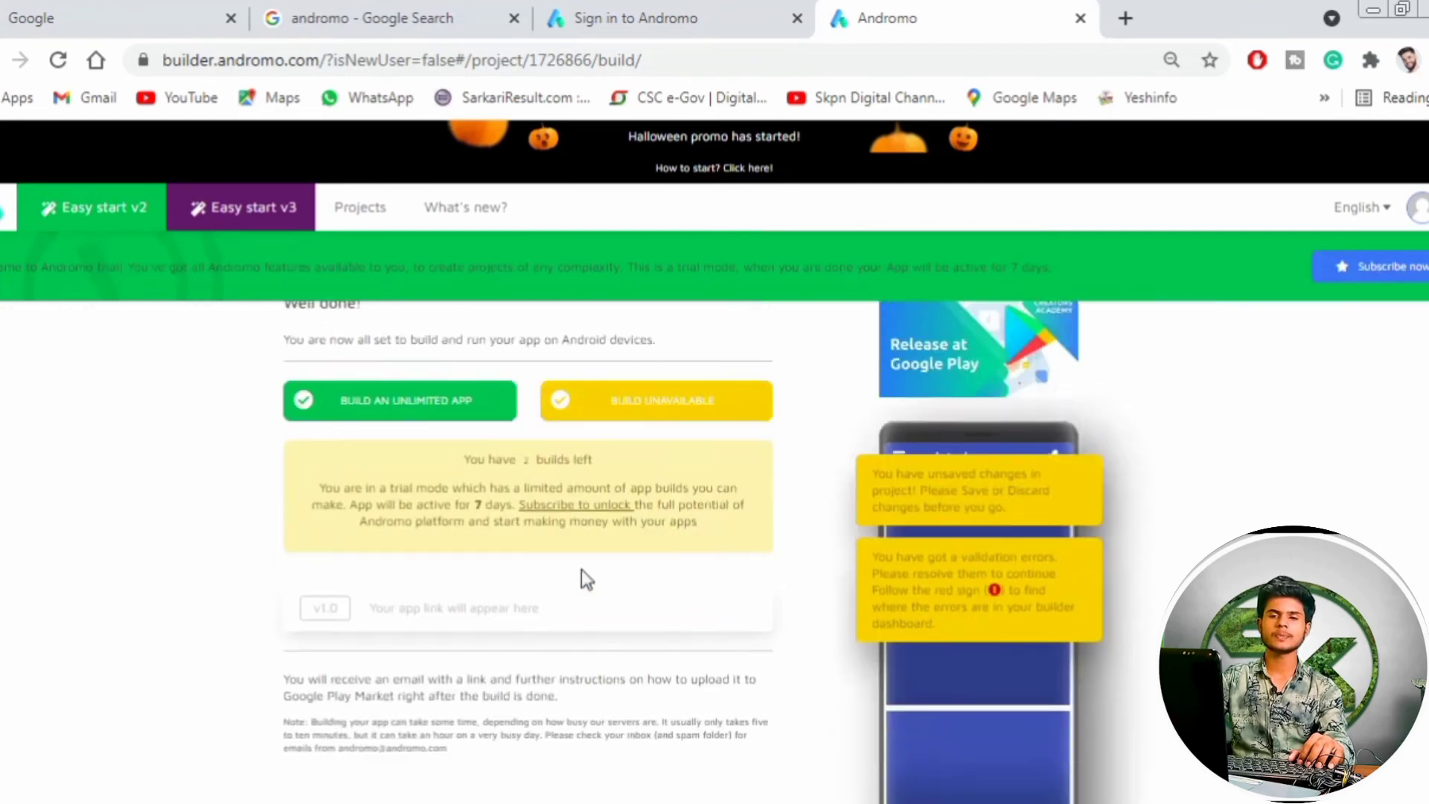
scroll(730, 610, down, 2)
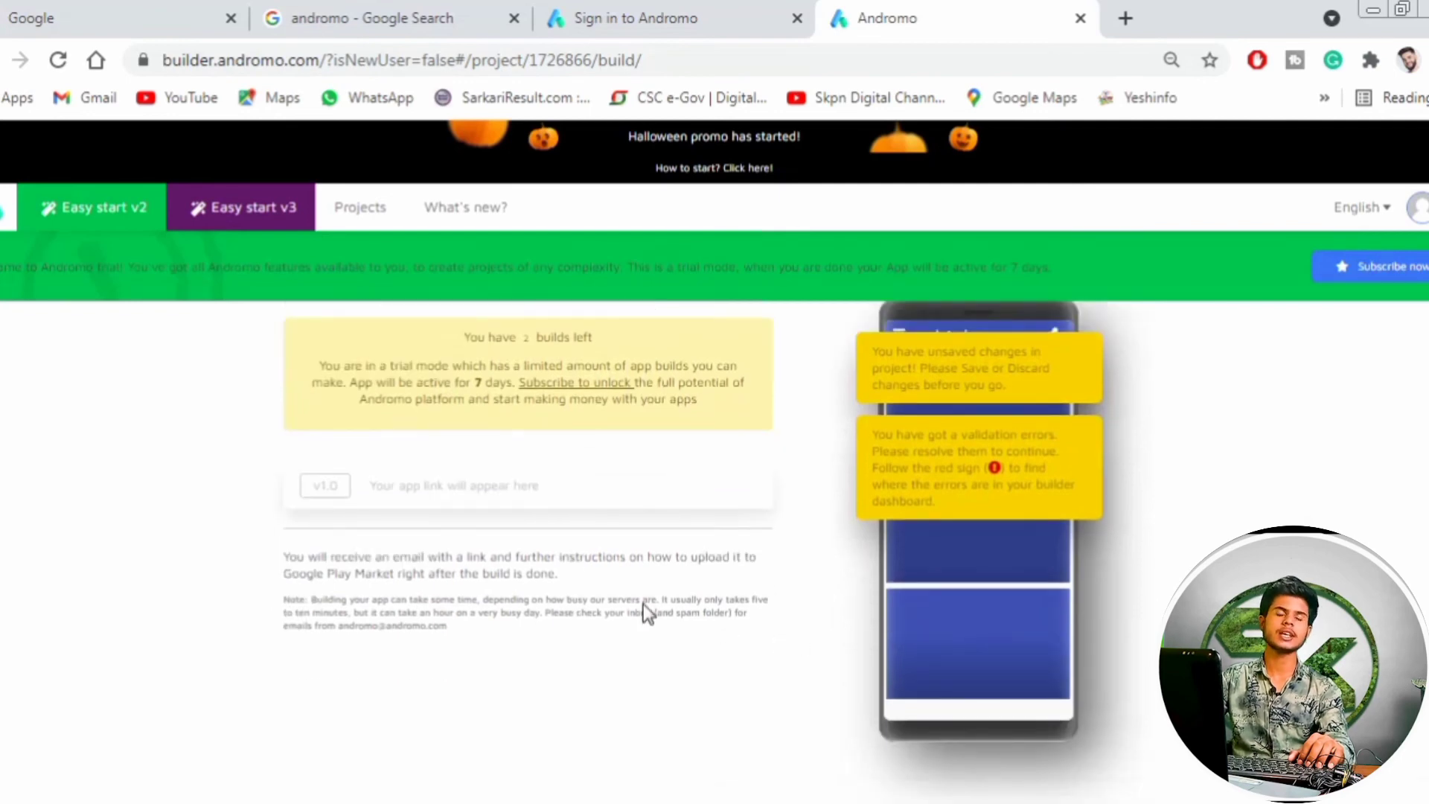
scroll(643, 604, up, 2)
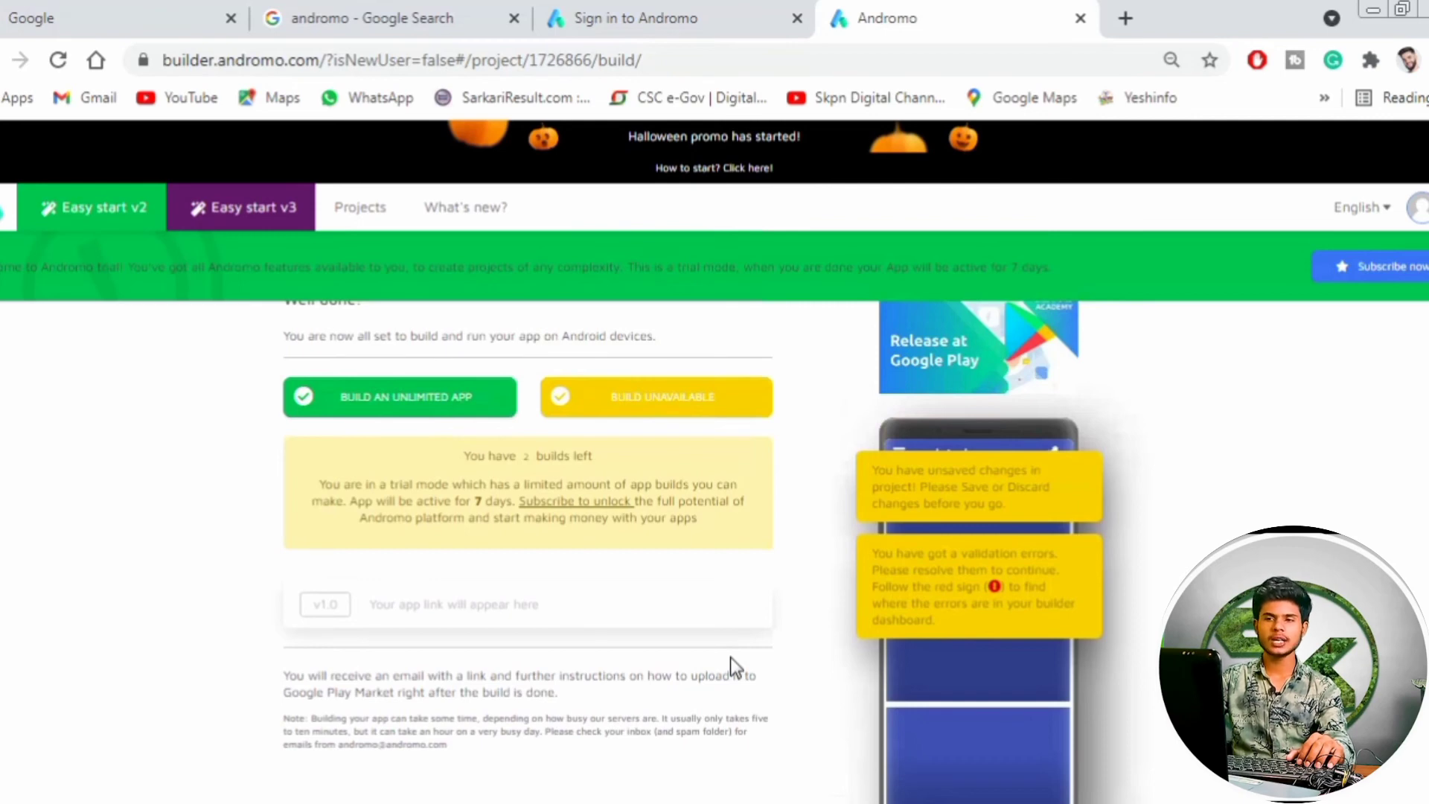
scroll(730, 658, up, 3)
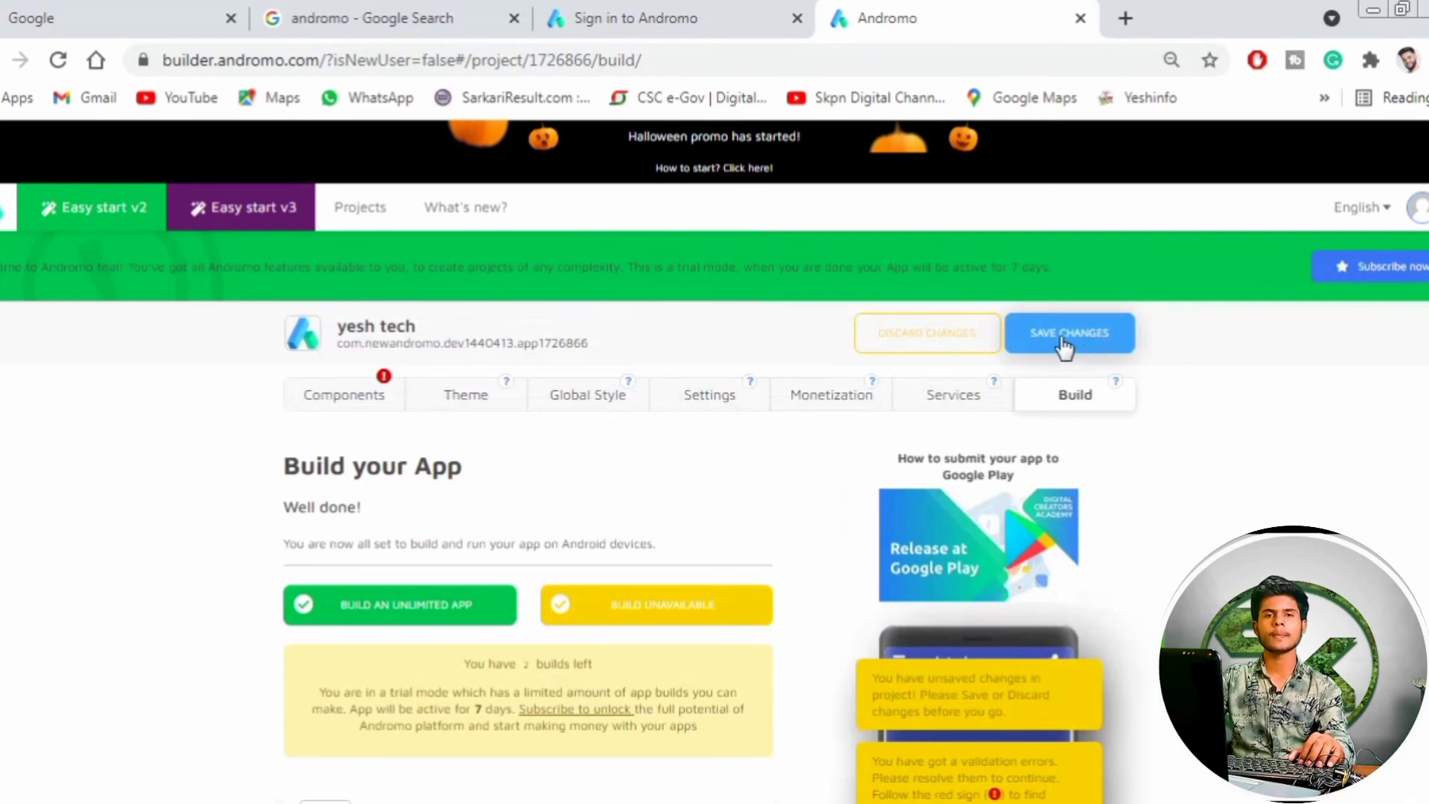
click(1100, 341)
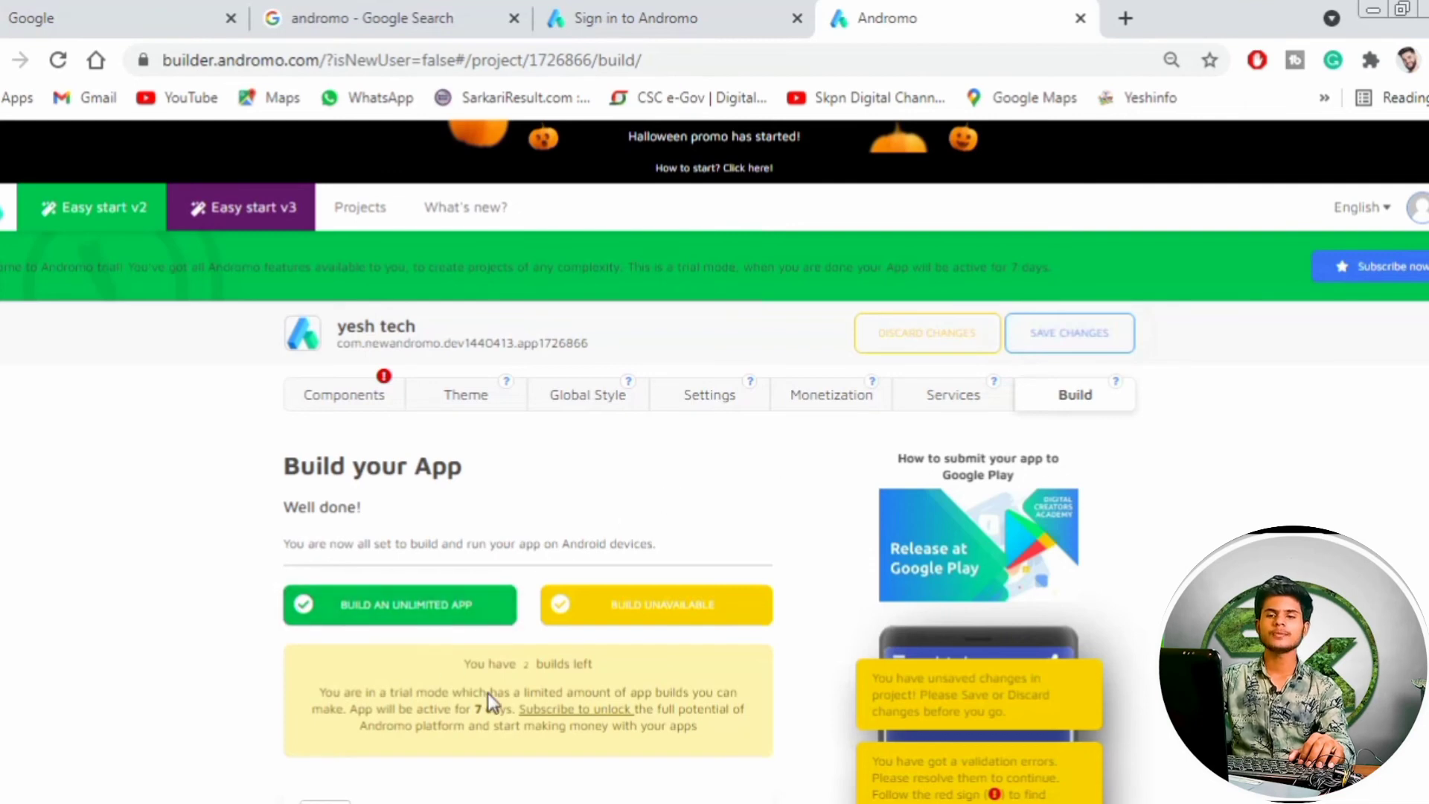
Examine the Build page's unlimited build option, app link area and email instructions for uploading to Google Play
scroll(488, 694, down, 2)
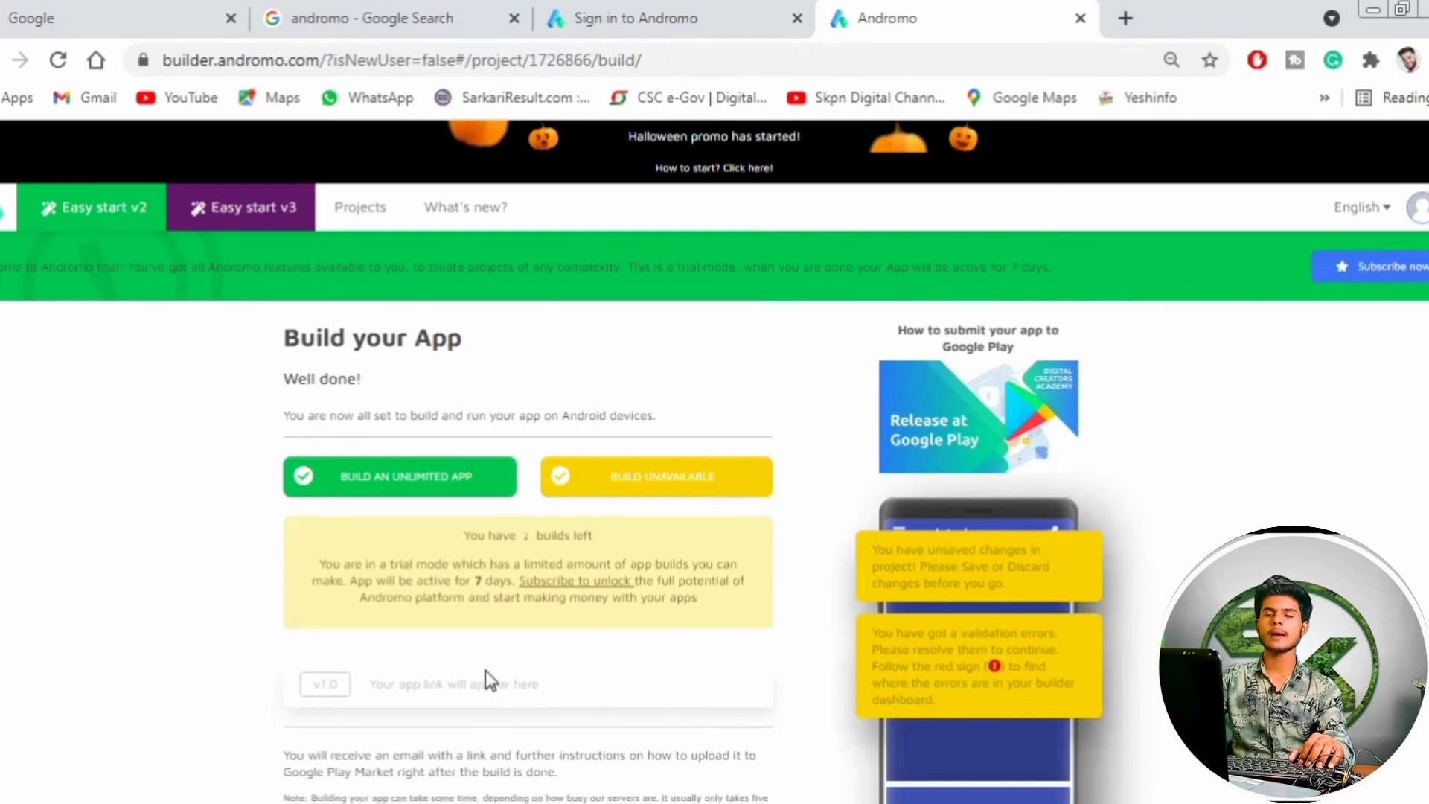
scroll(483, 667, down, 2)
scroll(387, 607, up, 2)
scroll(363, 589, up, 2)
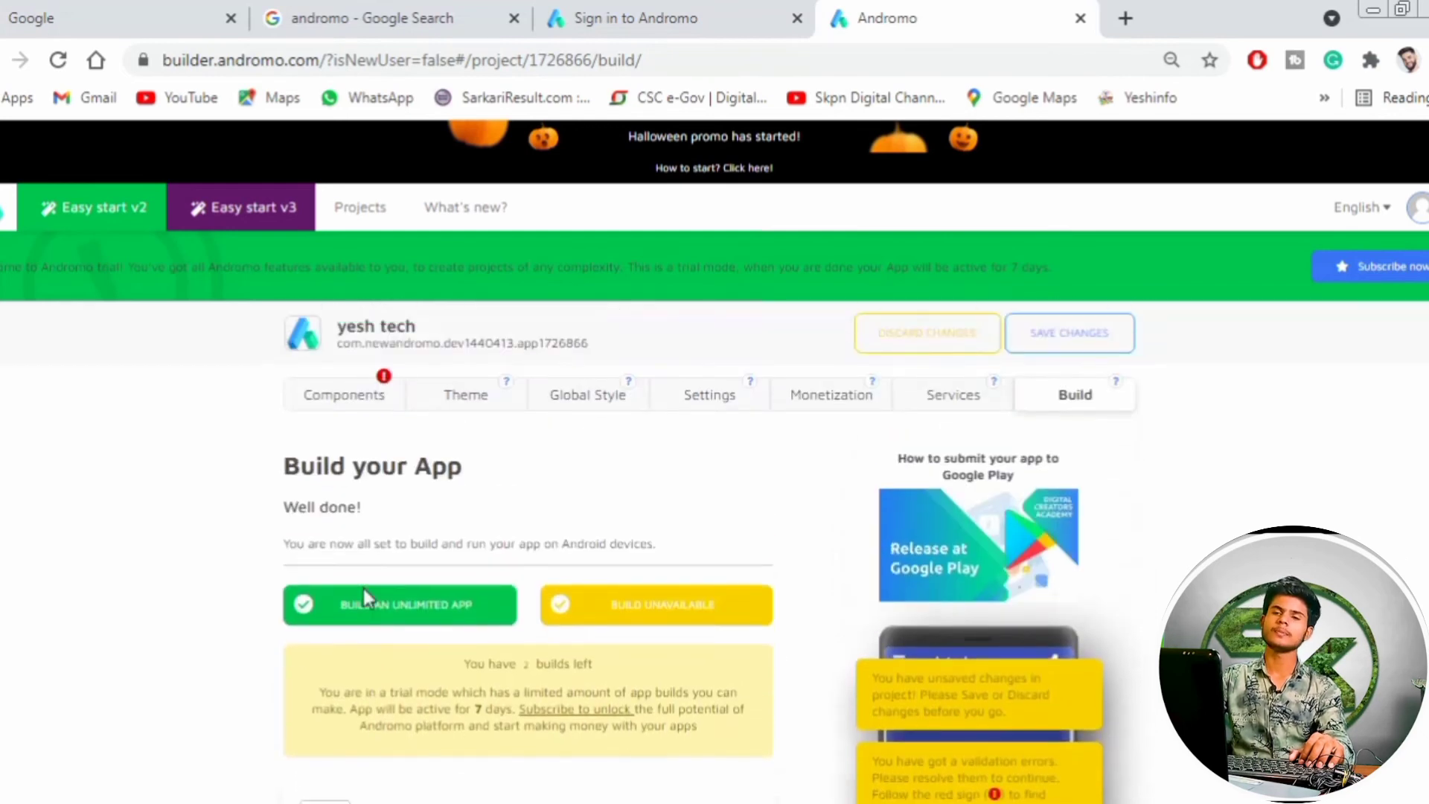
scroll(536, 721, down, 3)
scroll(539, 719, down, 1)
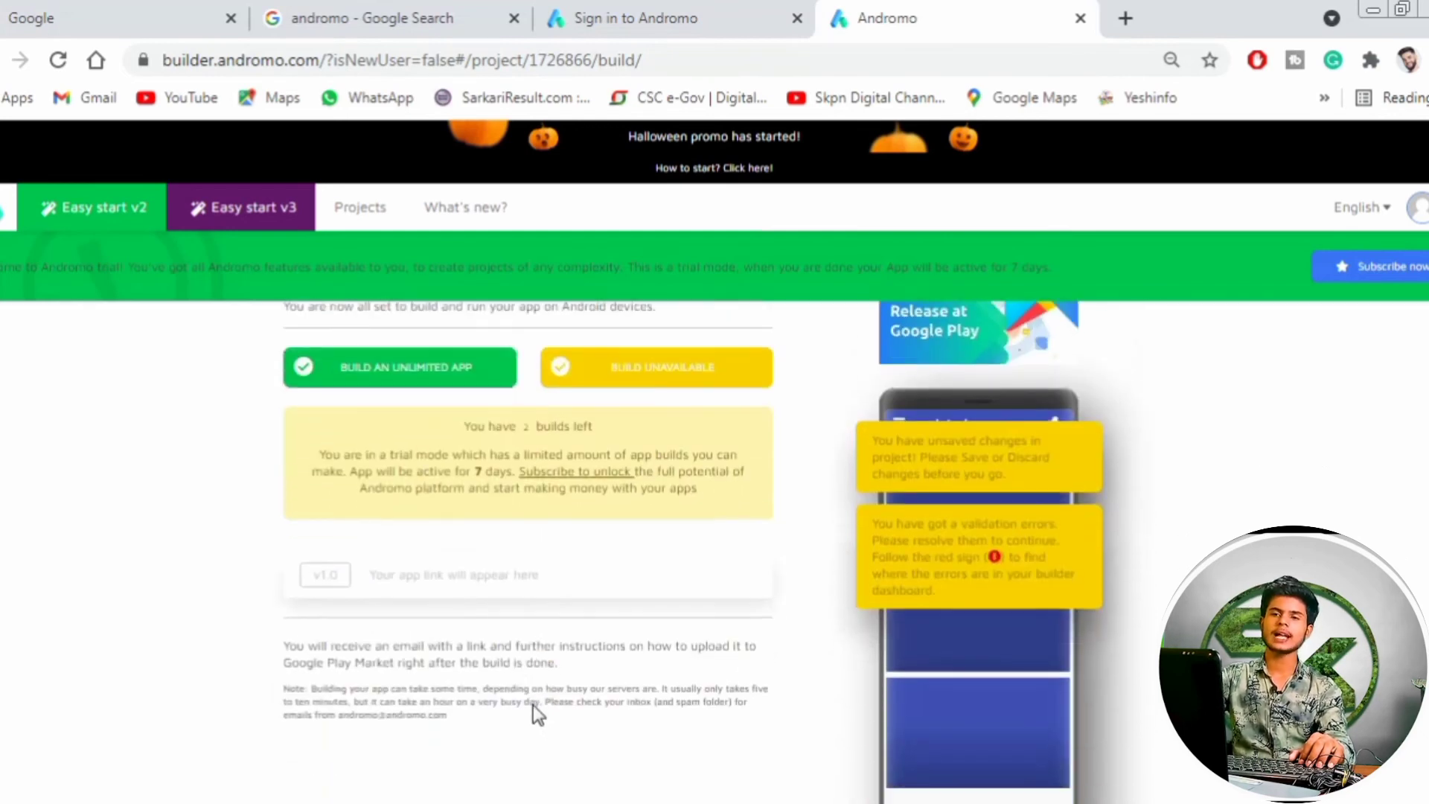
scroll(519, 632, up, 4)
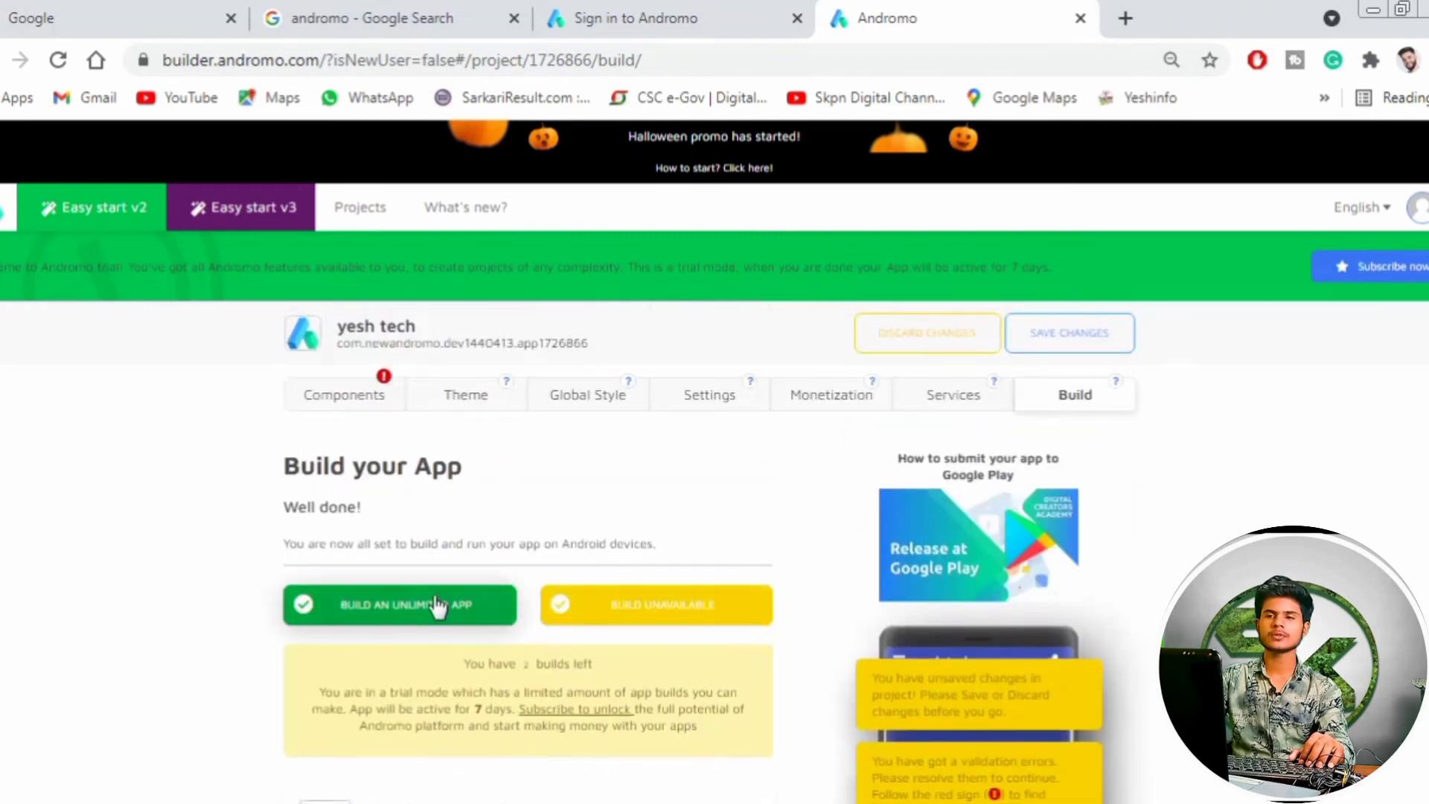
Try to open the projects list, and expand and collapse the Easy start v2 template panel
click(363, 207)
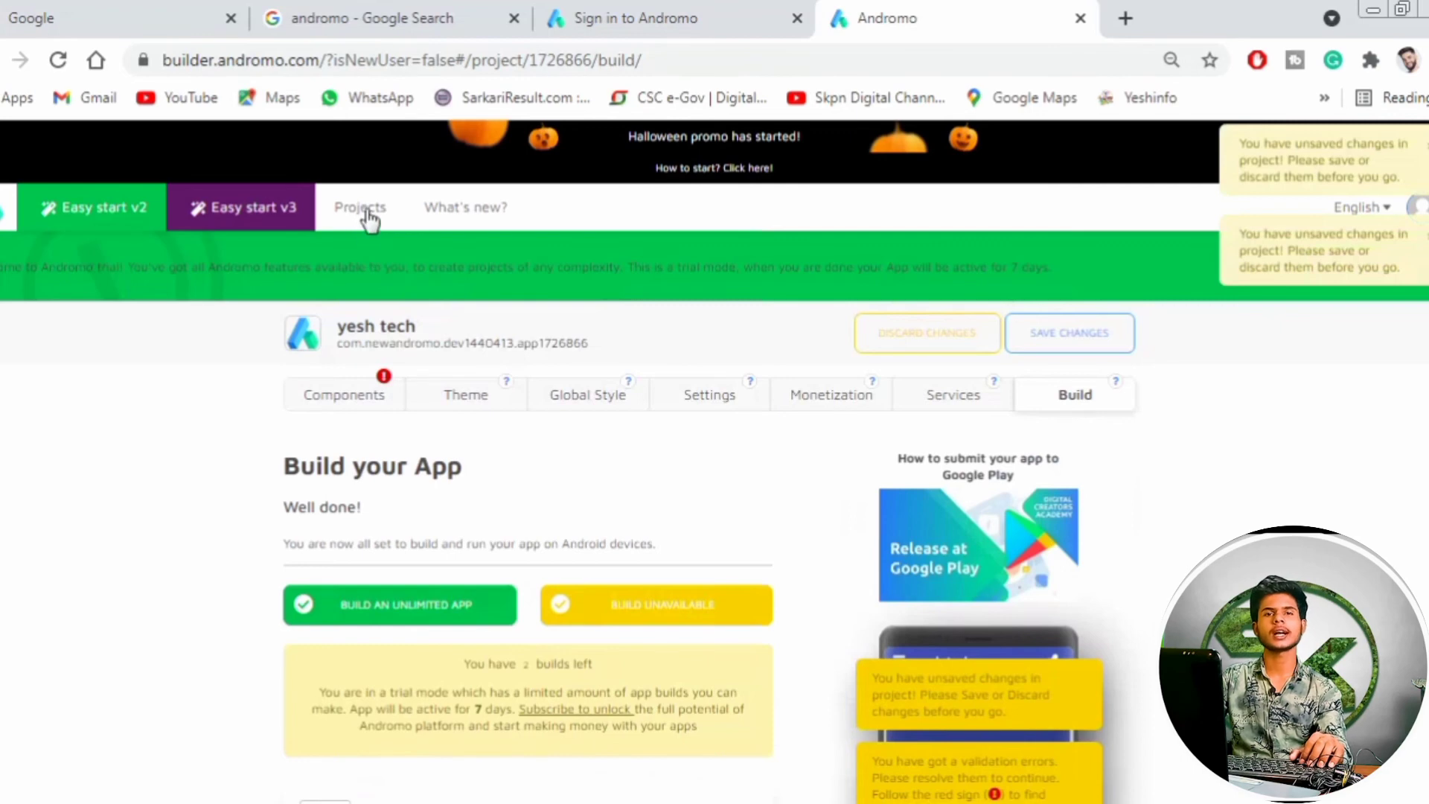
click(361, 212)
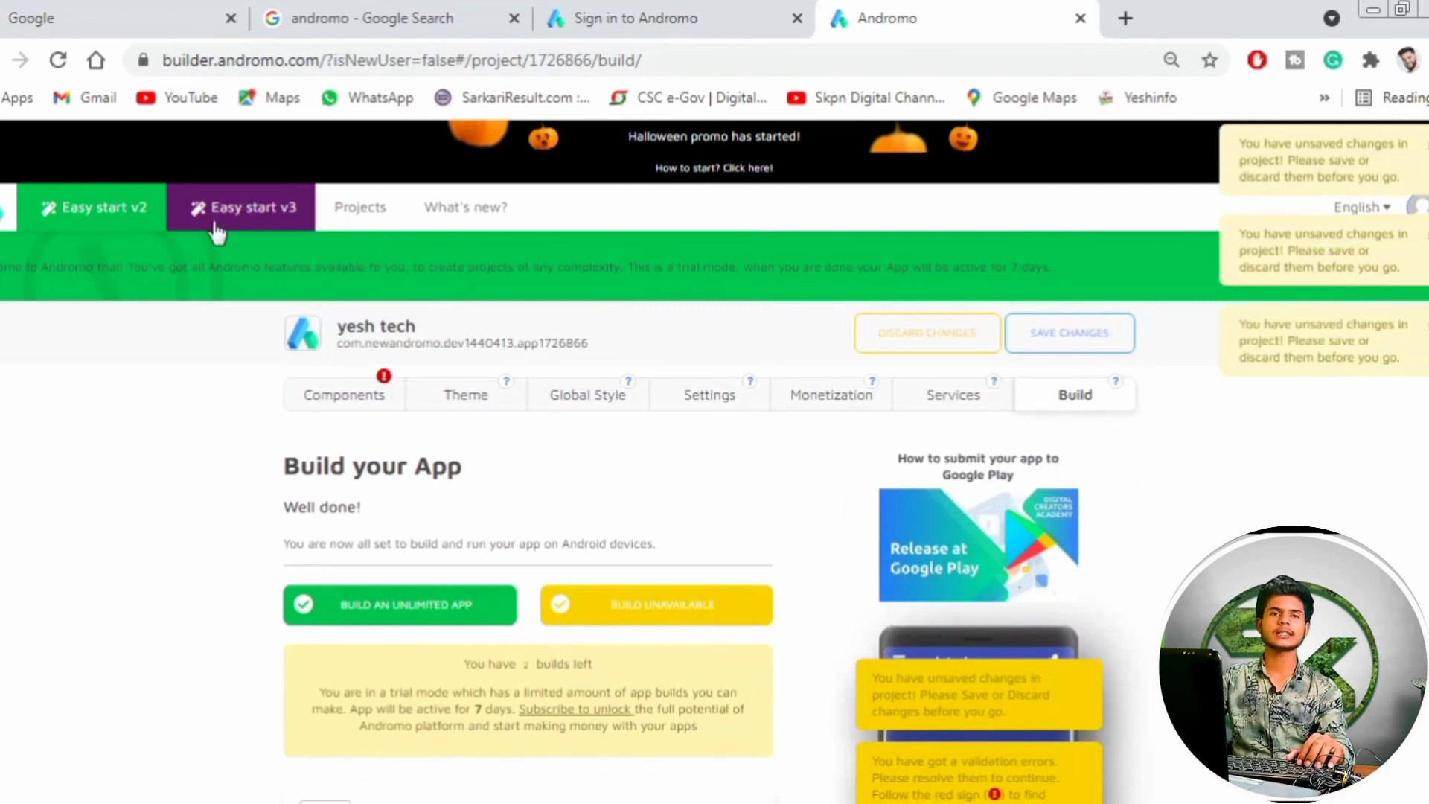
click(113, 215)
click(320, 208)
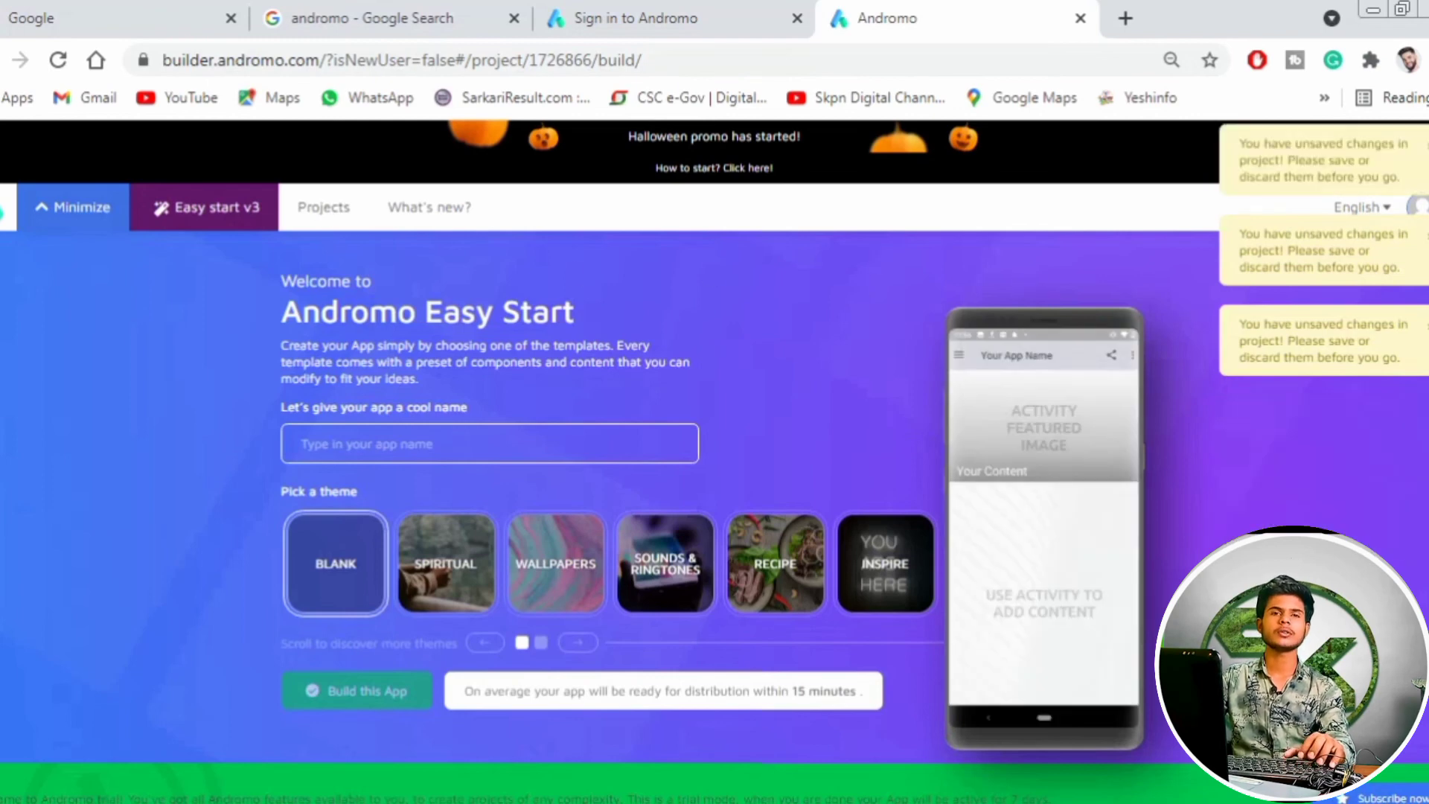
click(77, 208)
Discard the yesh tech project's unsaved changes and open the projects list
click(947, 334)
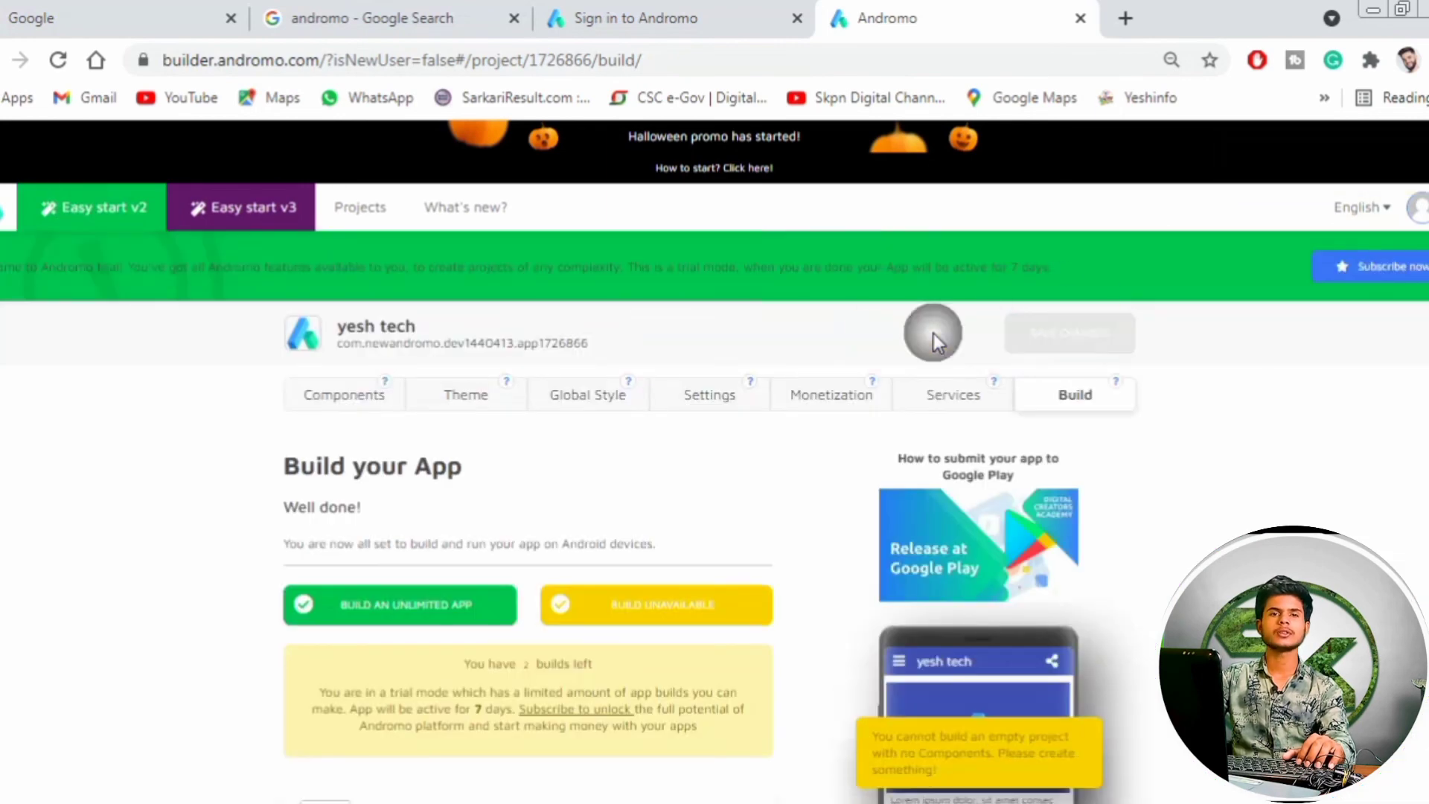
click(360, 209)
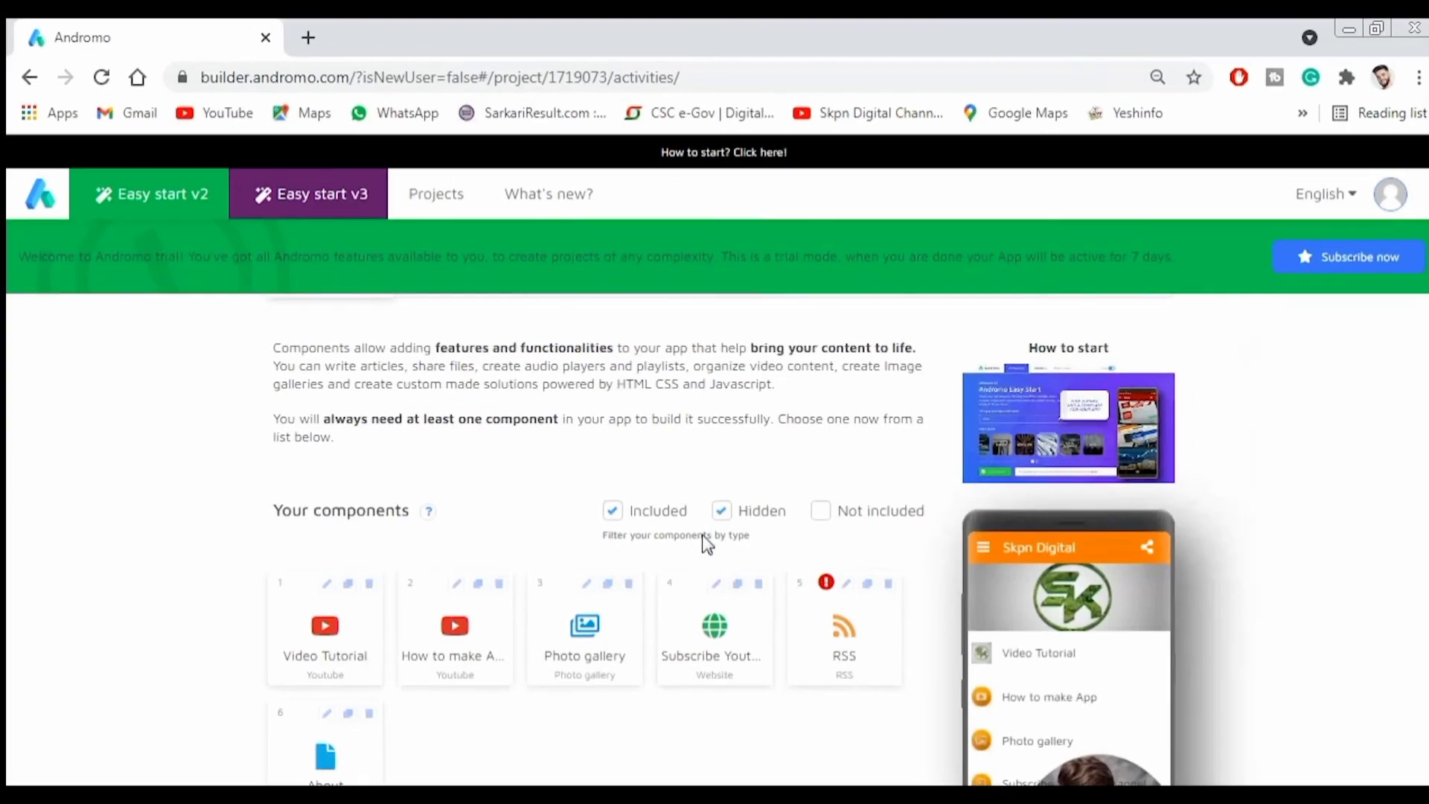
Review the Skpn Digital project's added components and its phone preview
scroll(502, 483, down, 3)
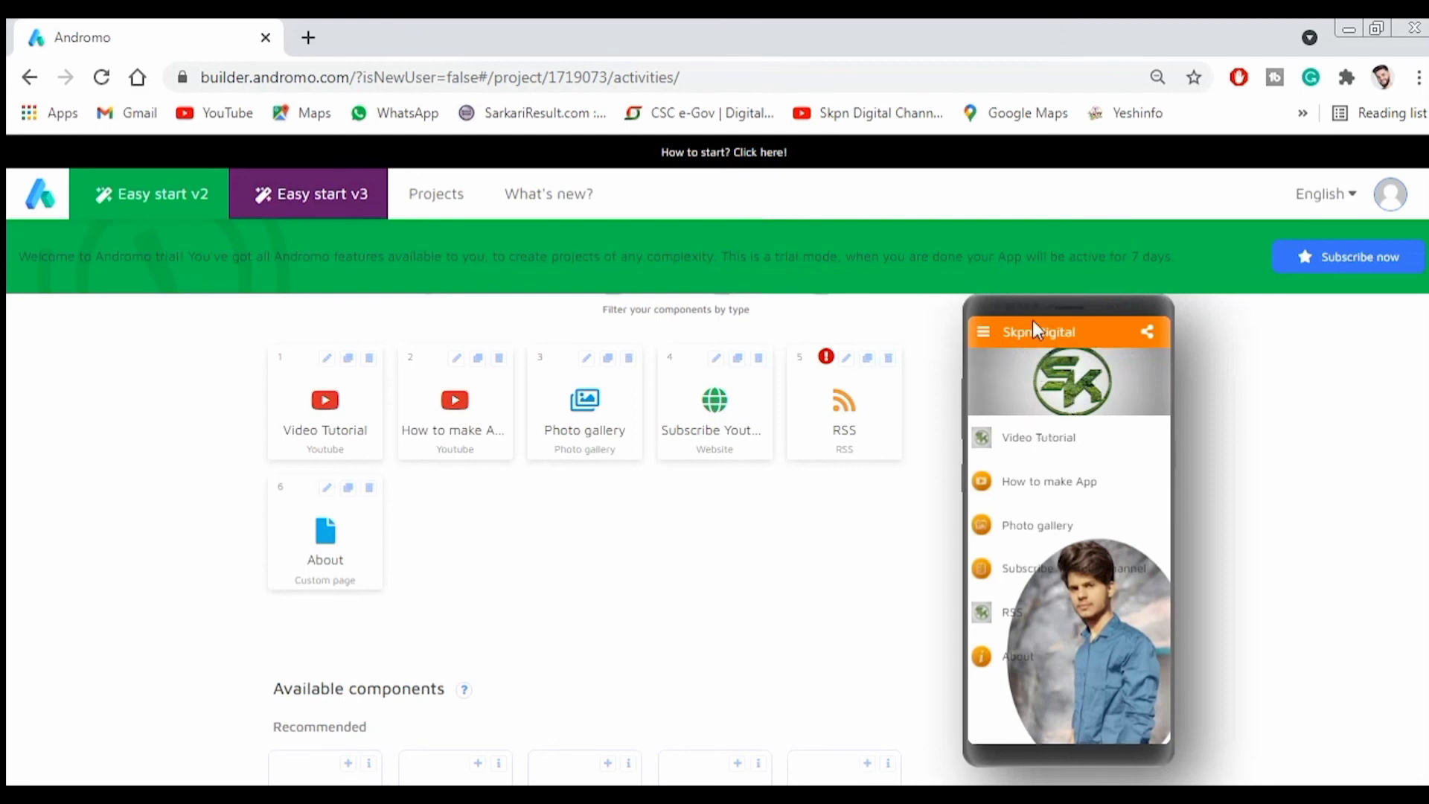
scroll(841, 436, up, 2)
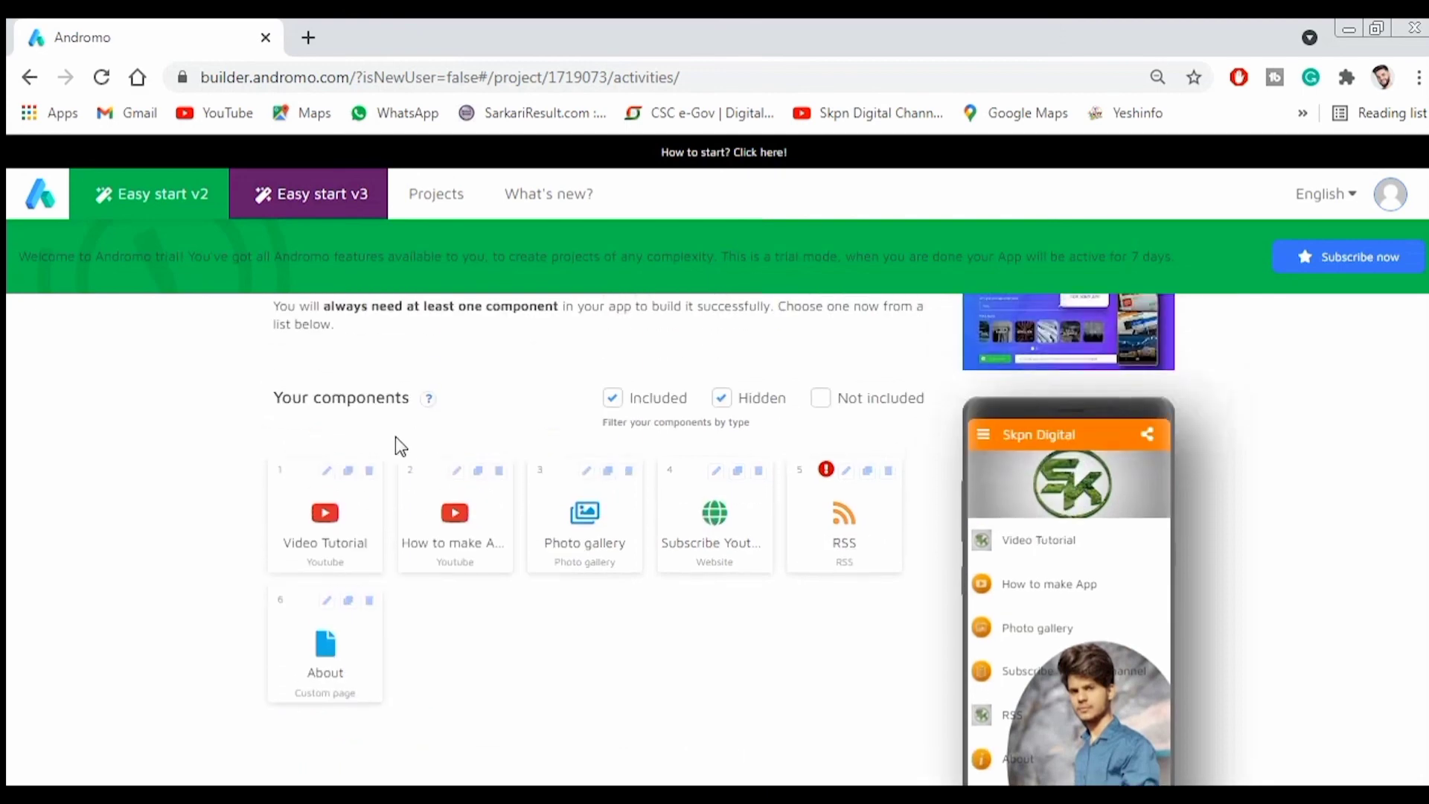
scroll(847, 536, down, 2)
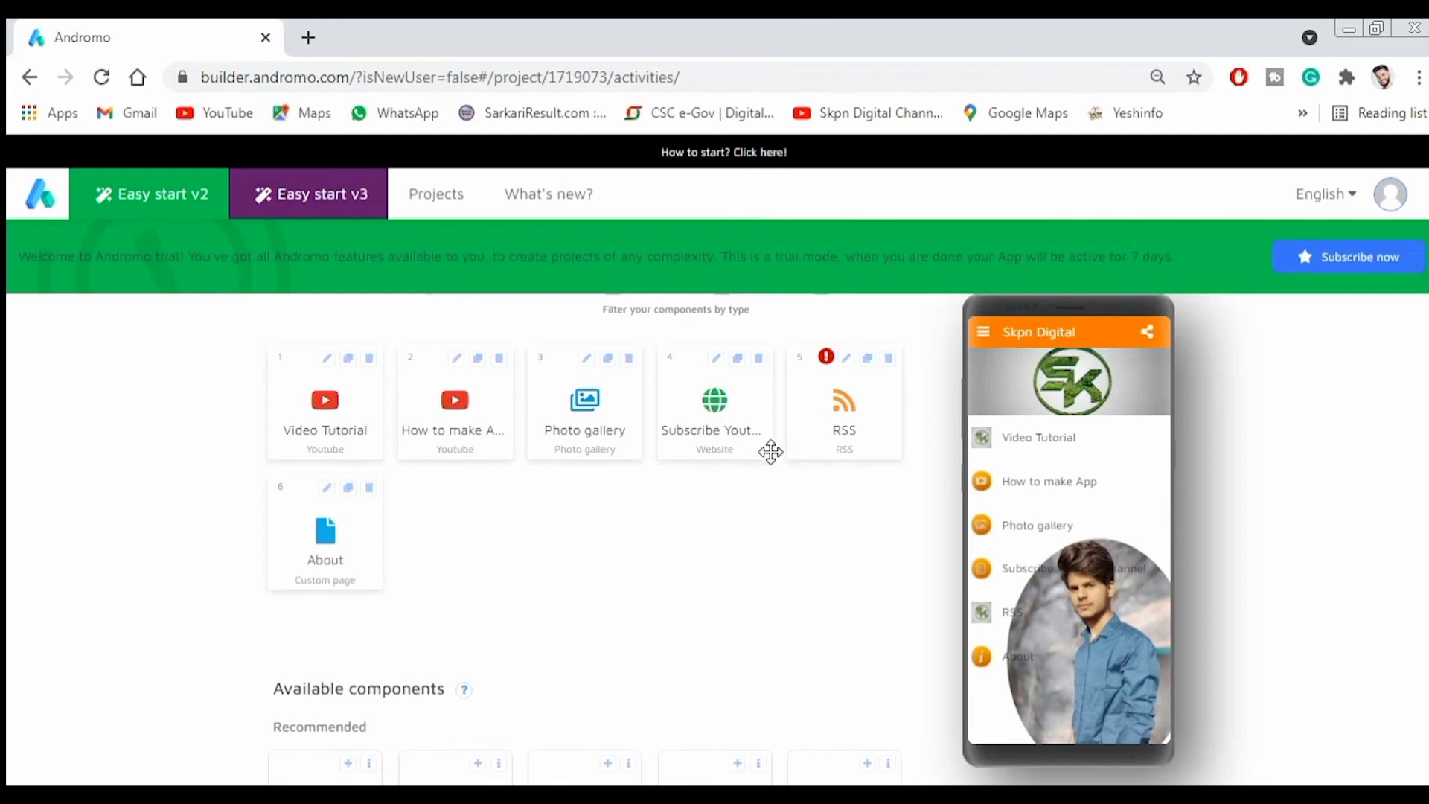
Open the Skpn Digital project's Build page and download the version 1.0 app
scroll(751, 435, up, 5)
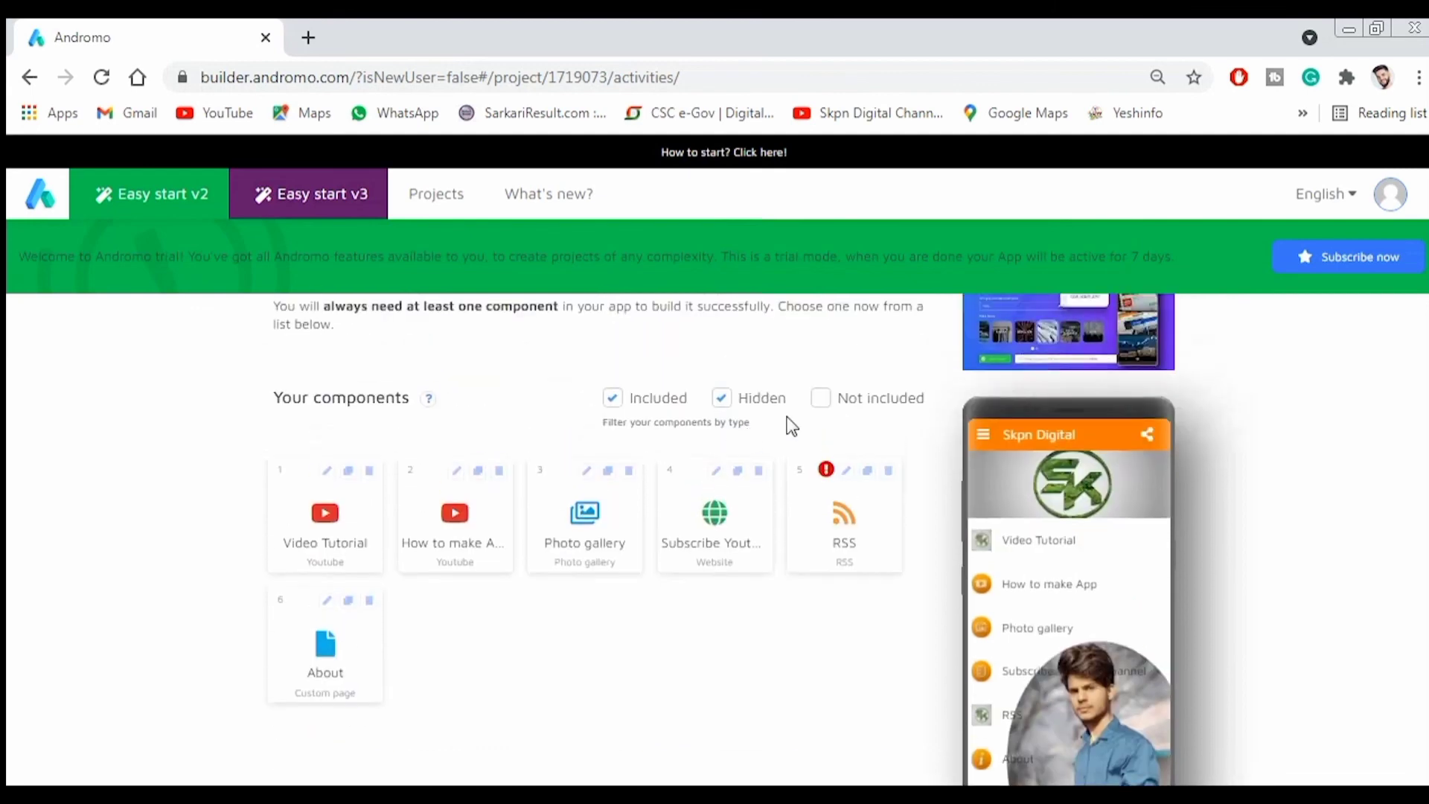
scroll(878, 376, up, 1)
click(1114, 402)
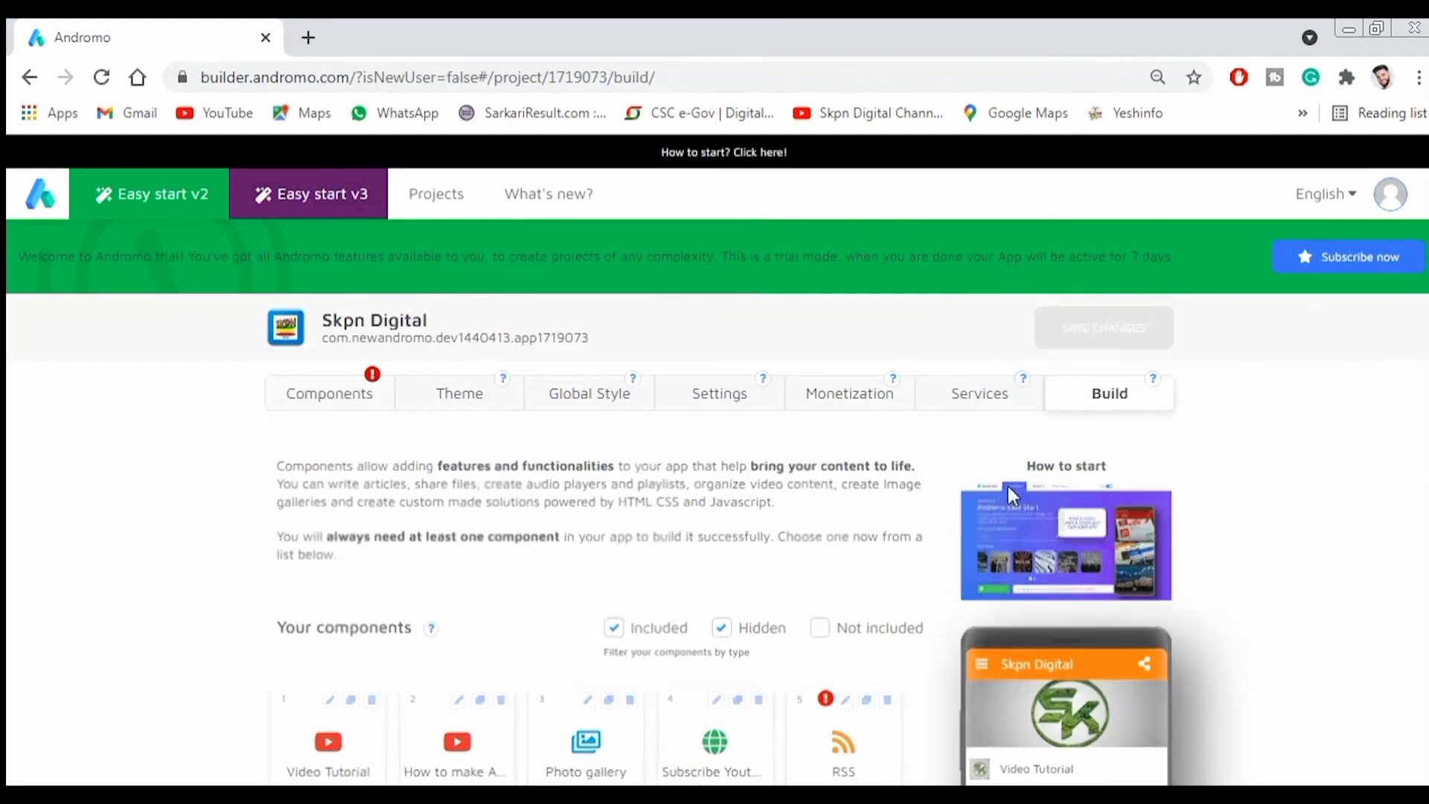
scroll(654, 501, down, 4)
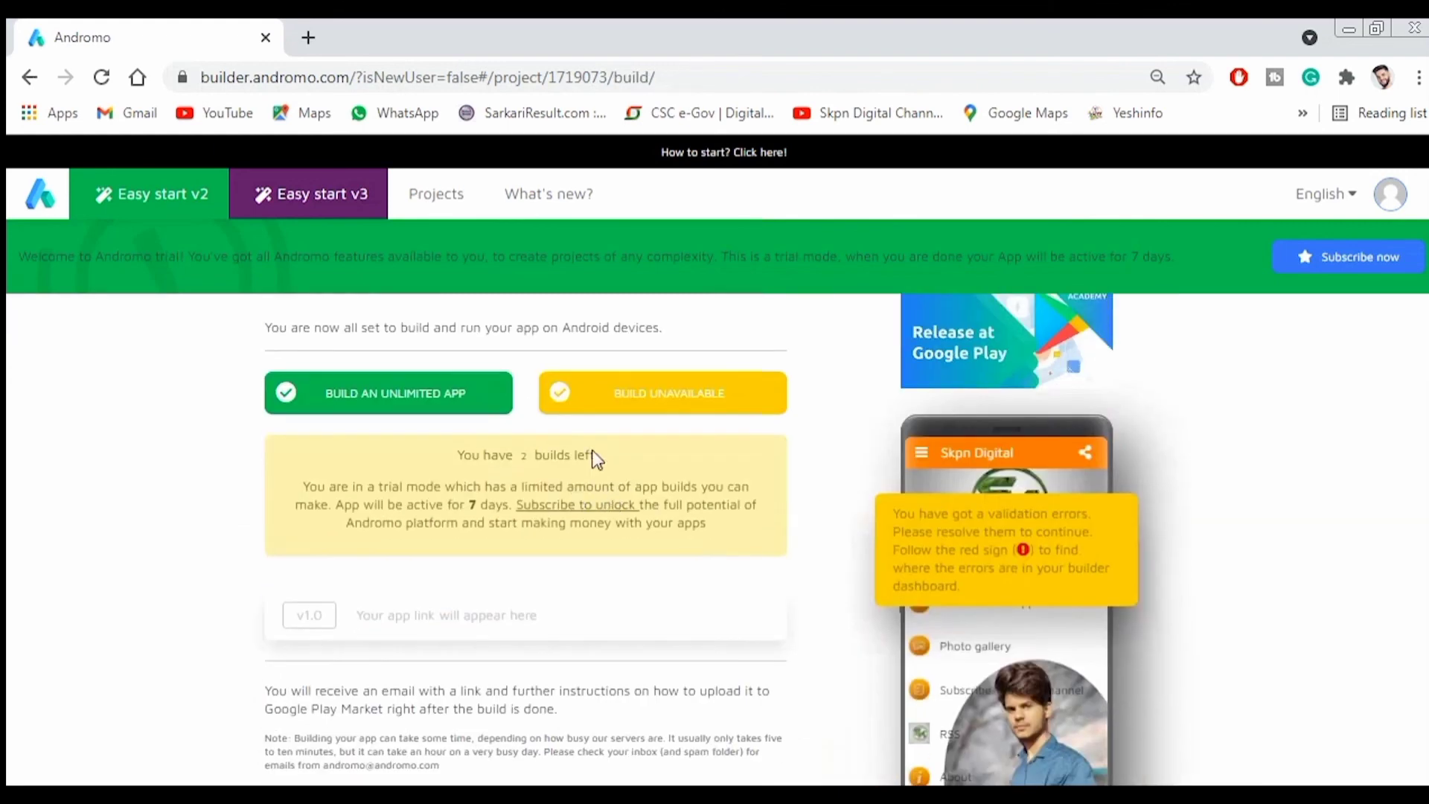
scroll(918, 511, down, 2)
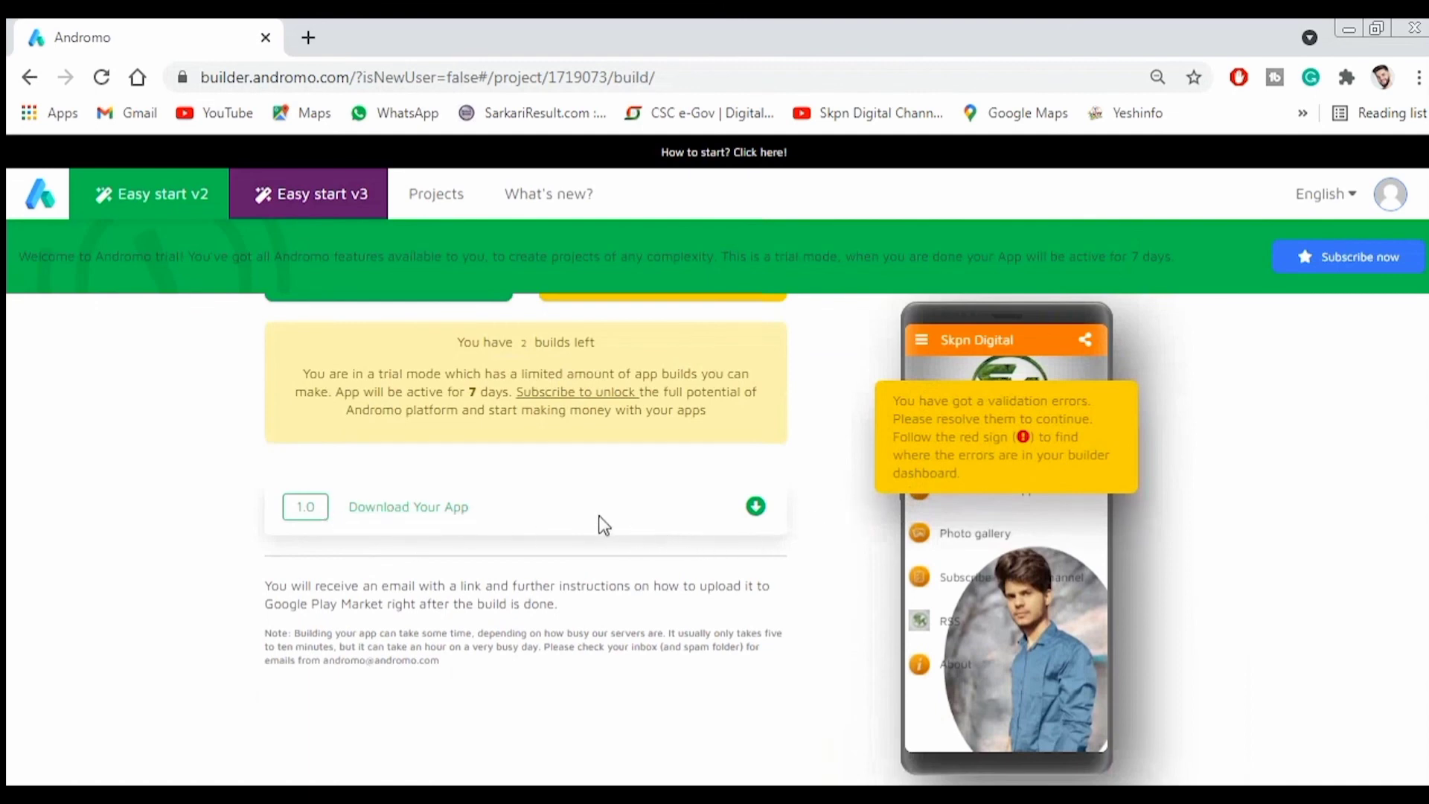
scroll(399, 524, down, 2)
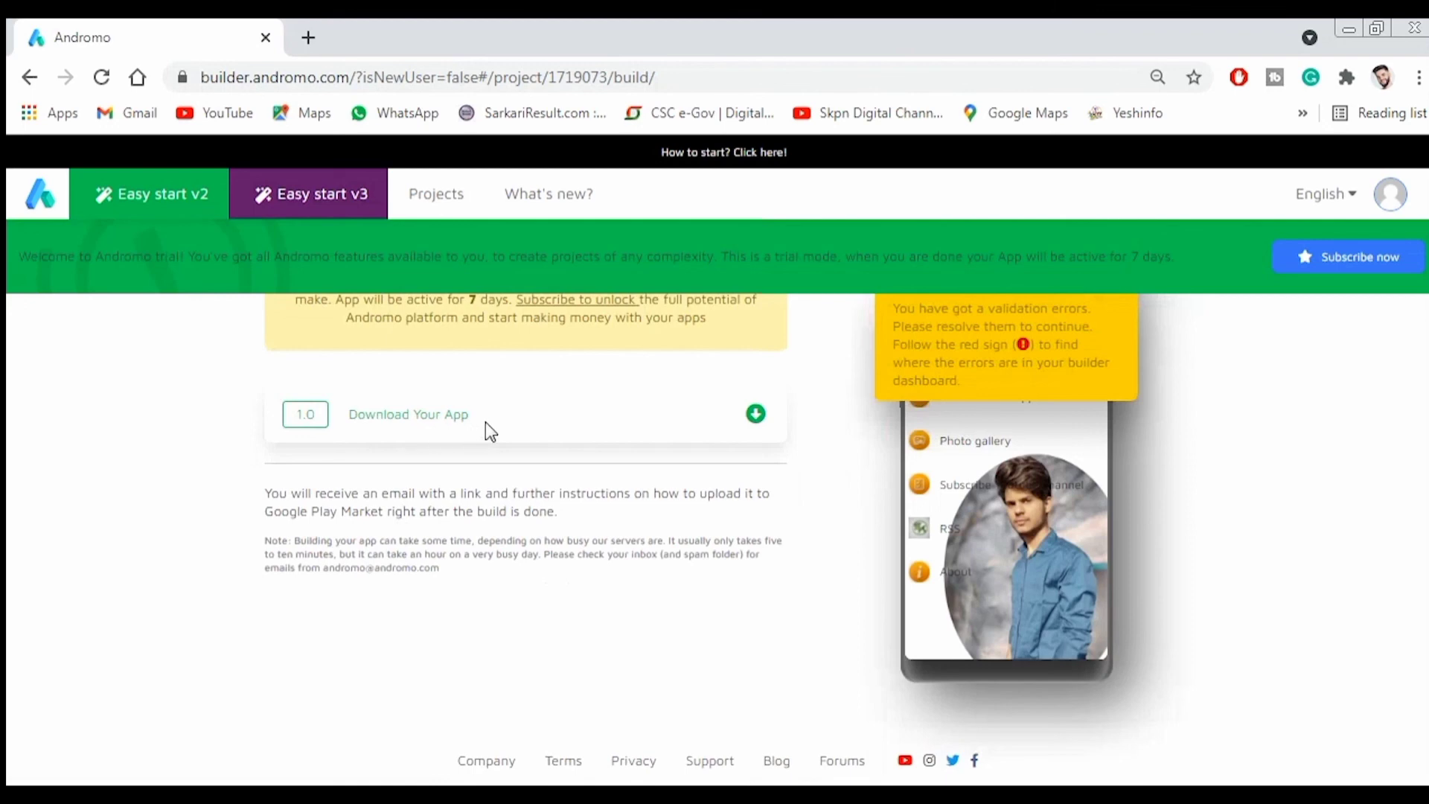
scroll(502, 426, up, 2)
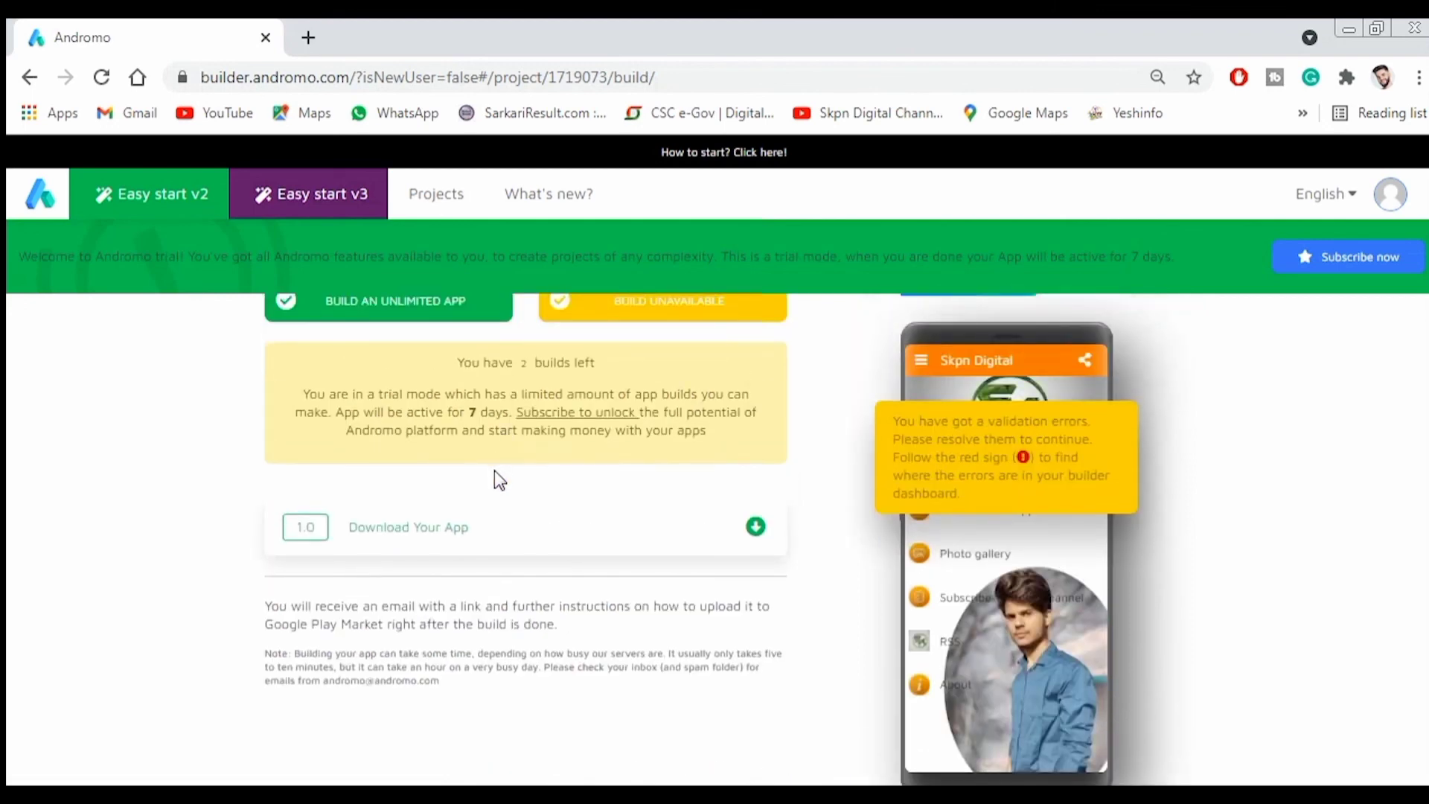
scroll(494, 479, down, 2)
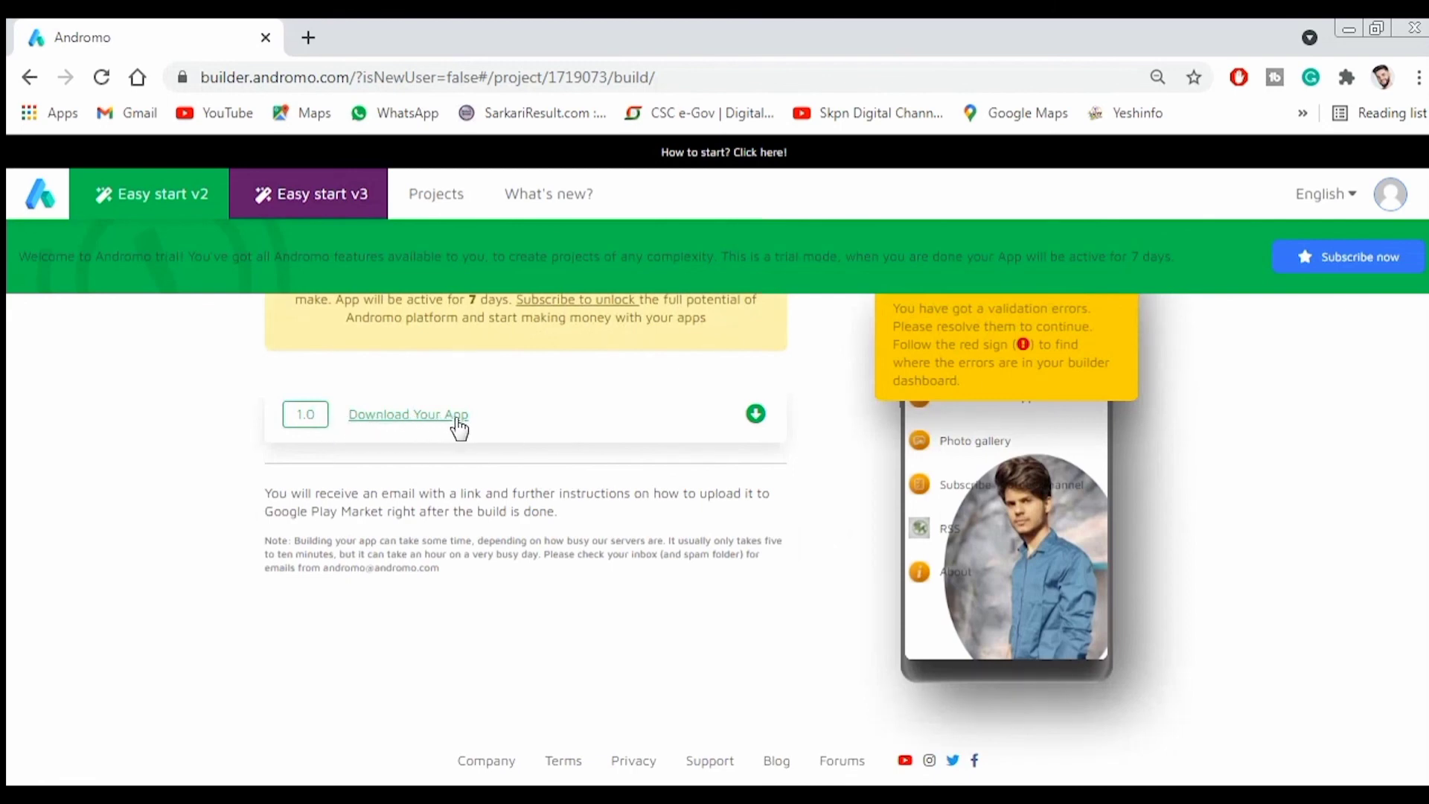
click(443, 422)
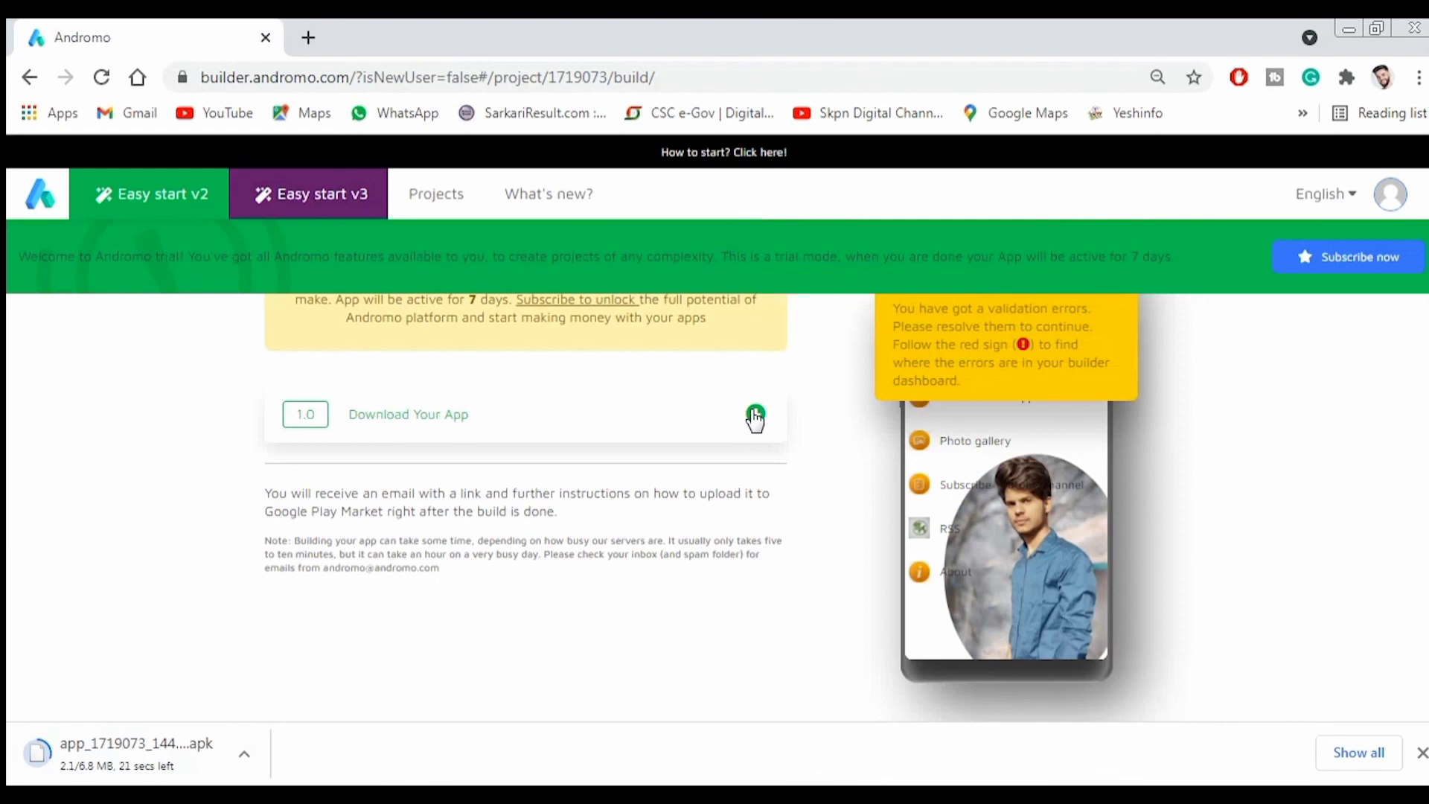
scroll(673, 454, up, 2)
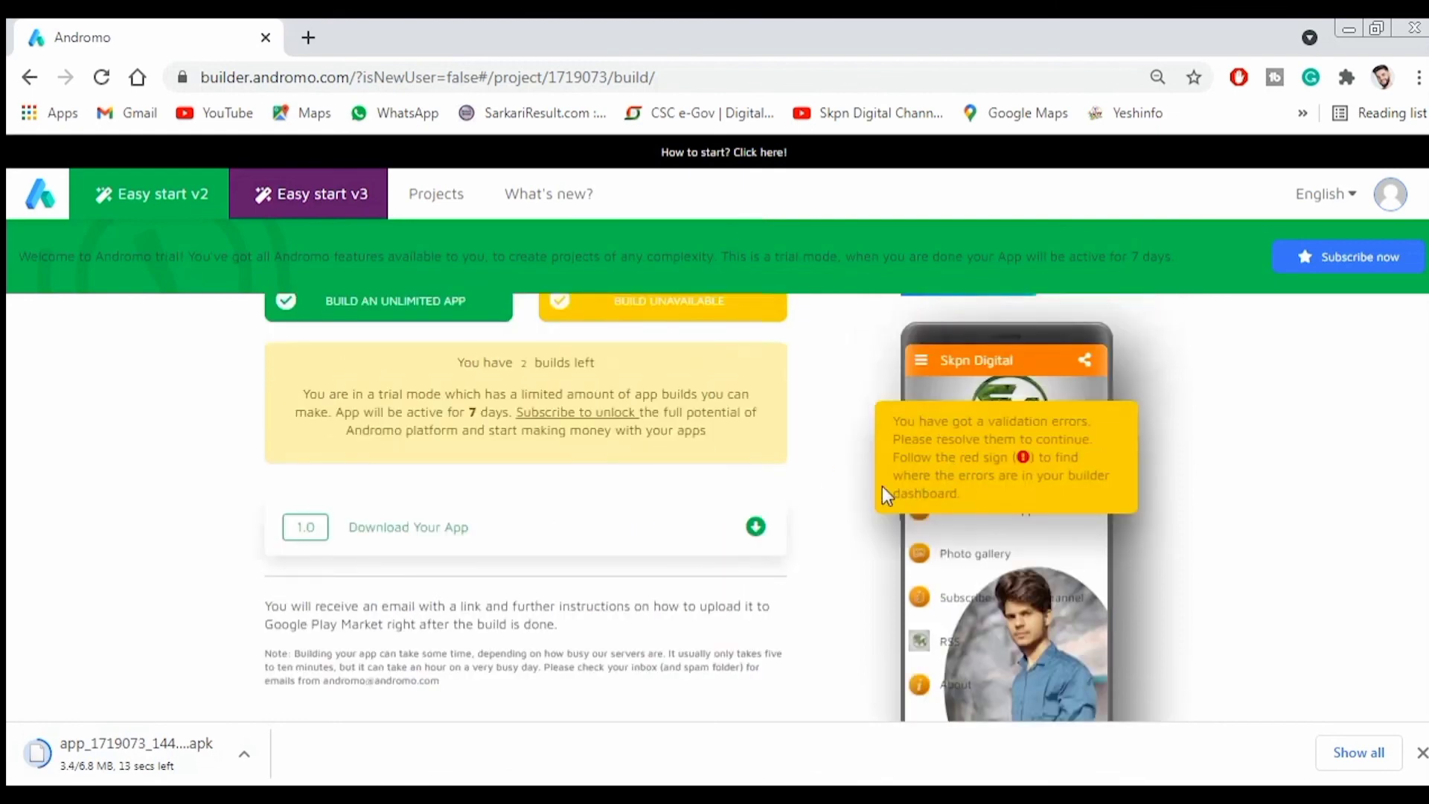
scroll(740, 441, up, 4)
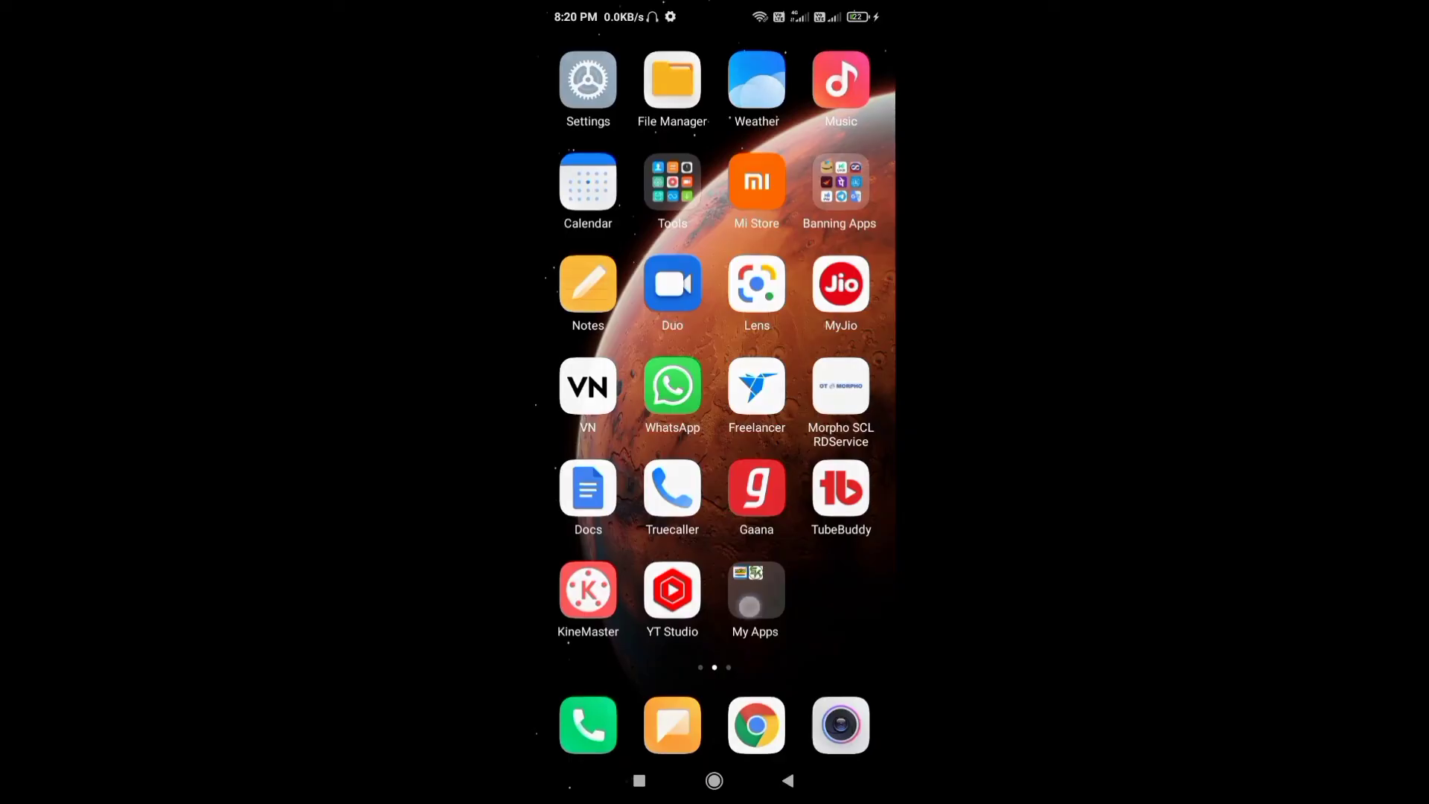
Switch to the phone, launch the Skpn Digital app with the green SK logo from the My Apps folder, and view its navigation drawer
click(749, 592)
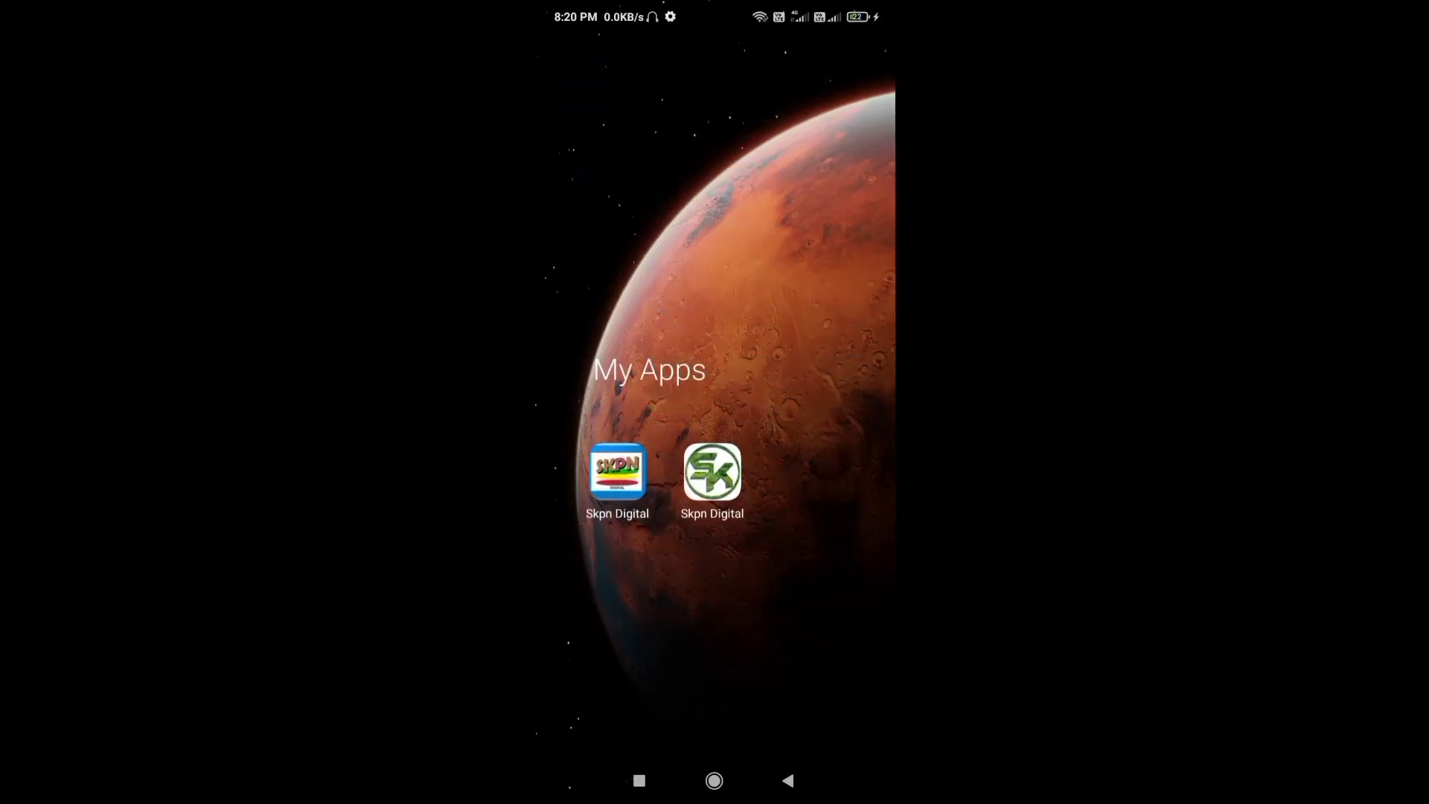
click(712, 472)
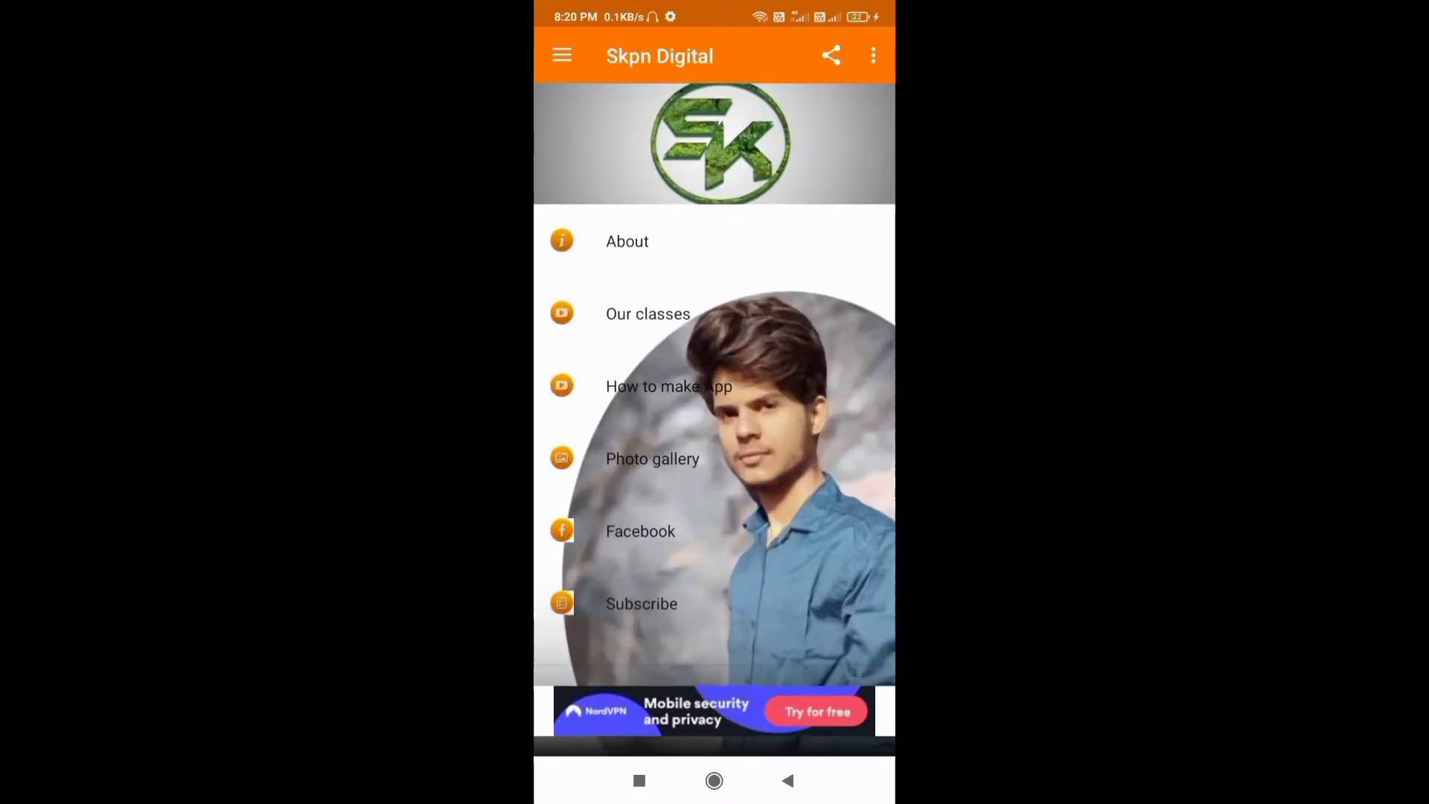
click(562, 55)
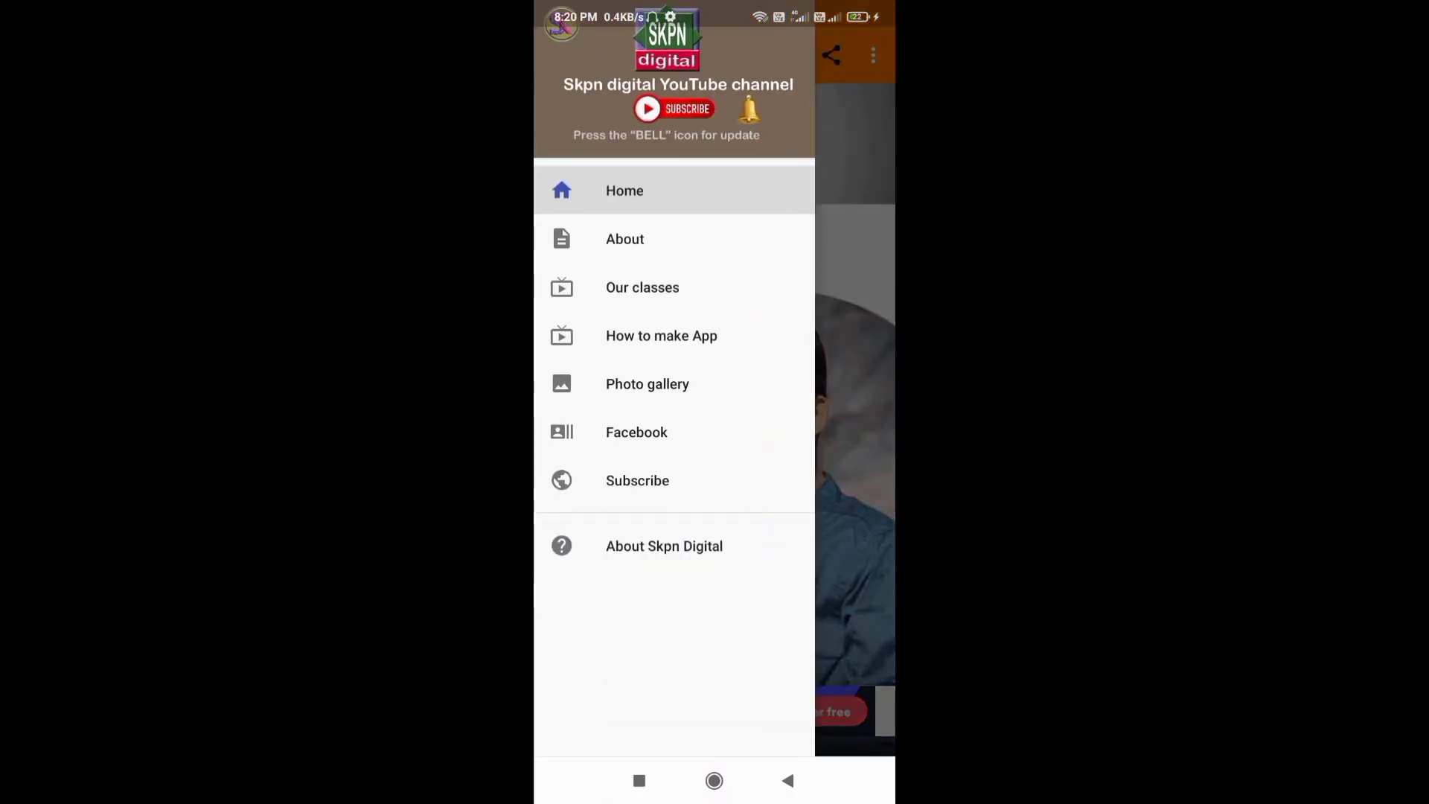
click(856, 417)
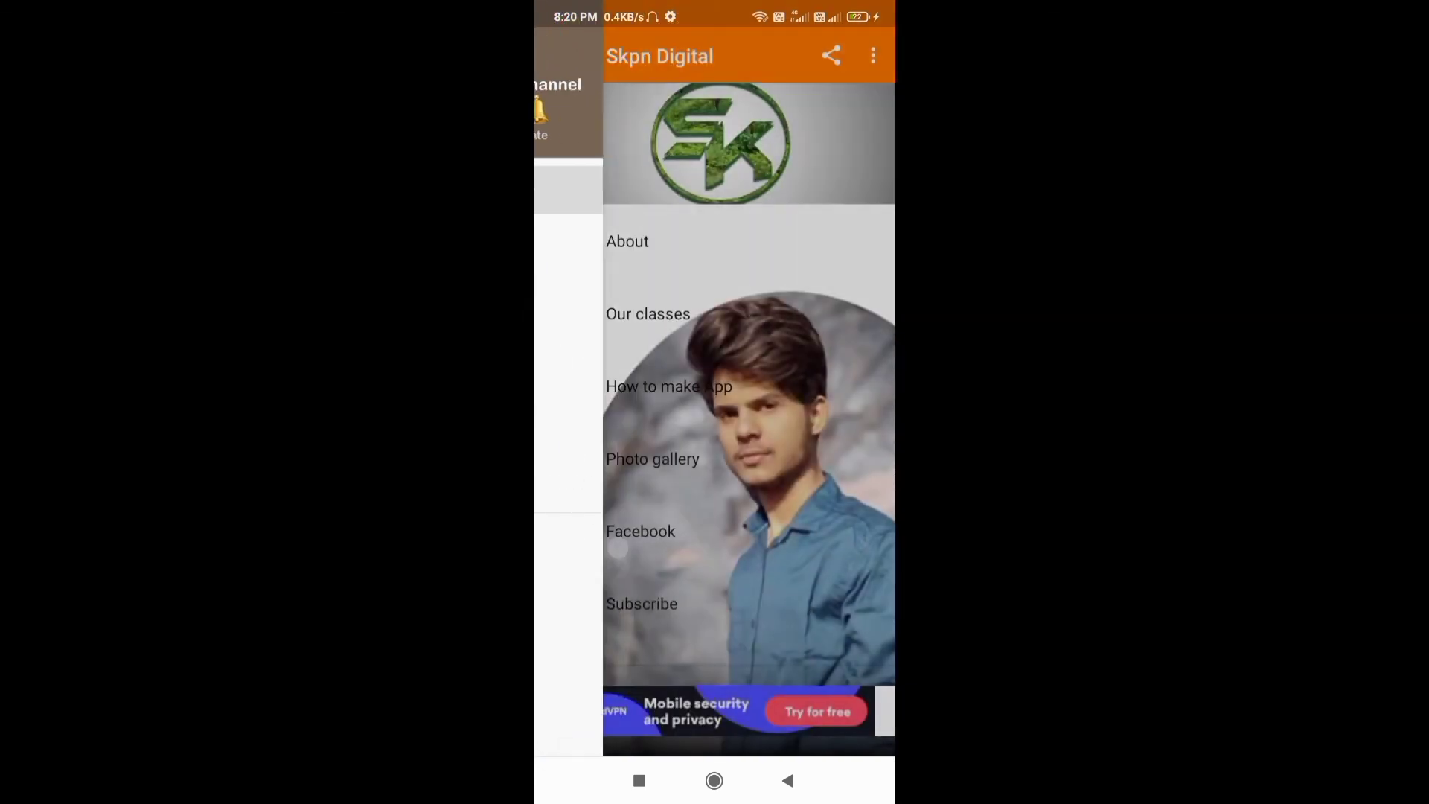
Check the Skpn Digital app's overflow menu and share option, and return to its home screen
click(873, 56)
click(675, 124)
click(831, 55)
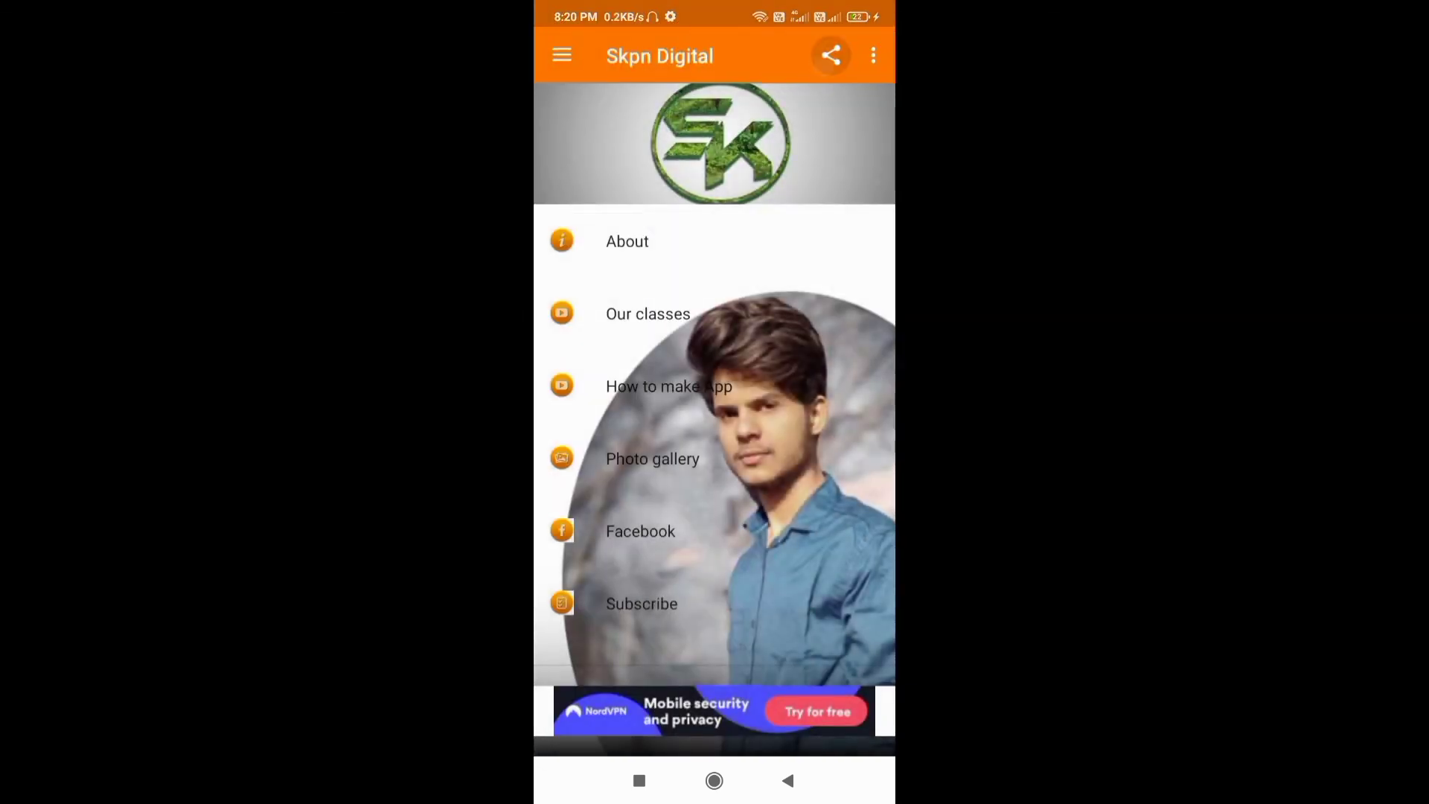
click(788, 781)
View the navigation drawer again, visit the About entry, and go back to the app's home screen
click(562, 55)
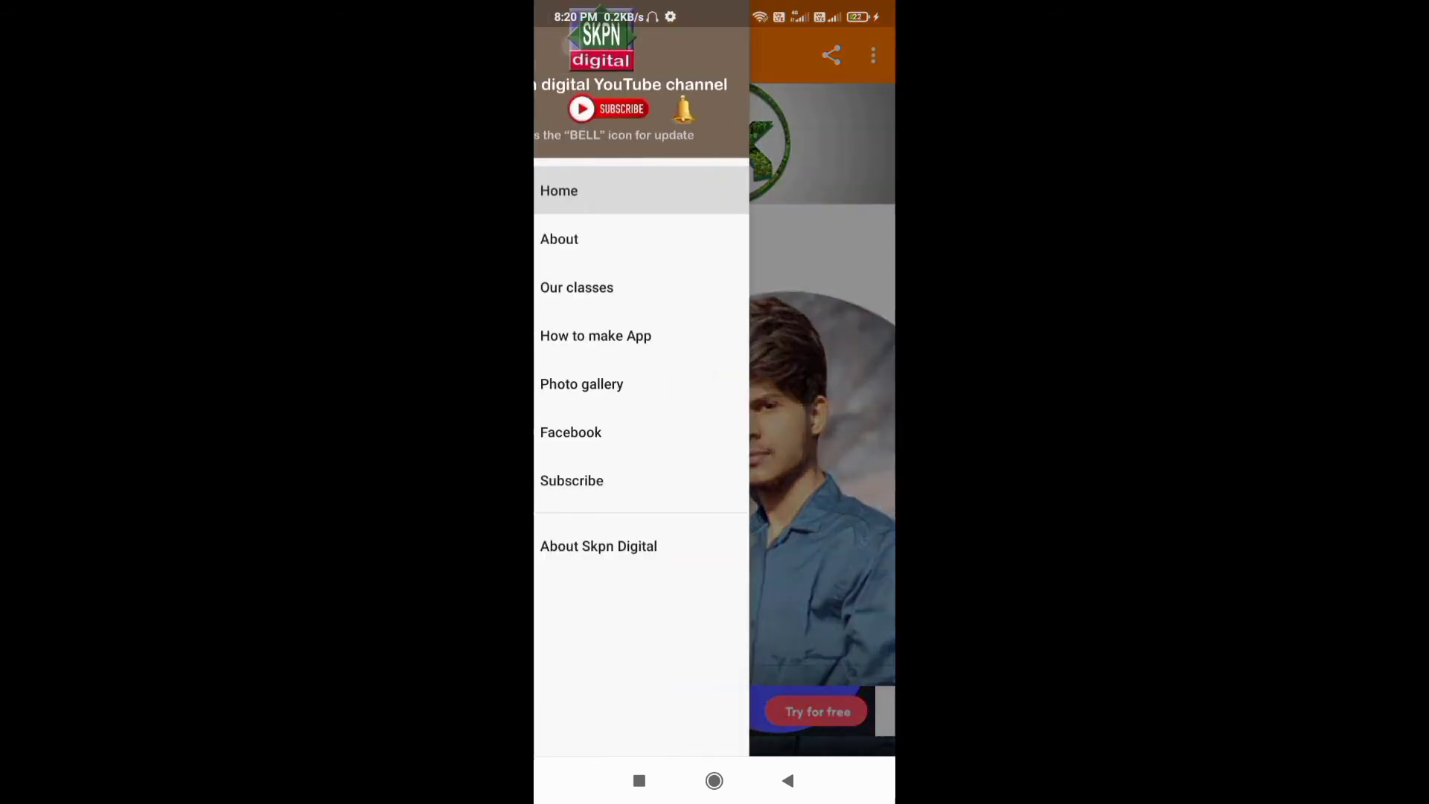
click(856, 416)
click(628, 241)
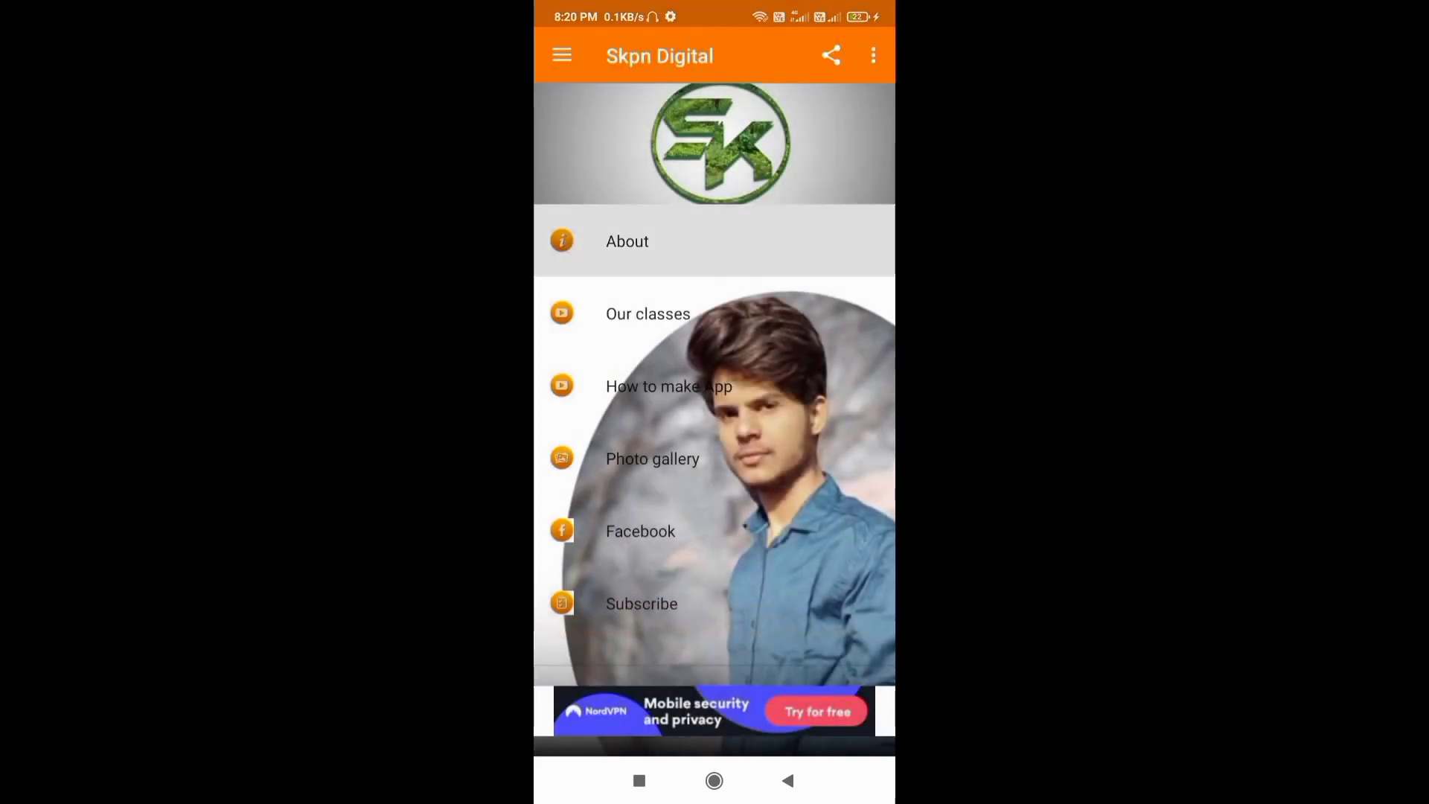
click(788, 781)
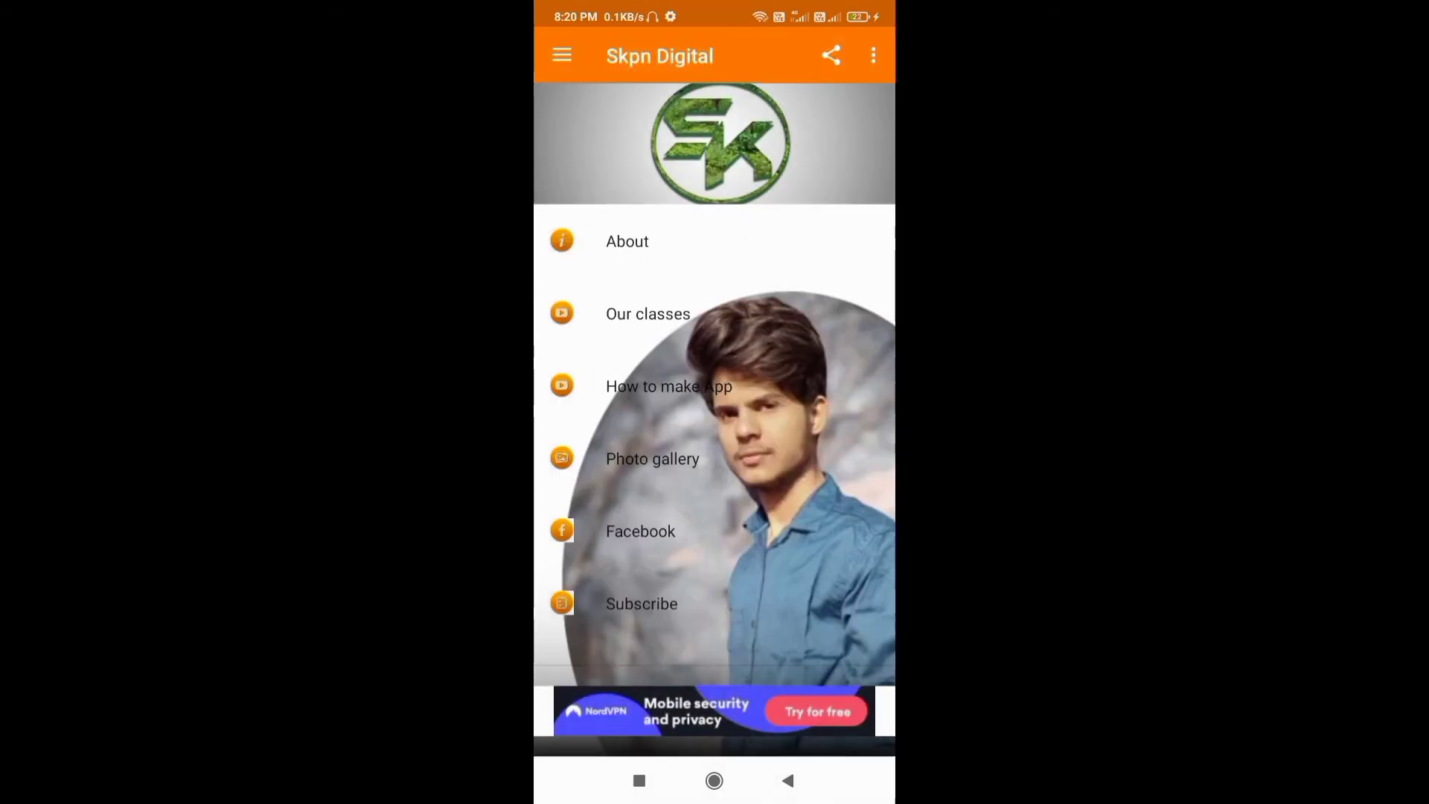